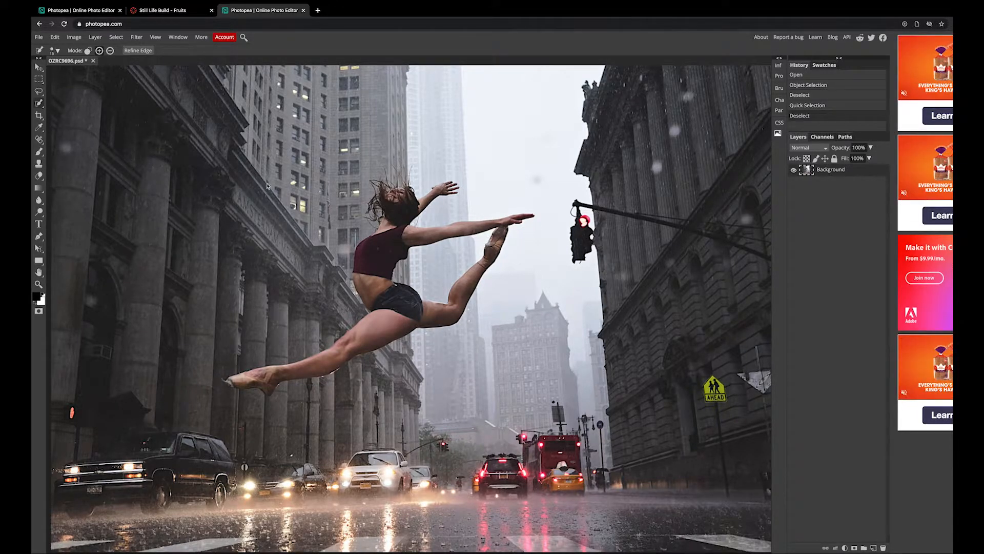
scroll(267, 186, "left", 1)
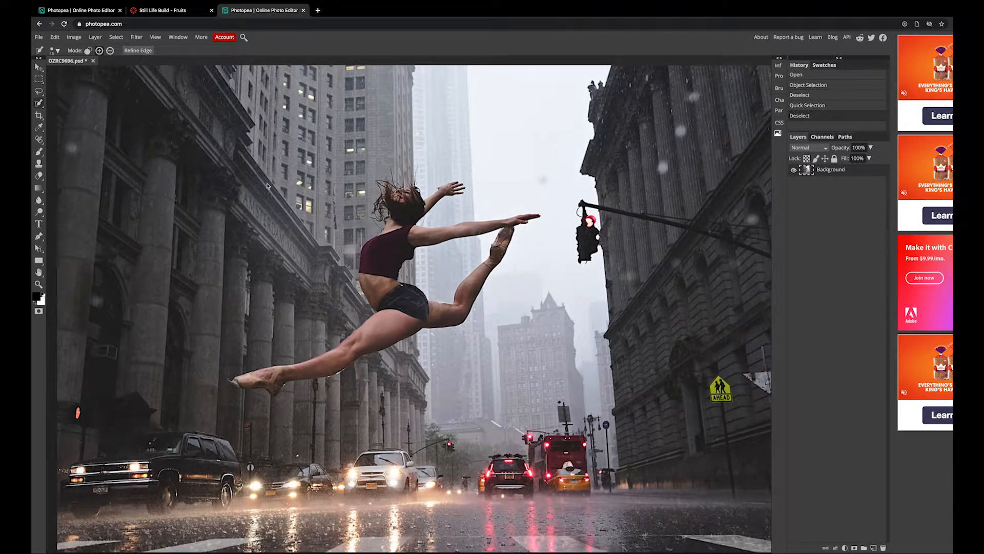
scroll(259, 180, "right", 1)
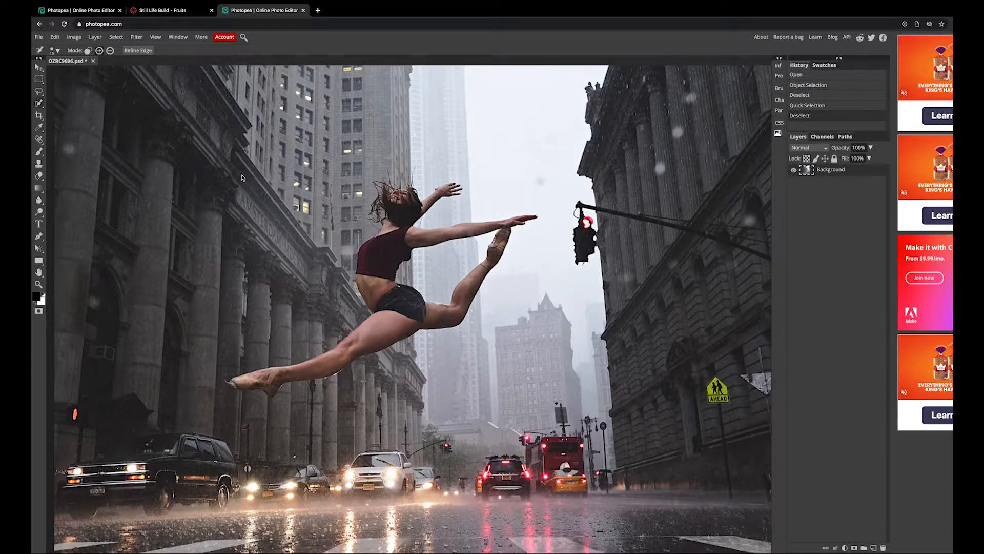
scroll(244, 178, "left", 1)
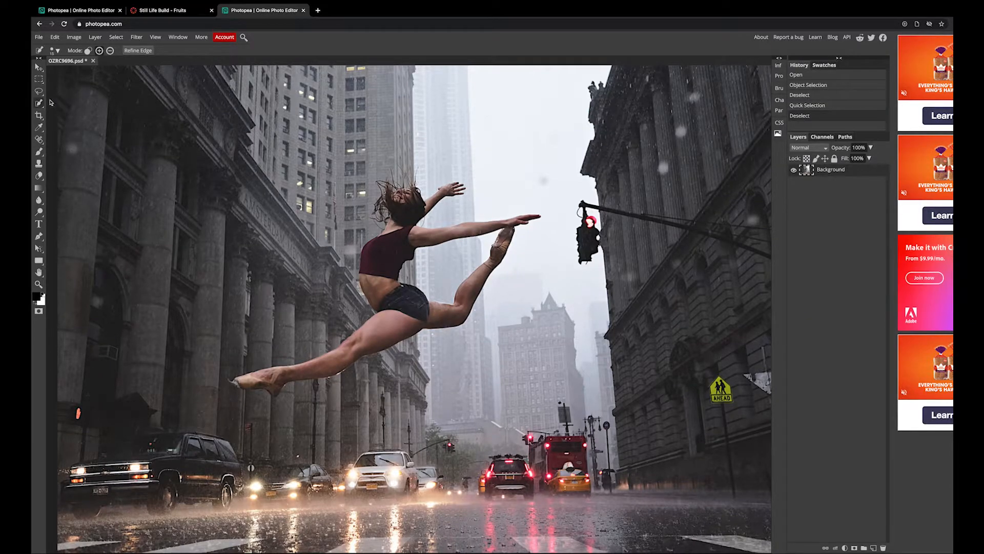
Begin a point-by-point lasso outline around the dancer with 0 px feather, tracing the underside of the front foot to its heel.
right_click(41, 92)
left_click(87, 104)
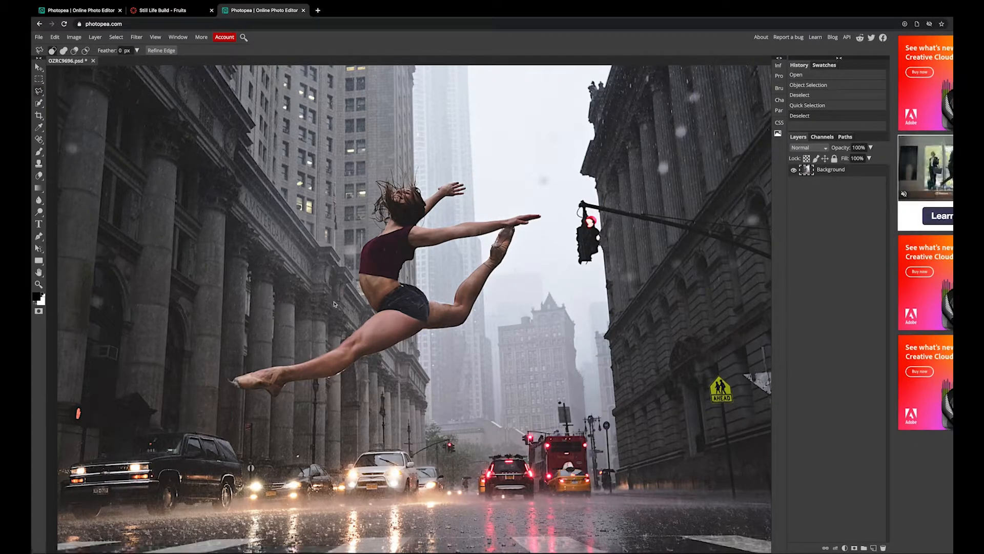
key("ctrl+plus")
key("ctrl+plus")
key("ctrl+plus")
key("ctrl+plus")
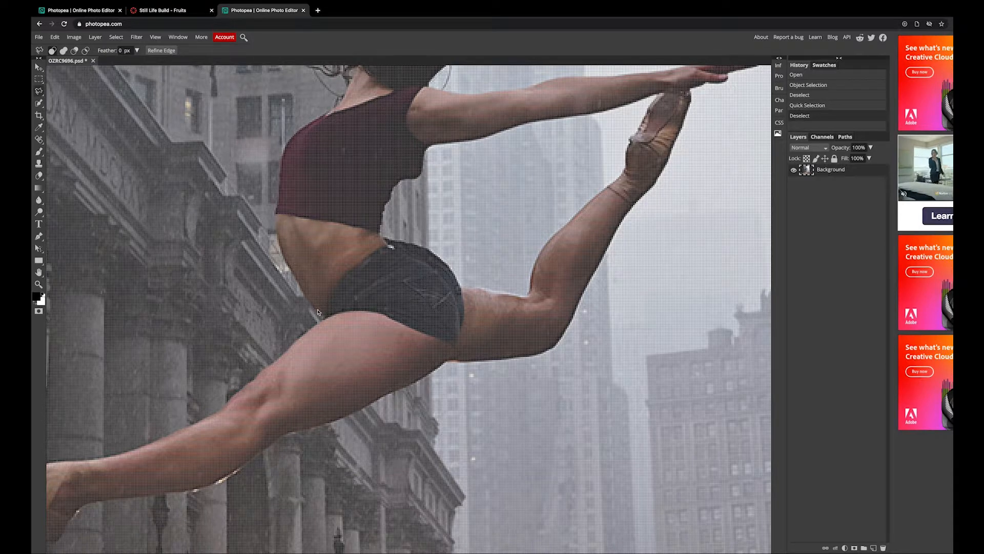
key("ctrl+minus")
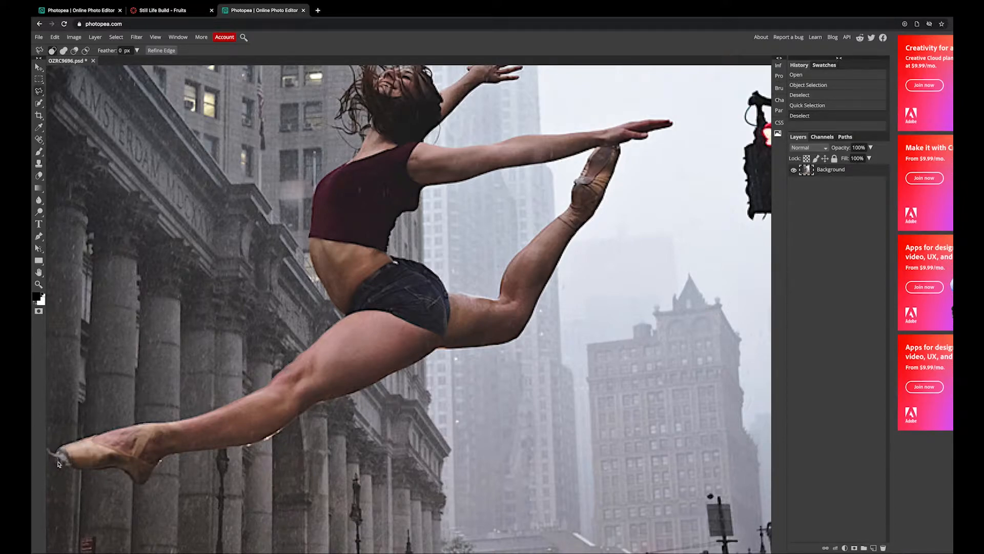
left_click(81, 469)
left_click(86, 470)
left_click(121, 469)
left_click(132, 477)
left_click(135, 482)
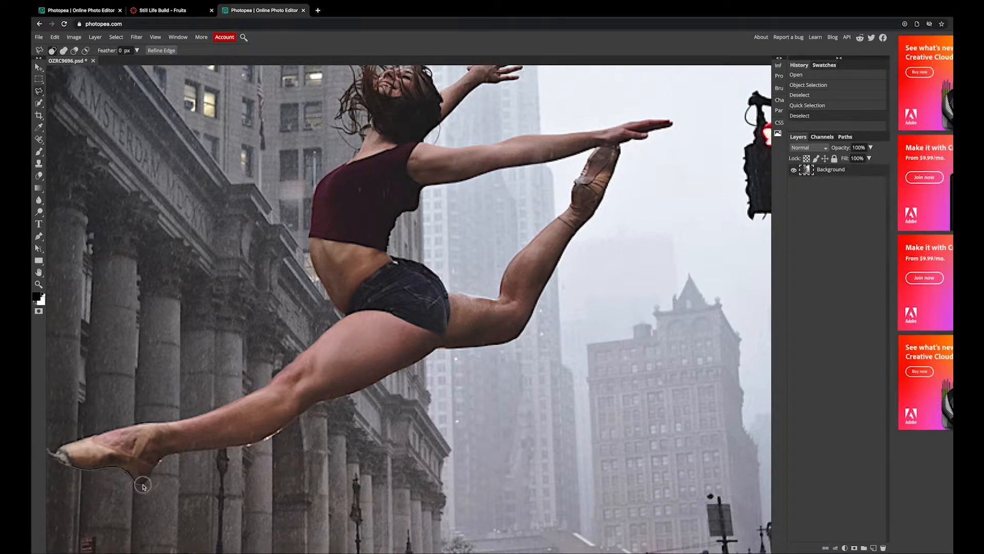
left_click(145, 481)
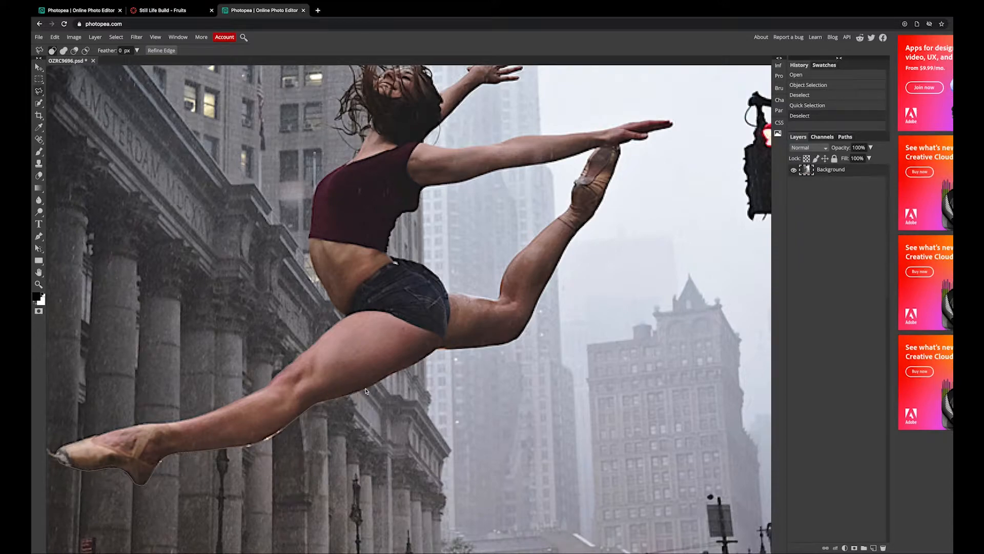
Continue the lasso outline around the dancer's legs, arms, hair and torso, and close it into a full-body selection.
scroll(366, 391, "down", 1)
scroll(366, 391, "down", 1)
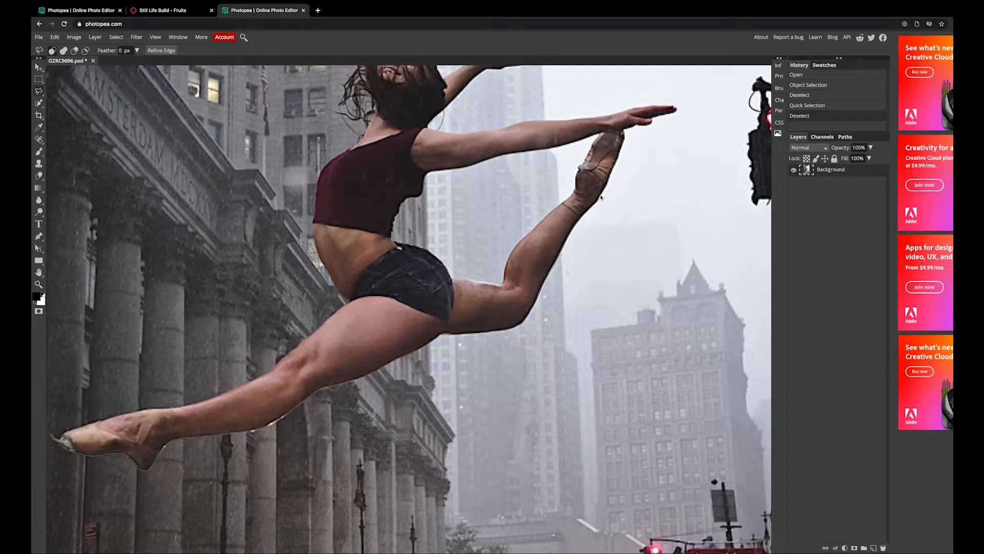
scroll(603, 185, "down", 1)
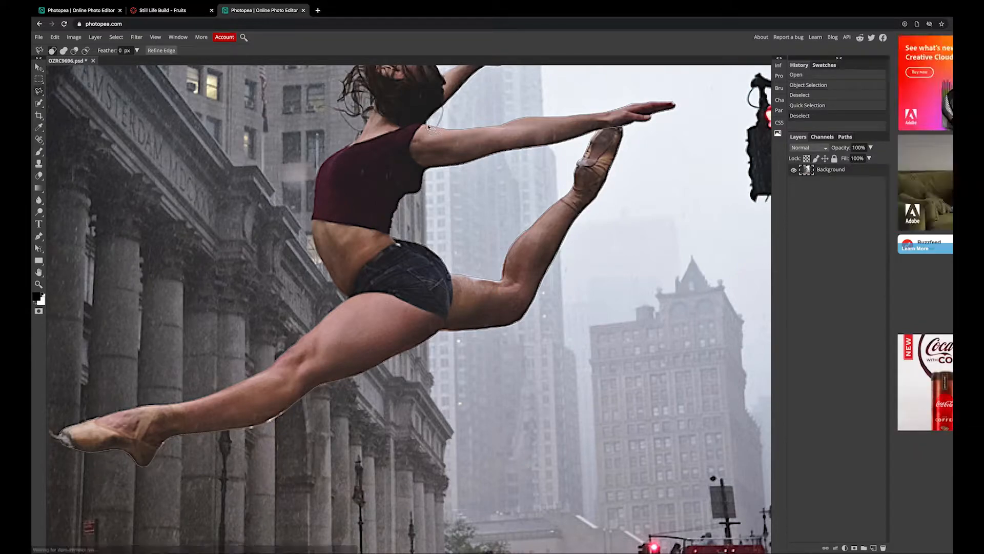
left_click(444, 104)
scroll(512, 89, "up", 3)
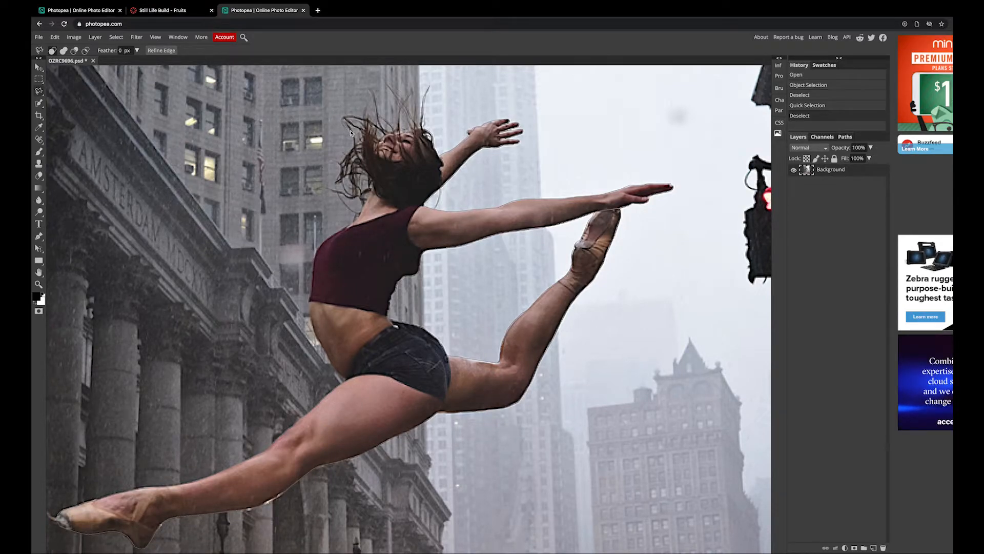
scroll(351, 134, "down", 1)
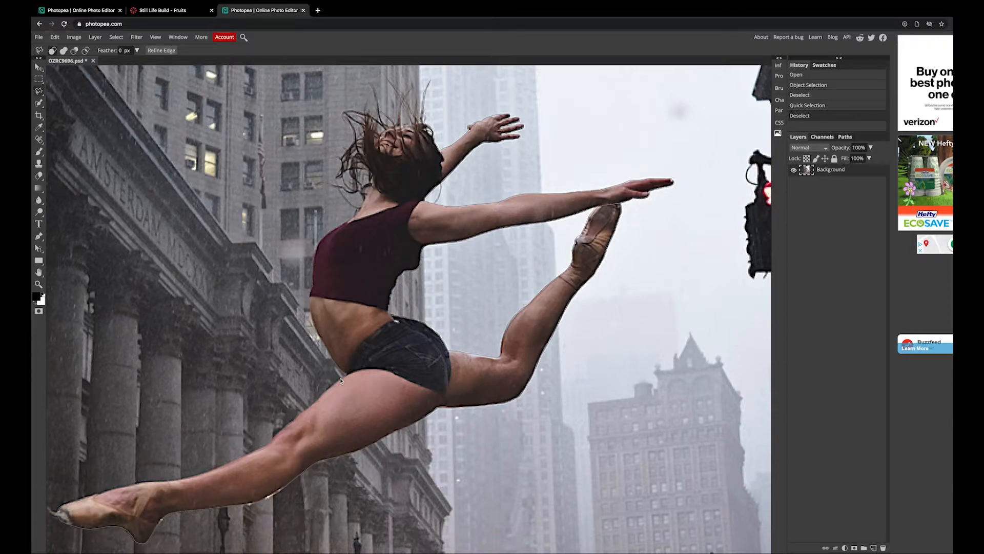
left_click(341, 380)
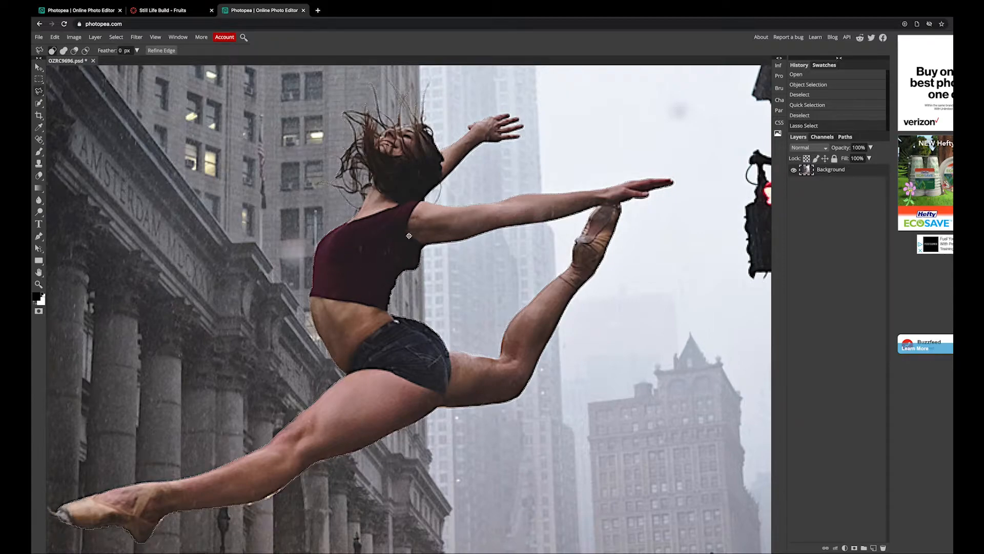
Duplicate the Background layer and add a raster mask to the copy from the dancer selection.
scroll(436, 266, "left", 1)
scroll(441, 252, "down", 4)
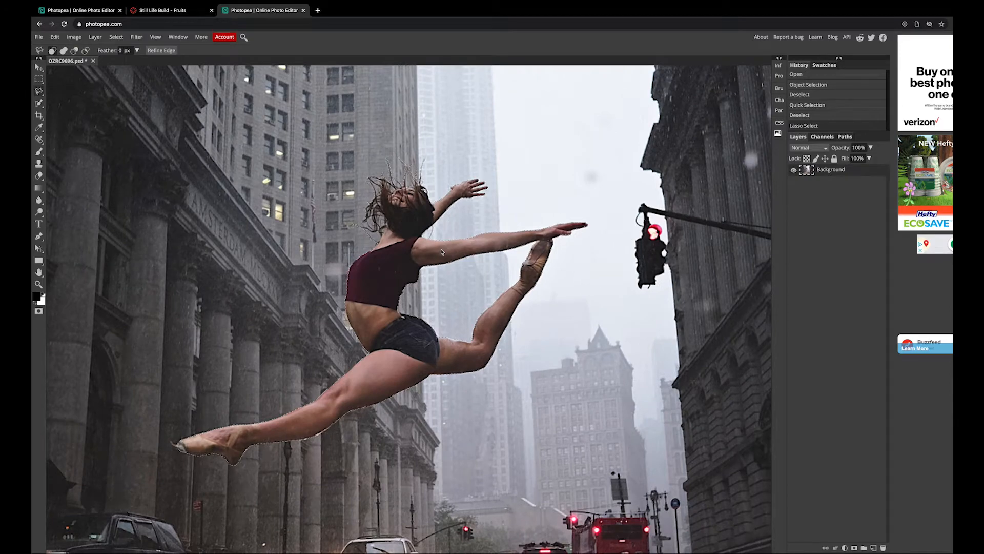
scroll(441, 252, "down", 3)
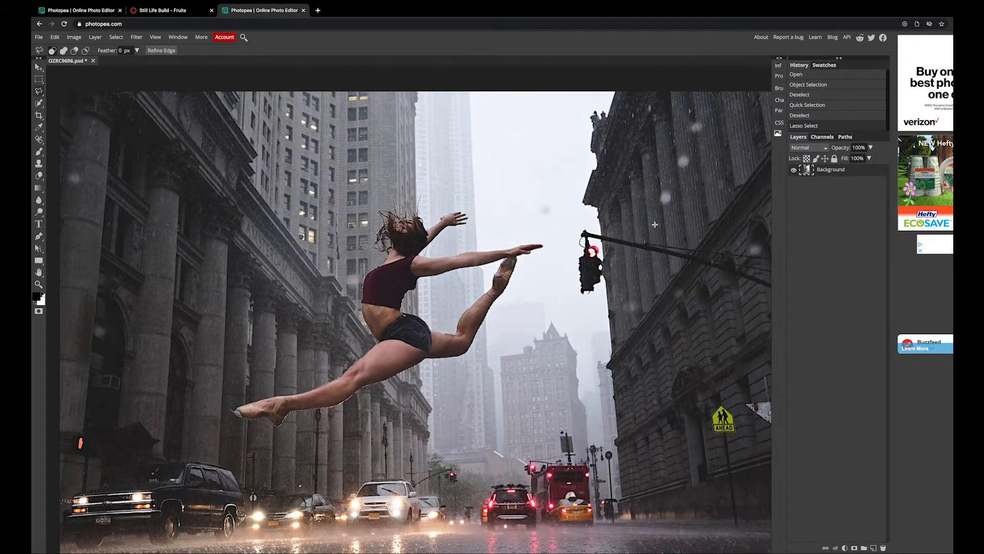
right_click(831, 172)
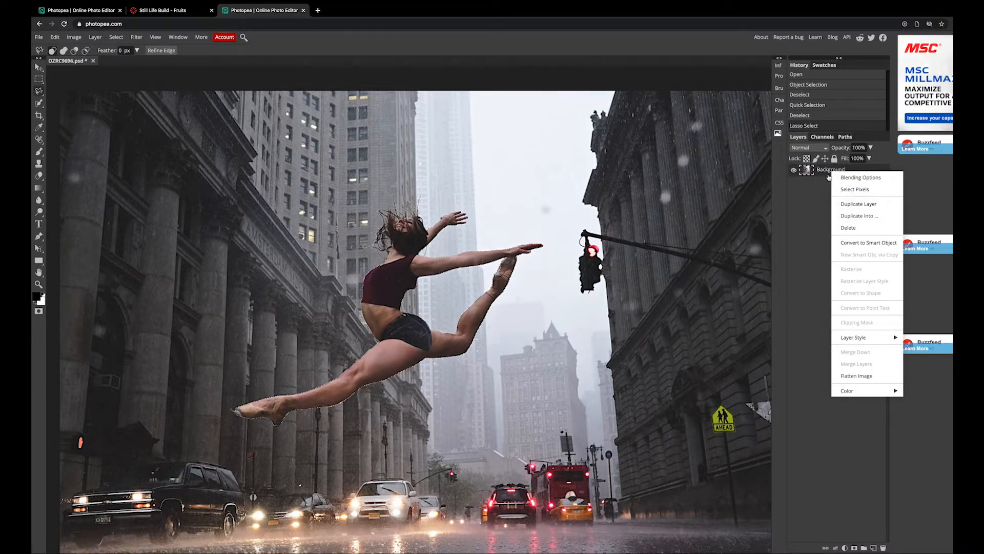
left_click(849, 204)
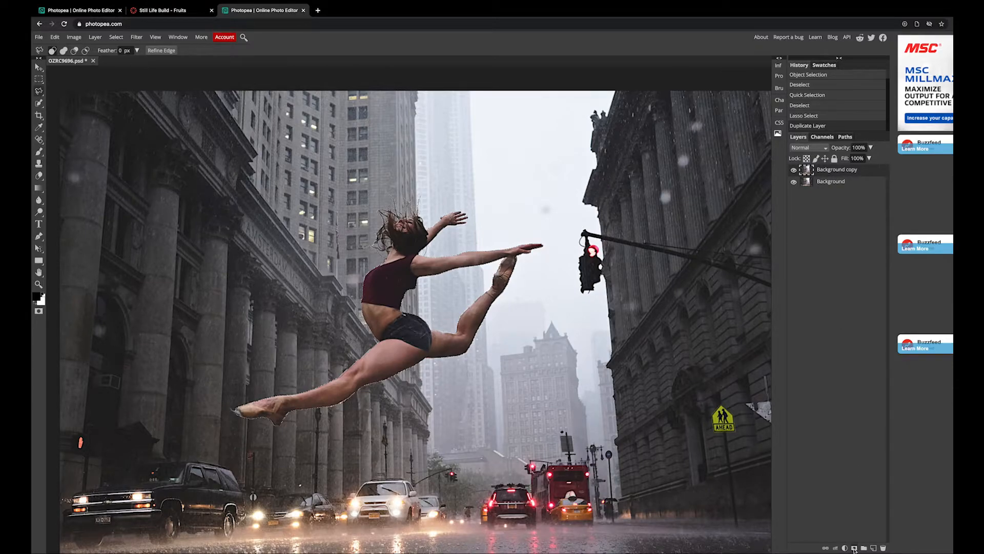
left_click(854, 548)
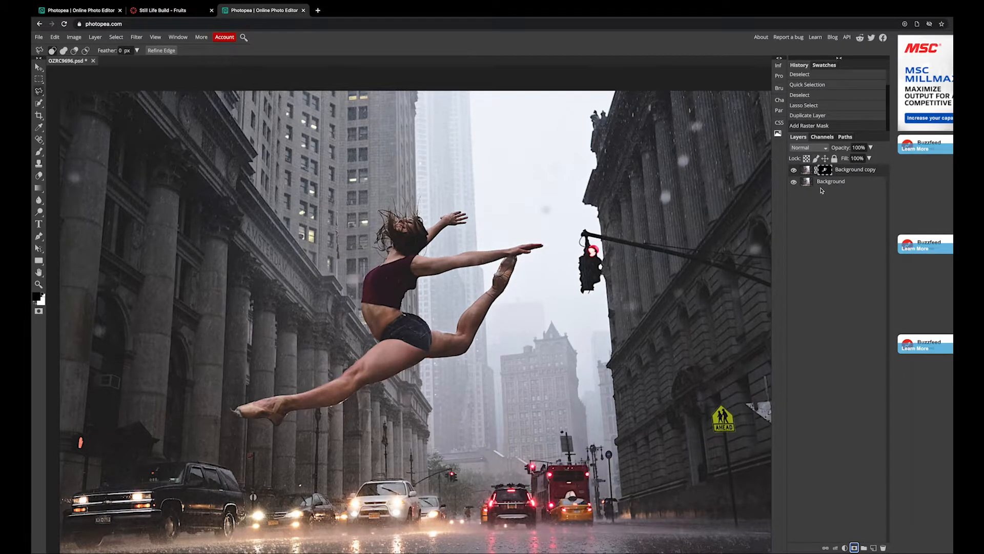
Toggle the visibility of the original Background layer to check the masked dancer cutout.
left_click(794, 182)
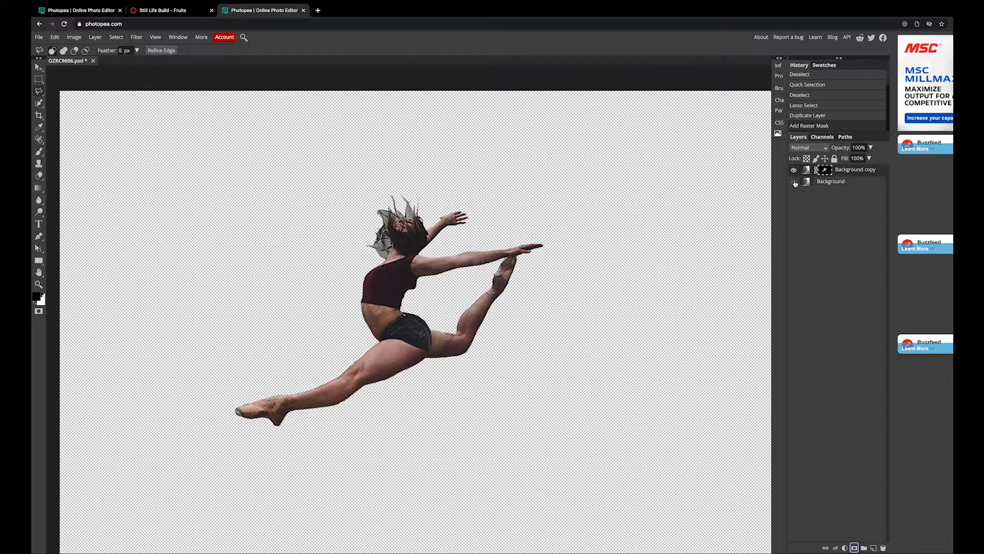
left_click(793, 183)
left_click(794, 182)
left_click(794, 182)
left_click(794, 182)
left_click(794, 182)
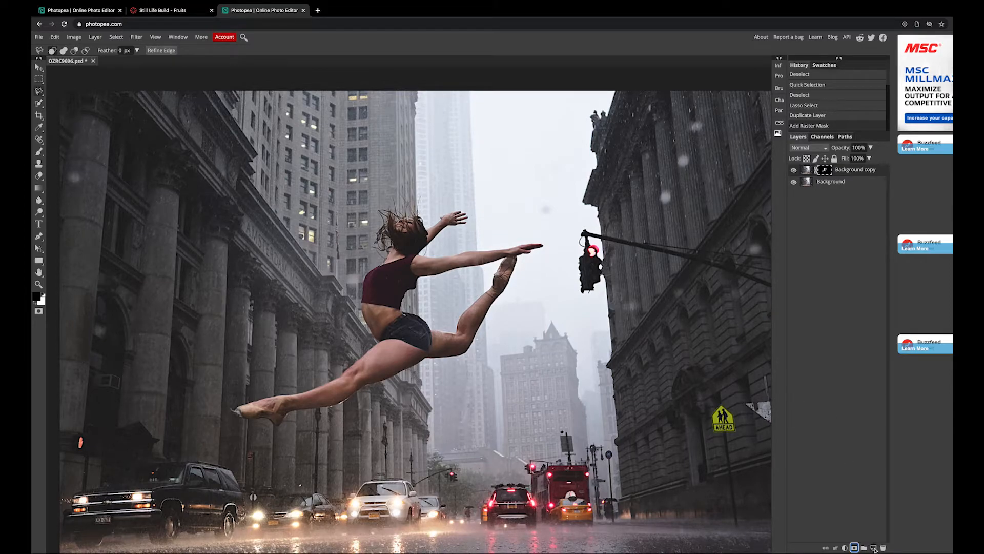
Create a new layer named "square" and place it between Background copy and Background.
left_click(874, 548)
double_click(824, 169)
type("s")
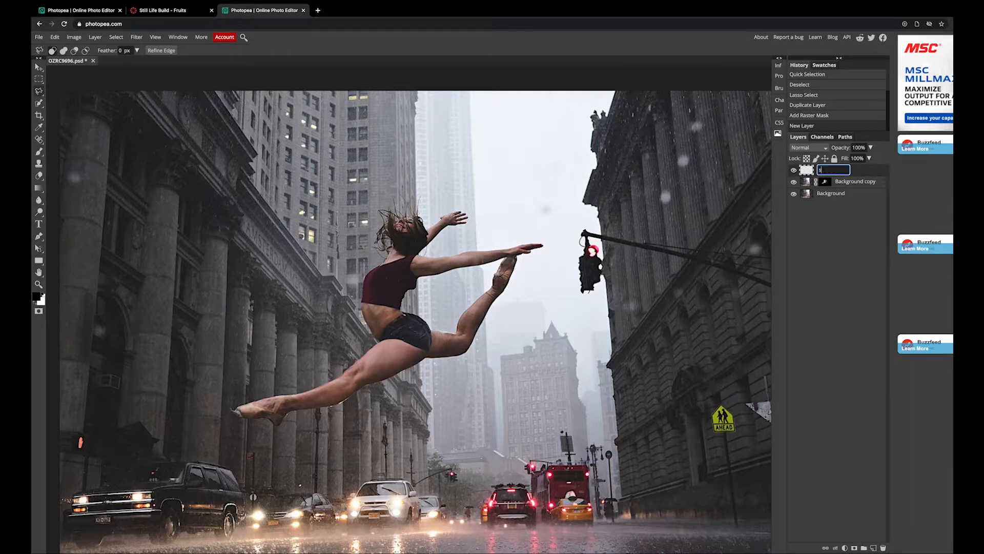
type("wquareaur")
type("are")
key("Return")
mouse_move(844, 171)
left_mouse_down()
mouse_move(844, 205)
mouse_move(846, 188)
left_mouse_up()
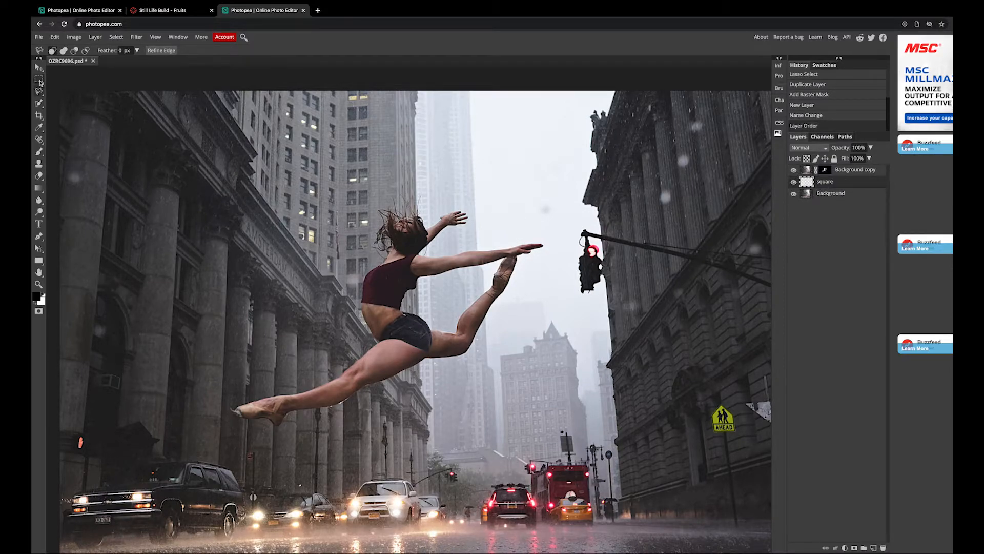
Make a square selection with Rectangle Select around the dancer's torso and nudge it into position behind her.
right_click(40, 81)
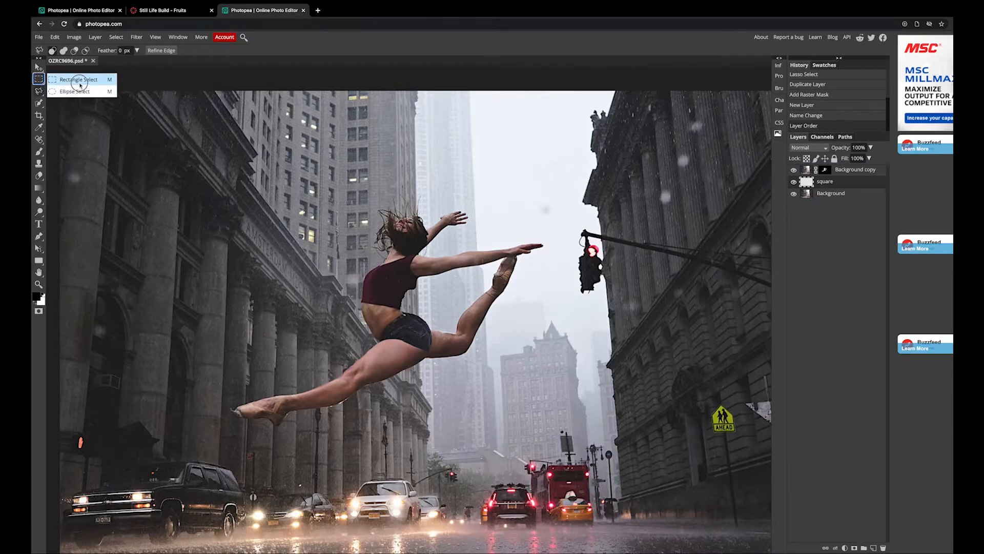
left_click(80, 85)
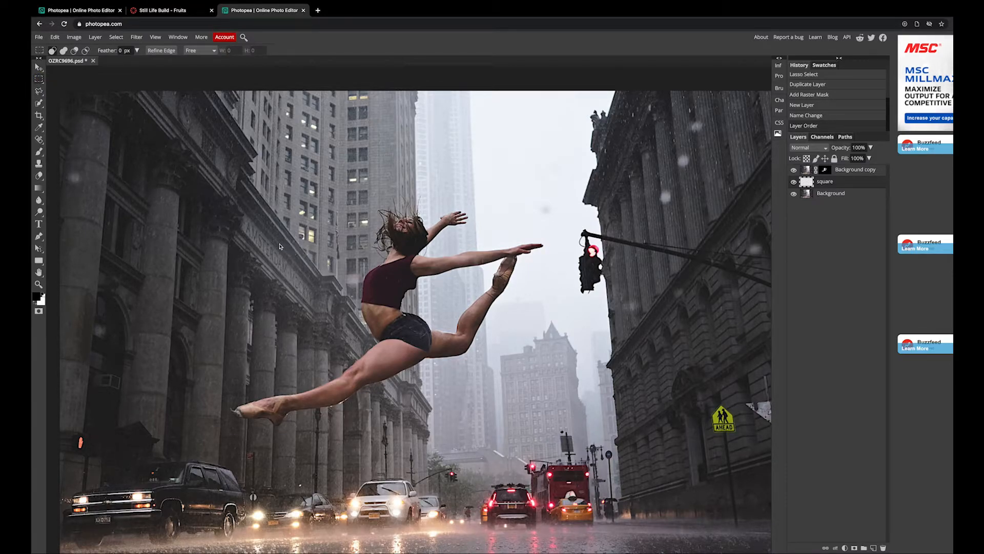
left_click_drag(291, 245, 547, 444)
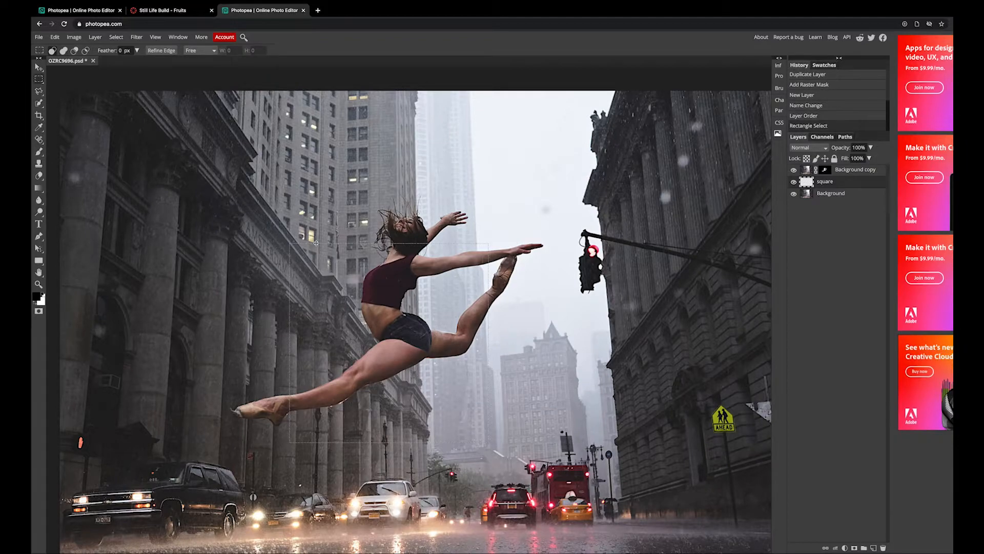
left_click(37, 68)
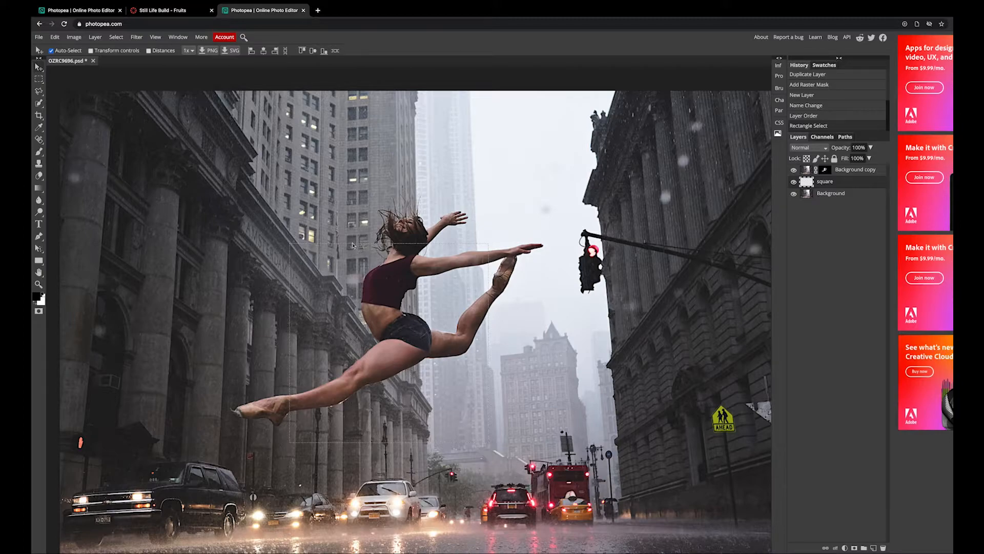
key("m")
mouse_move(372, 281)
left_mouse_down()
mouse_move(358, 295)
mouse_move(368, 287)
left_mouse_up()
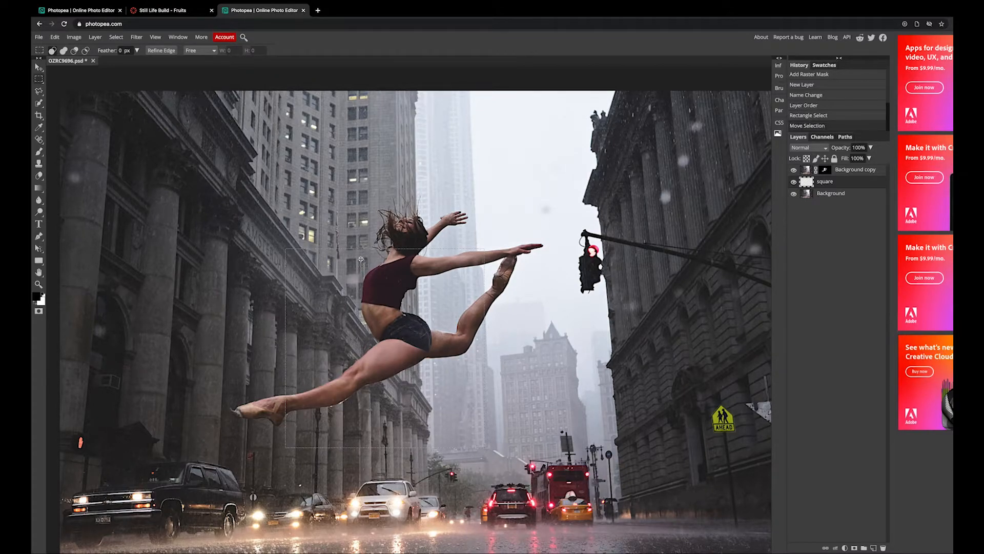
Fill the square selection with custom pink ff00a6 at 100% opacity on the square layer, and deselect.
scroll(336, 280, "up", 1)
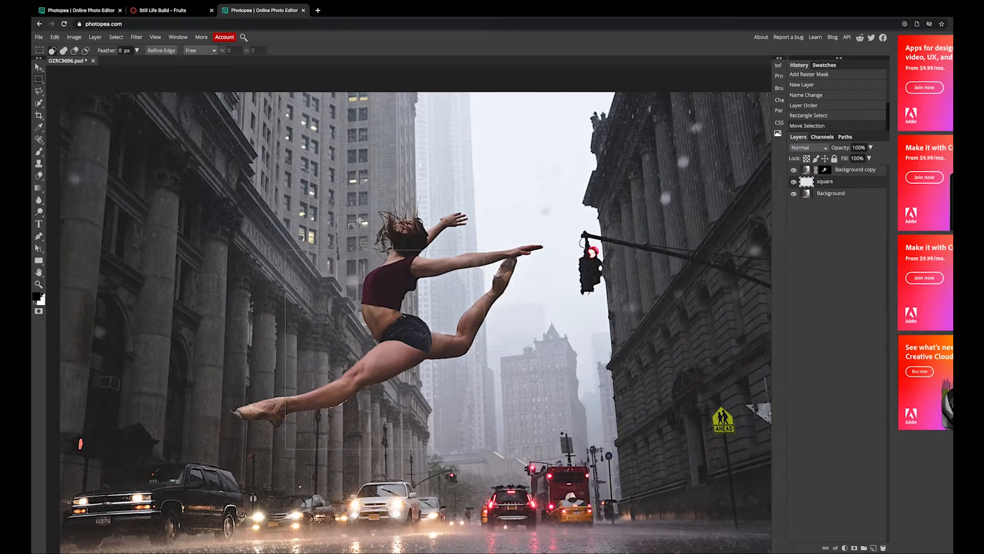
left_click(55, 37)
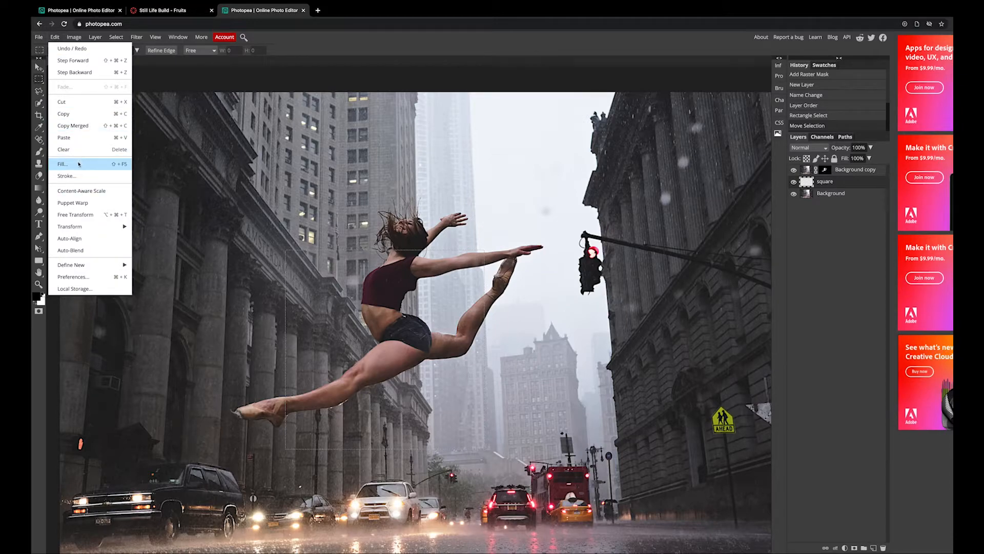
left_click(74, 163)
left_click(147, 115)
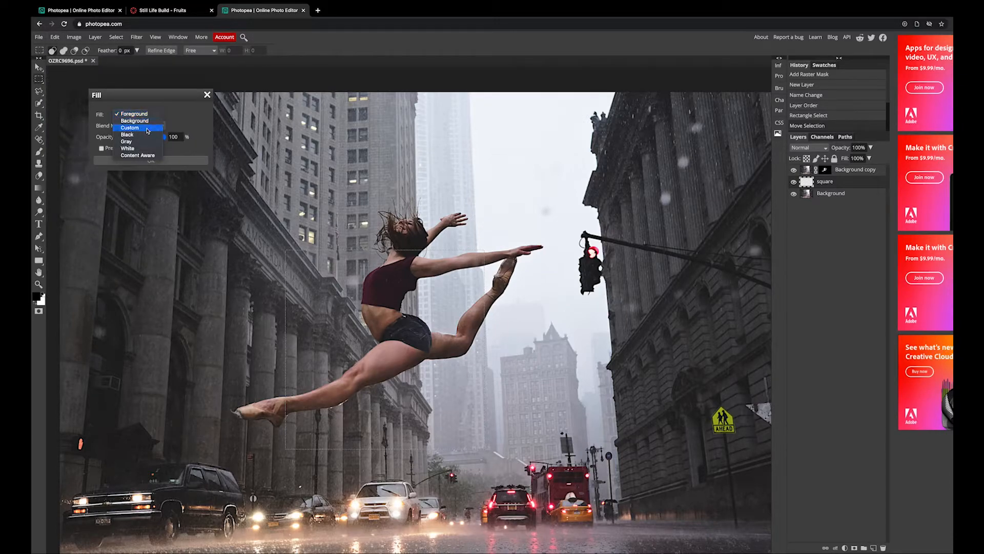
left_click(148, 128)
left_click(168, 114)
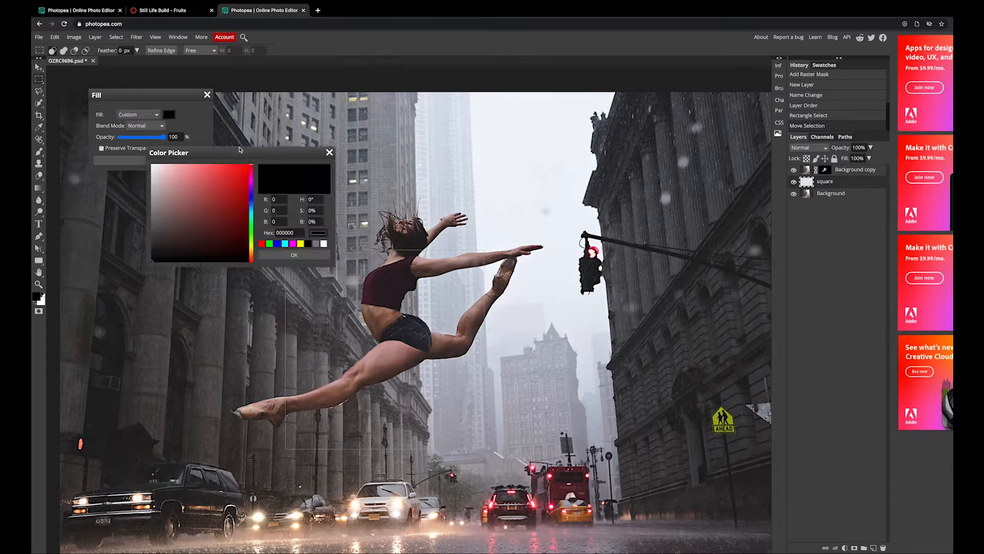
mouse_move(242, 170)
left_mouse_down()
mouse_move(261, 159)
mouse_move(252, 176)
left_mouse_up()
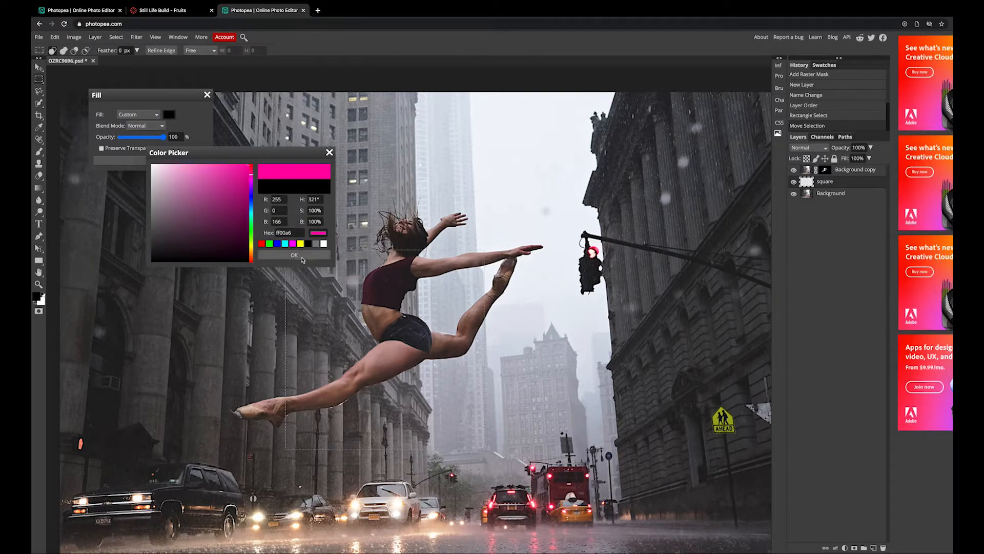
left_click(289, 255)
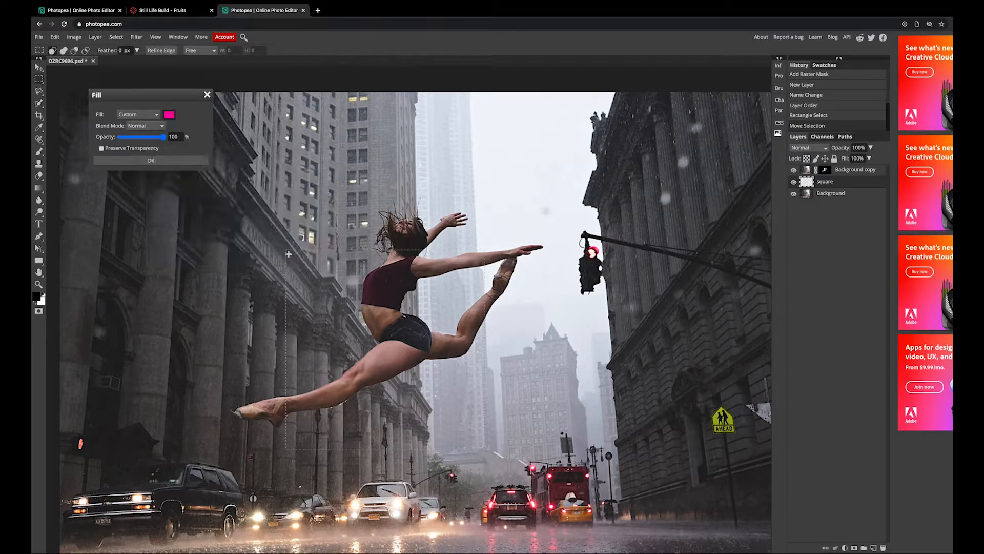
left_click(138, 161)
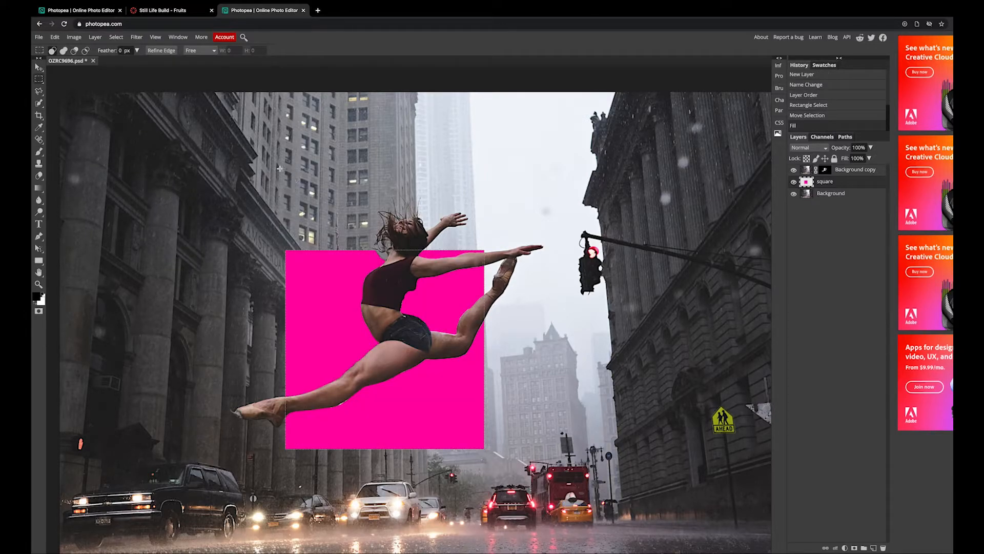
key("ctrl+d")
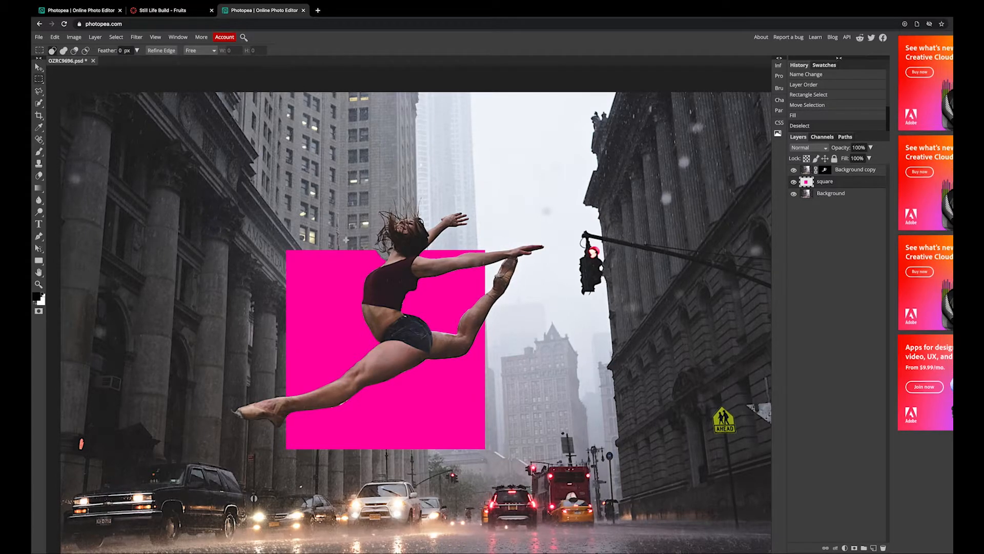
Select the Background copy layer mask and try an Eraser stroke on the gray patch between the dancer's hair and neck.
left_click(38, 284)
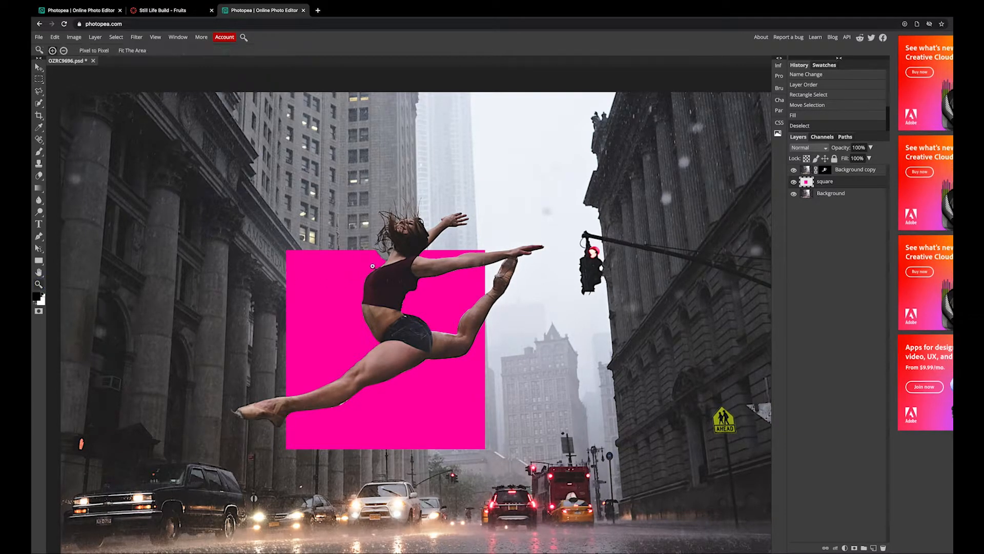
left_click(385, 255)
left_click(386, 255)
left_click(386, 255)
left_click(385, 255)
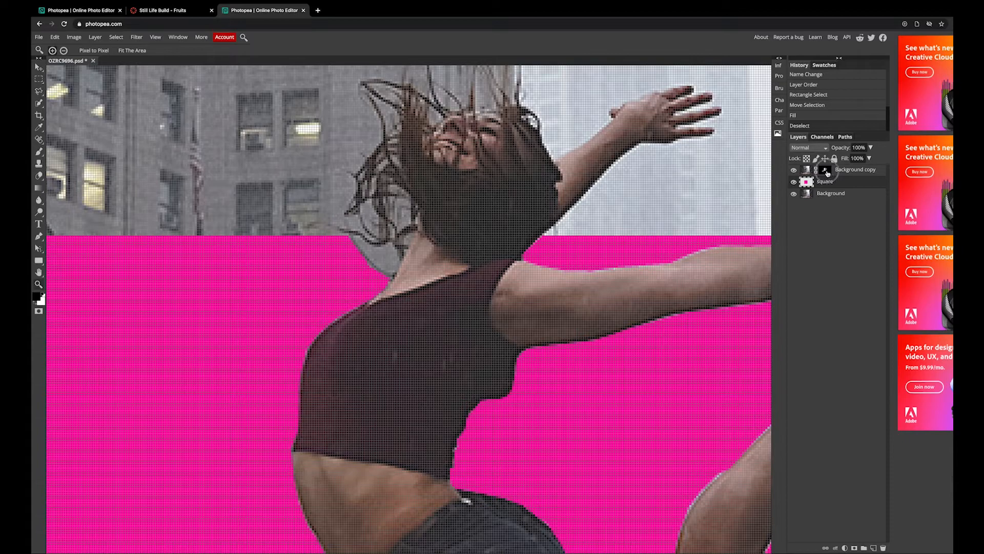
left_click(825, 169)
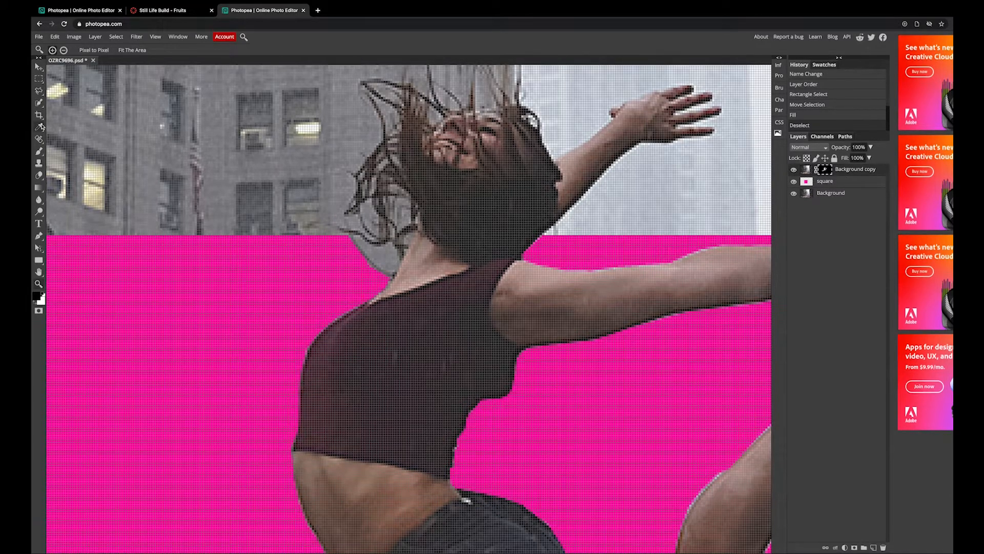
left_click(38, 176)
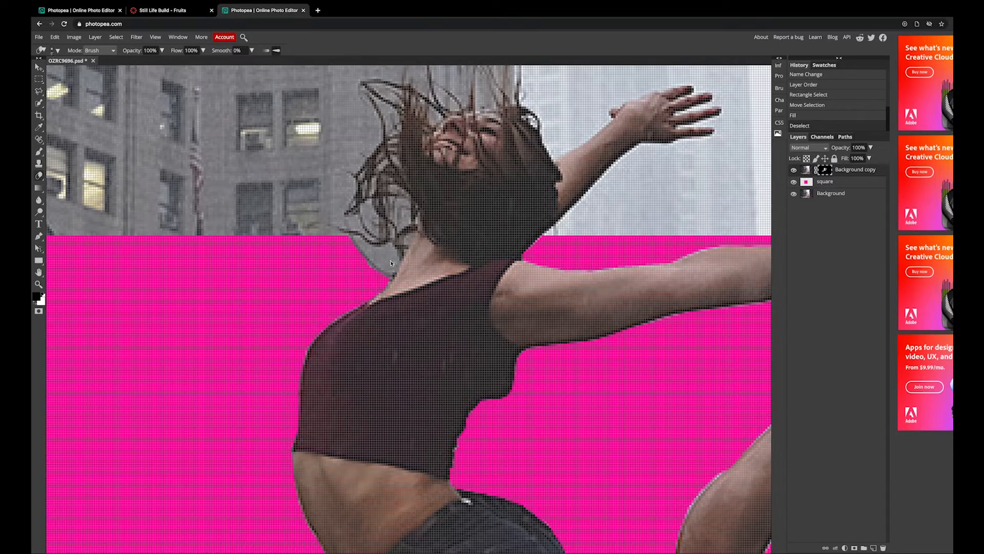
mouse_move(392, 267)
left_mouse_down()
mouse_move(374, 264)
mouse_move(392, 264)
left_mouse_up()
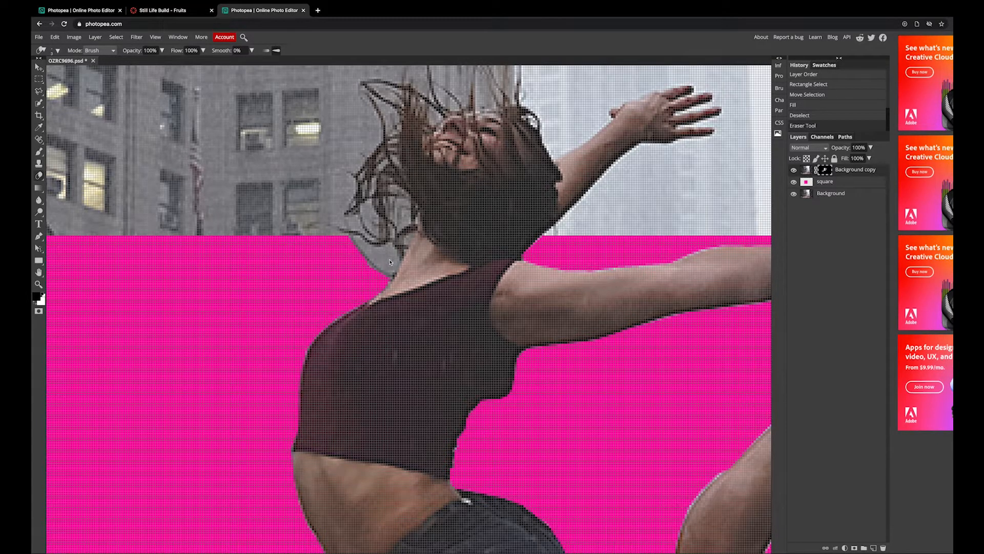
Swap the foreground and background colors and erase the gray background remnants around the dancer's neck and lower hair on the mask.
left_click(44, 294)
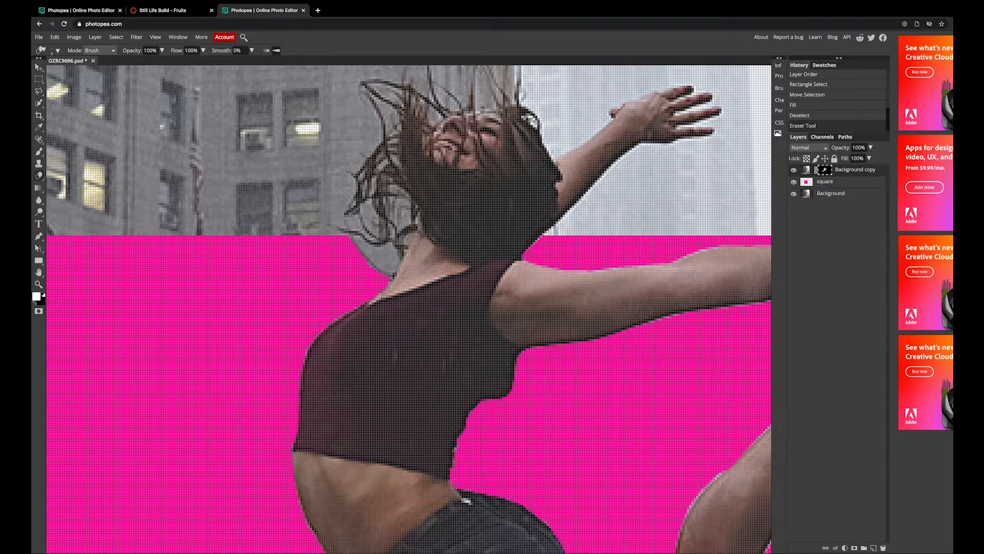
mouse_move(391, 263)
left_mouse_down()
mouse_move(391, 247)
mouse_move(393, 265)
mouse_move(369, 251)
mouse_move(377, 249)
left_mouse_up()
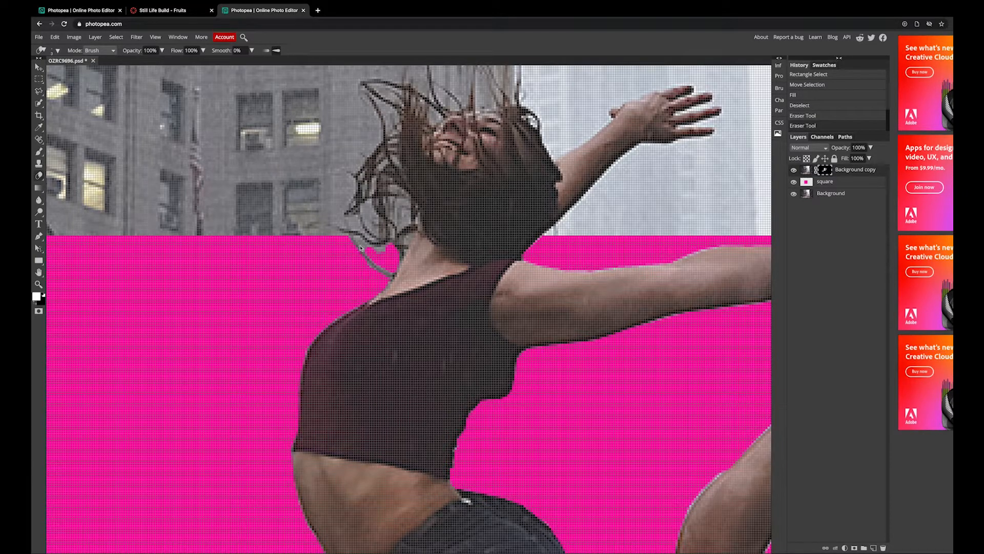
mouse_move(359, 243)
left_mouse_down()
mouse_move(371, 254)
mouse_move(353, 237)
mouse_move(360, 243)
left_mouse_up()
left_click_drag(372, 249, 373, 242)
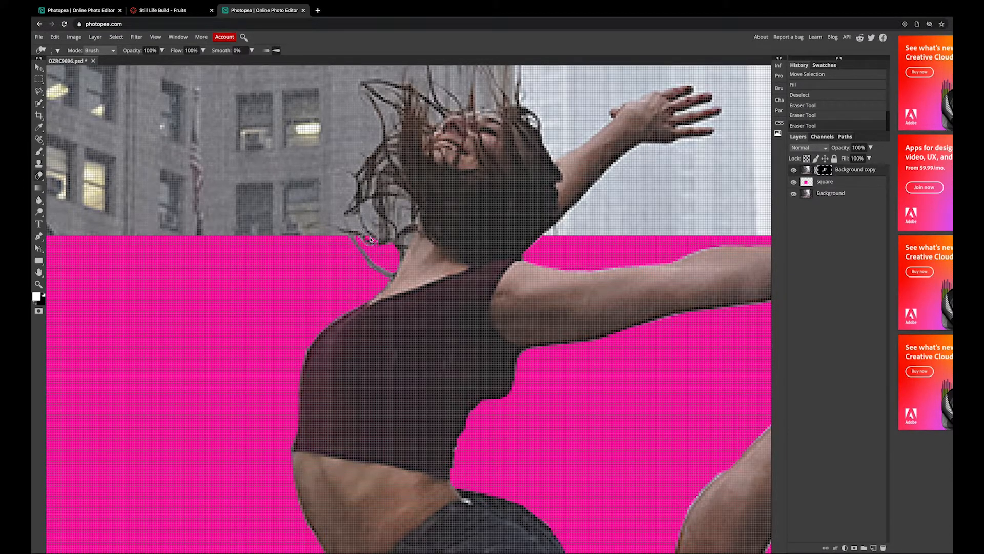
left_click_drag(371, 239, 404, 242)
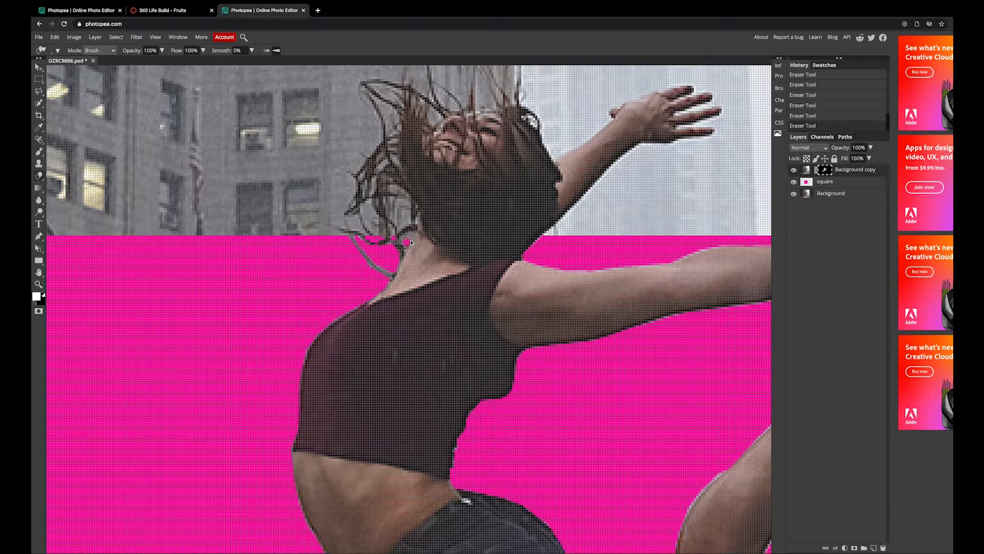
left_click_drag(411, 240, 408, 243)
Reduce the opacity of the square layer to 51%.
scroll(393, 238, "down", 1)
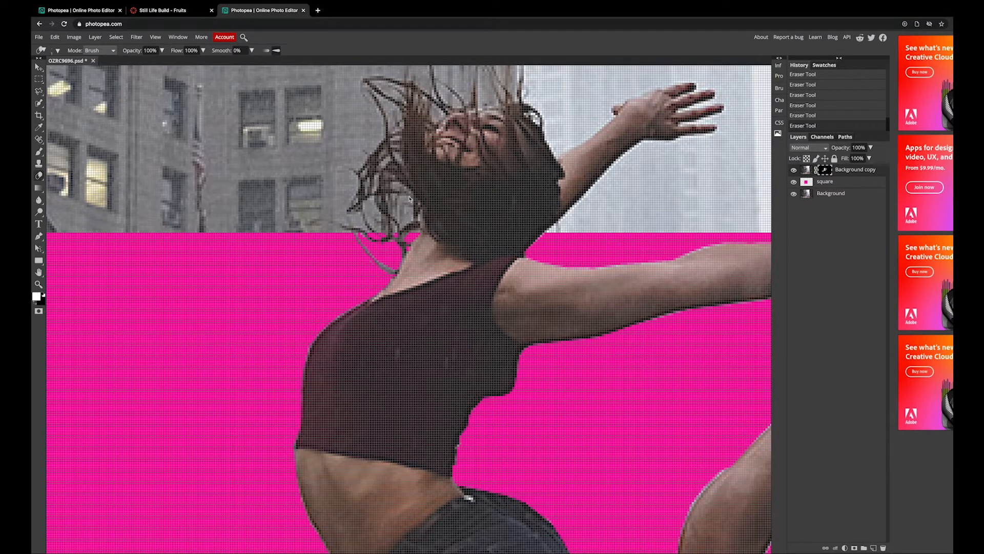
key("ctrl+0")
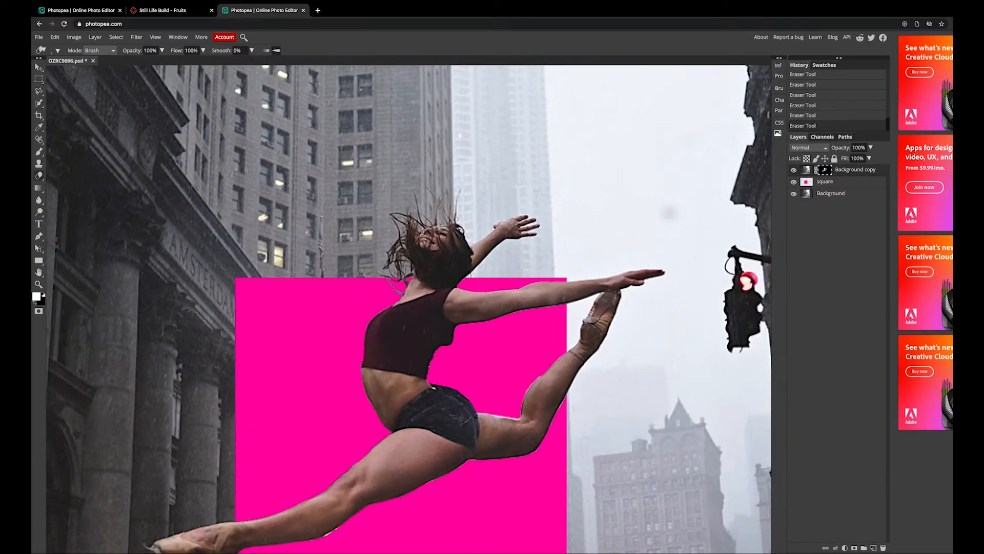
key("ctrl+minus")
key("ctrl+minus")
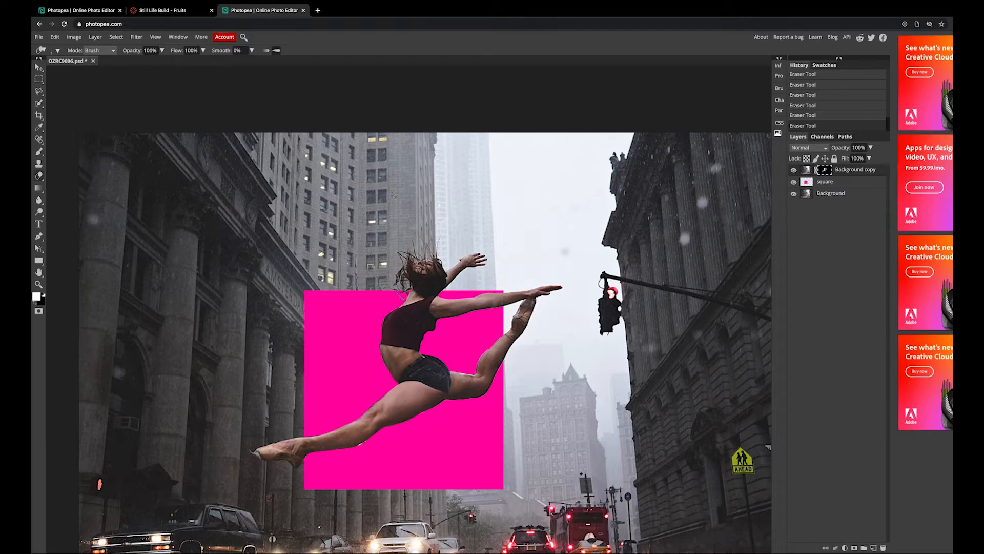
scroll(394, 195, "up", 1)
scroll(394, 195, "down", 3)
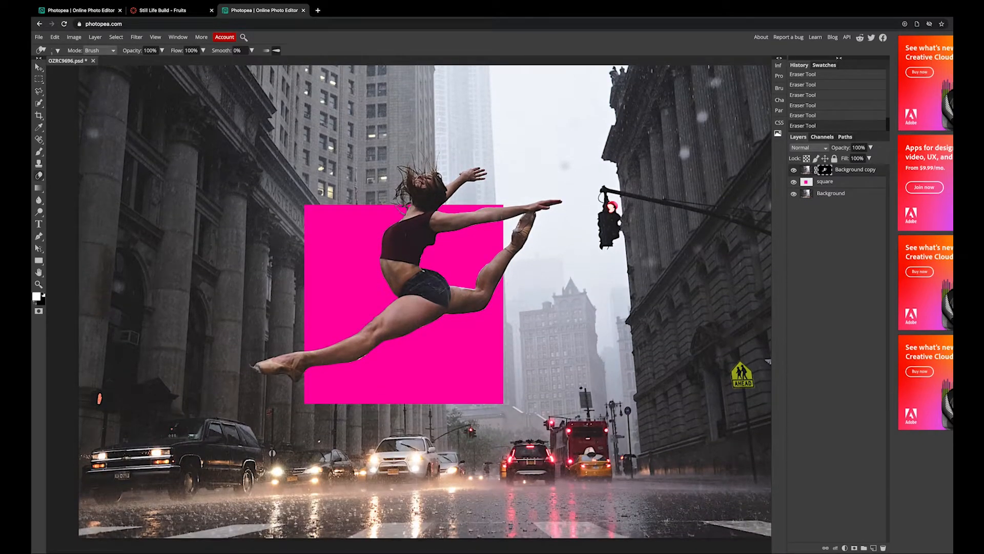
left_click(851, 181)
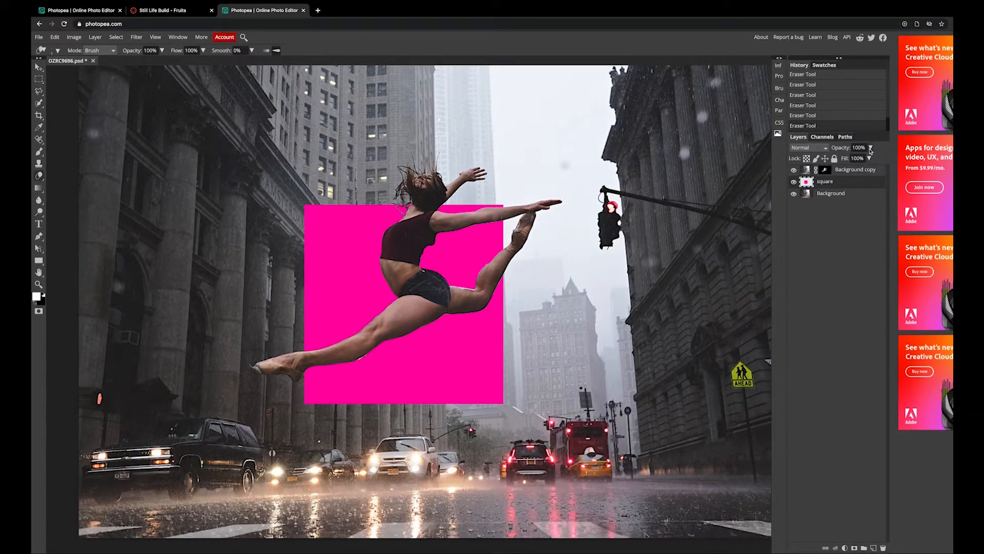
left_click(871, 148)
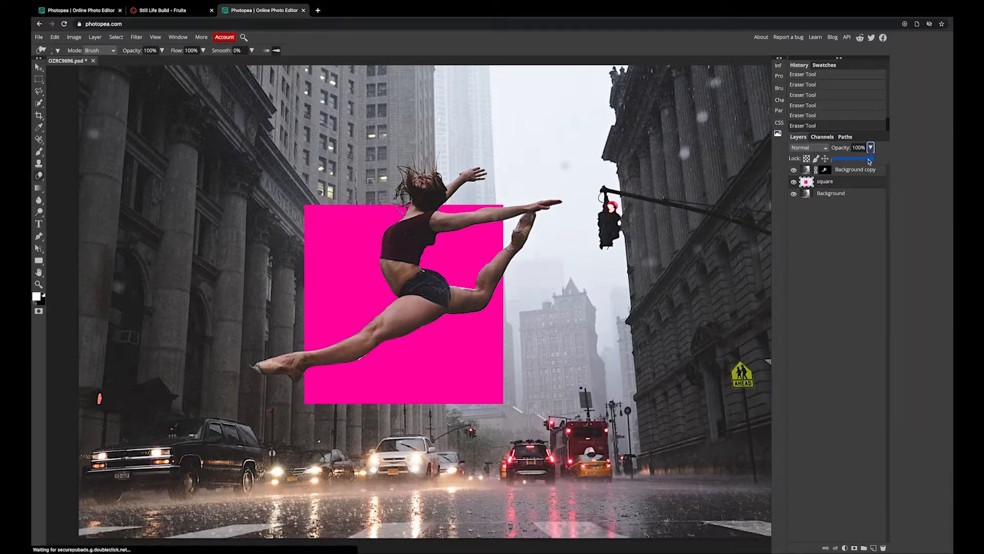
left_click_drag(869, 162, 854, 161)
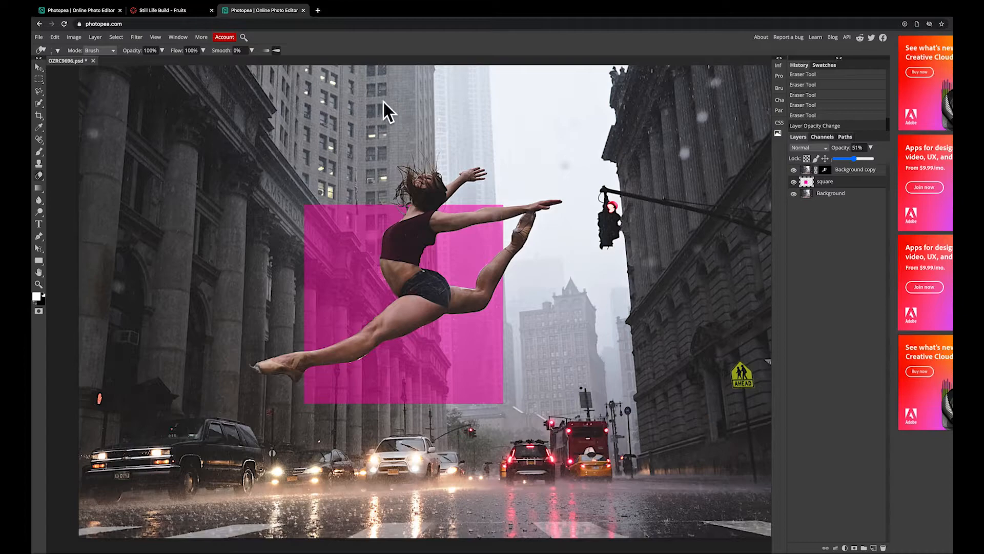
Create a wide paragraph text box across the dancer above the square layer and enter "Dancer".
scroll(386, 103, "right", 1)
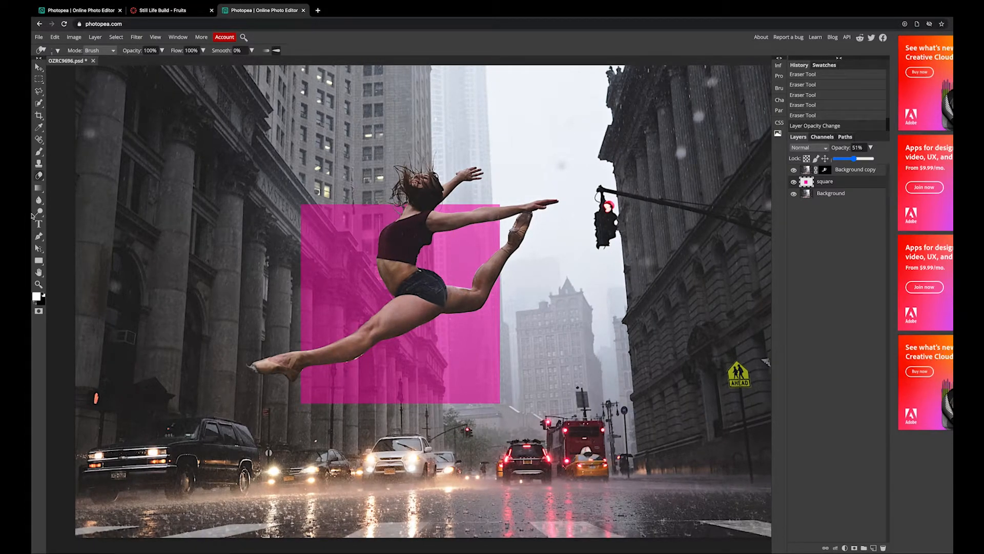
left_click(41, 225)
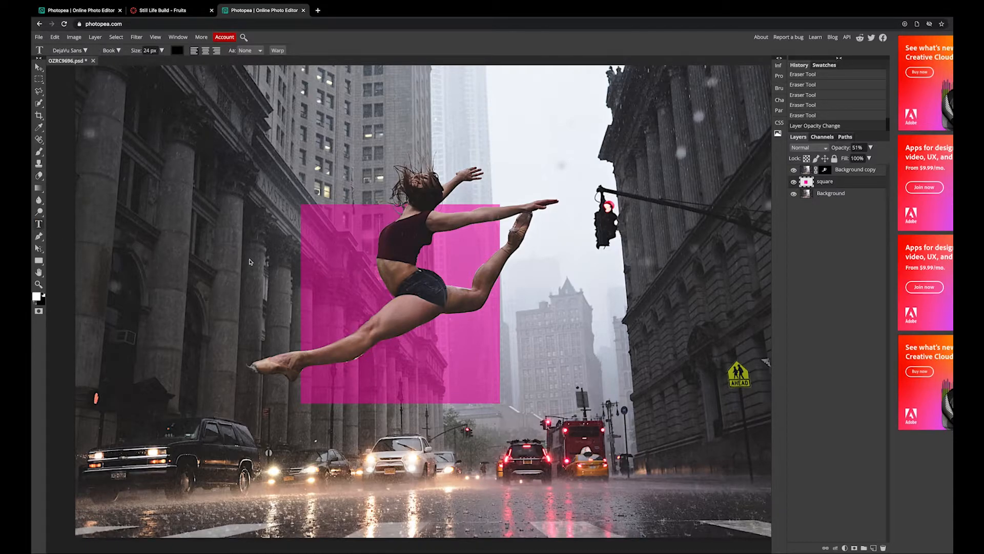
left_click_drag(198, 238, 657, 393)
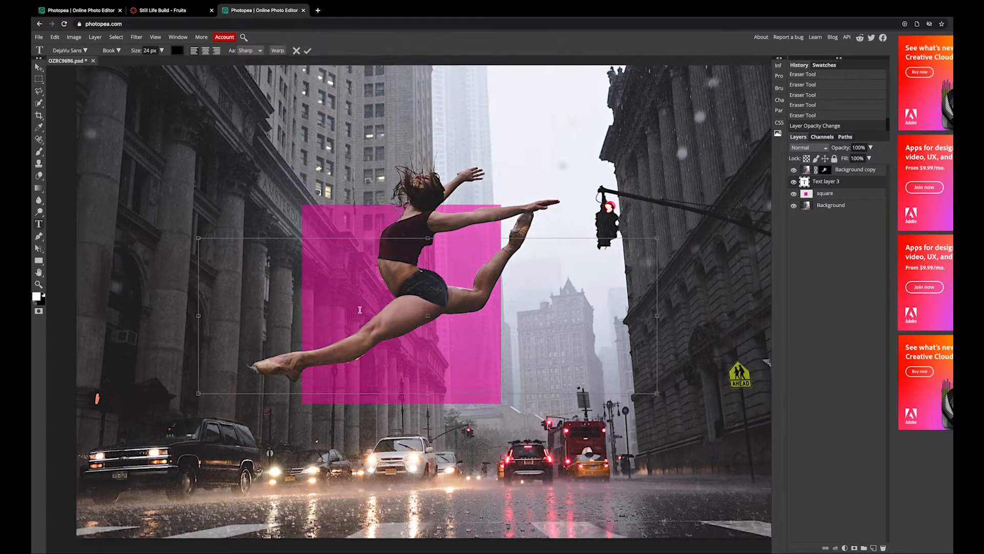
type("Dabncer")
key("BackSpace")
key("BackSpace")
key("BackSpace")
type("ncer")
Change the color of the word "Dancer" to white (ffffff).
double_click(235, 245)
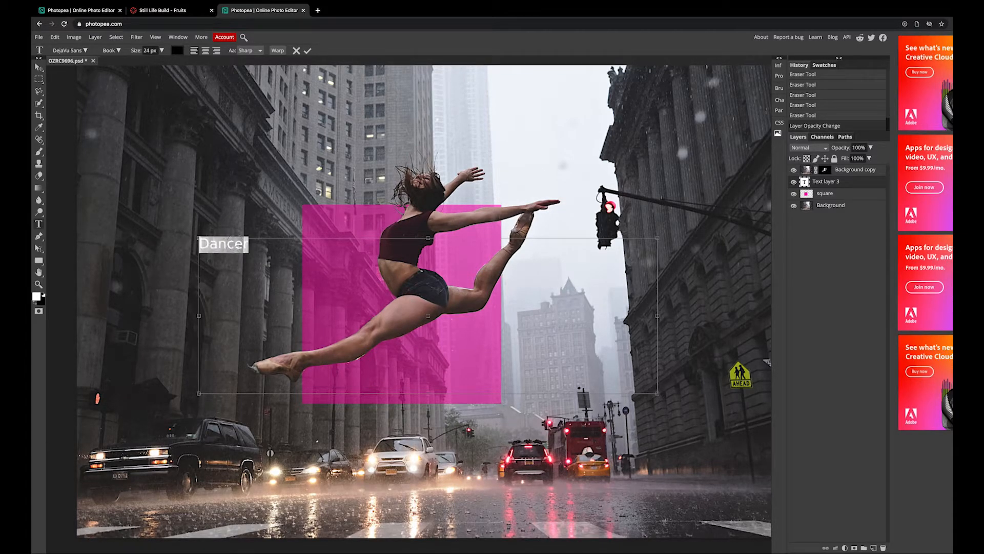
left_click(177, 51)
left_click(94, 107)
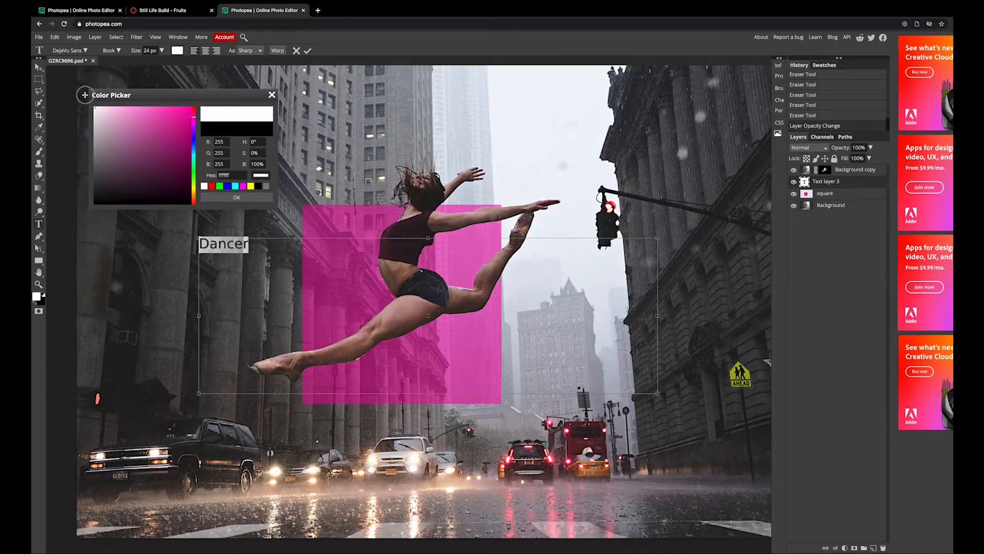
left_click(237, 198)
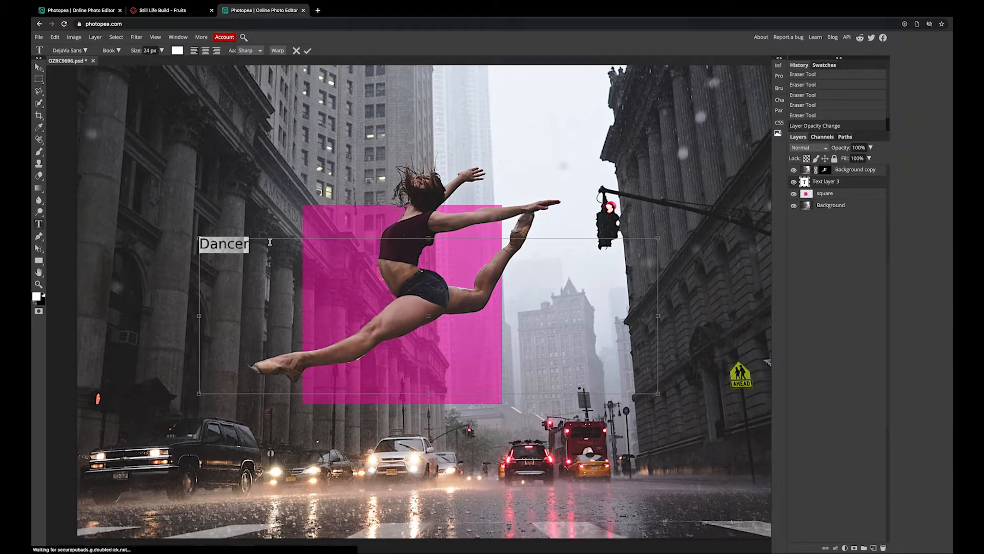
Set the "Dancer" text size to 300 px and move it left so the whole word spans the image behind the dancer.
left_click(150, 51)
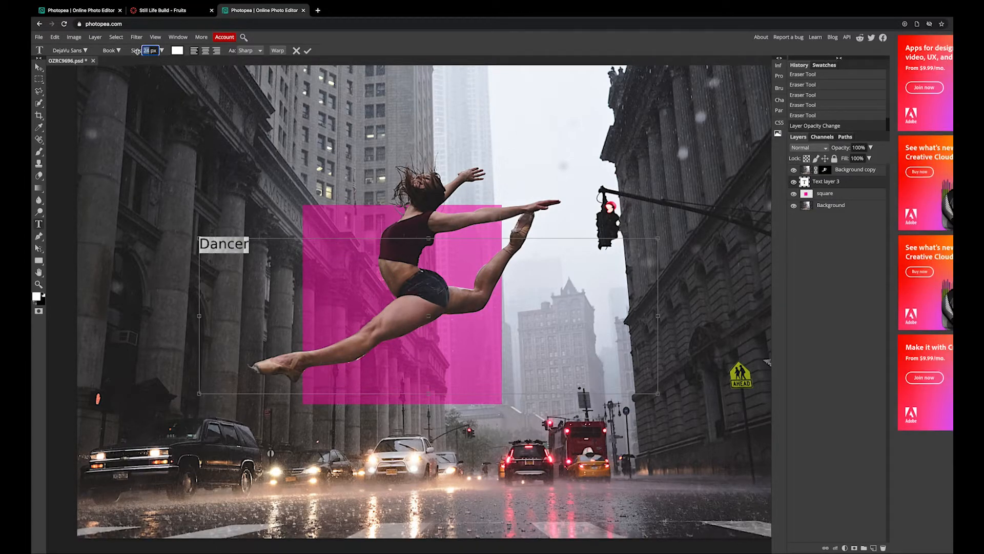
type("300")
key("Return")
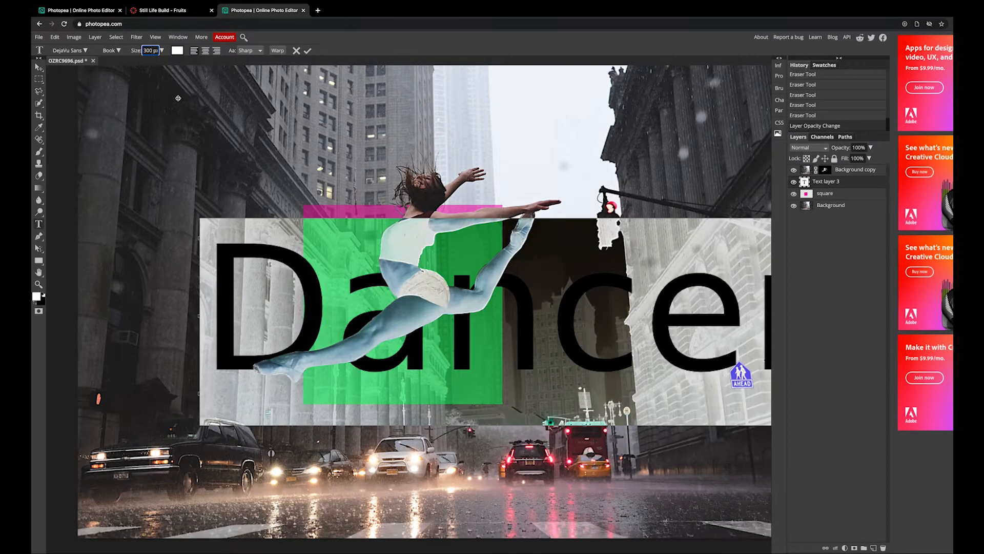
left_click(38, 67)
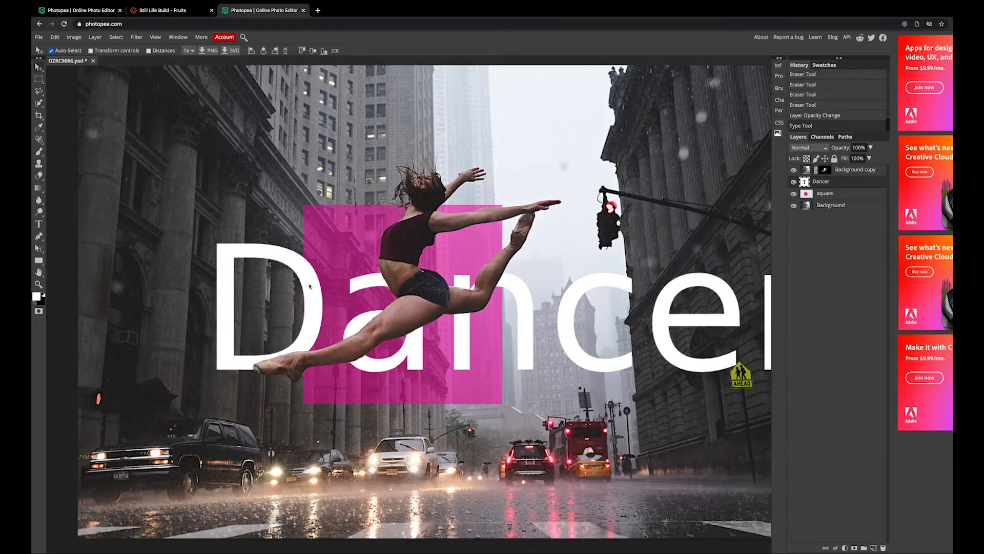
left_click_drag(303, 280, 218, 280)
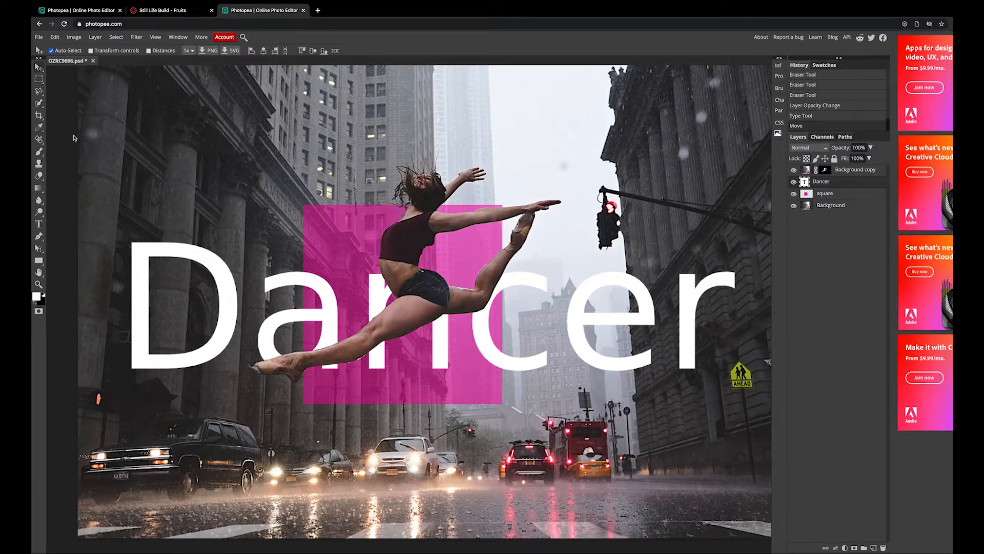
Select the word "Dancer" for editing and try the Dynalight font on it.
left_click(38, 224)
double_click(207, 272)
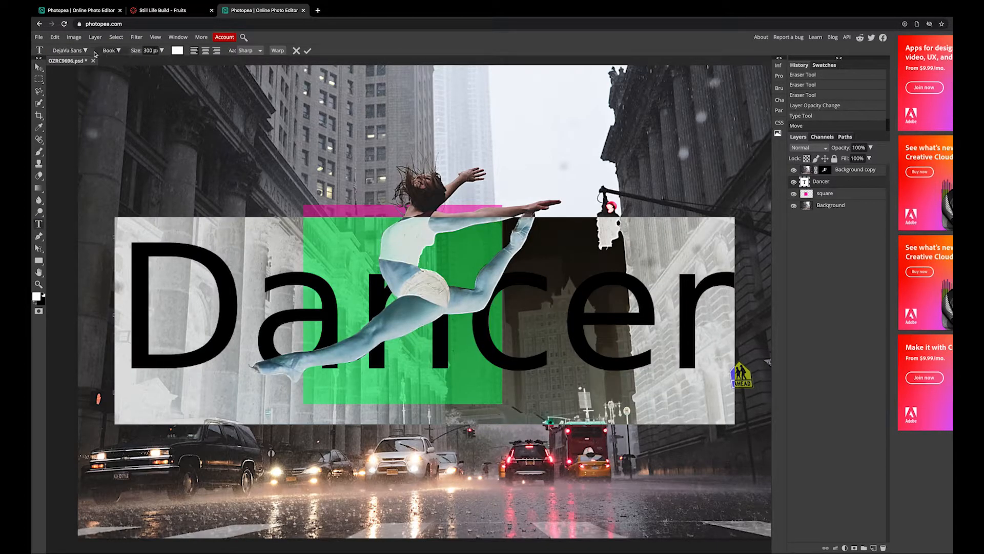
left_click(77, 50)
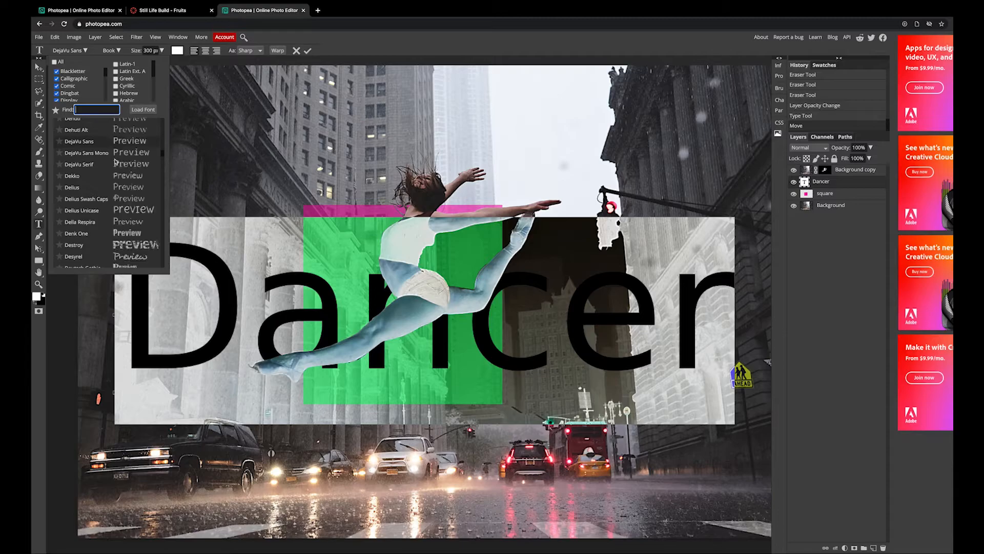
scroll(116, 169, "down", 6)
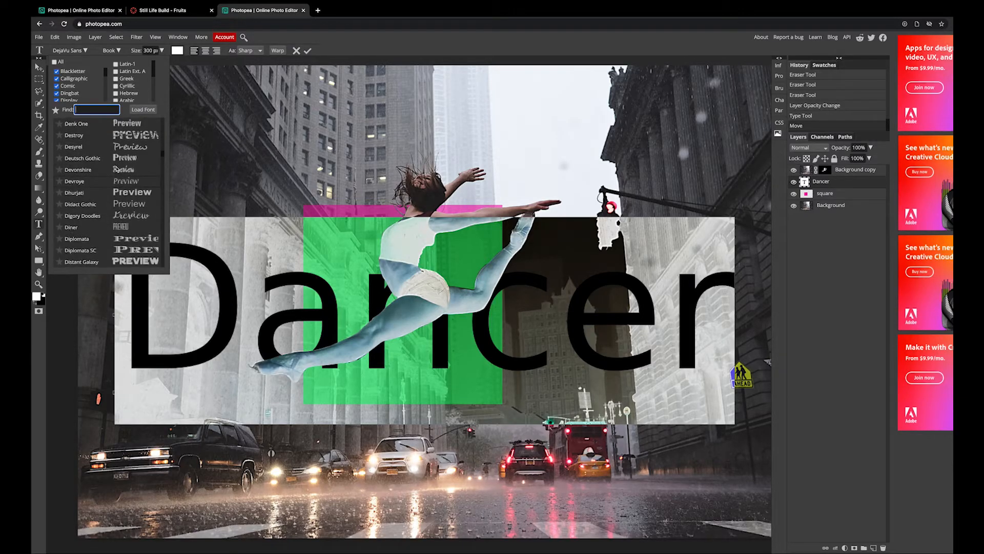
scroll(116, 169, "down", 3)
scroll(128, 205, "down", 3)
scroll(127, 205, "down", 4)
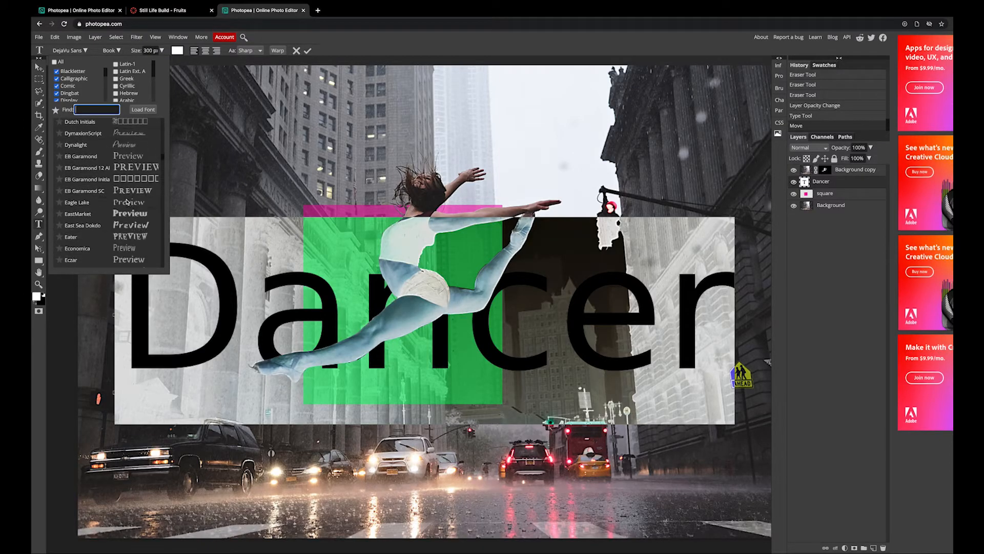
left_click(124, 148)
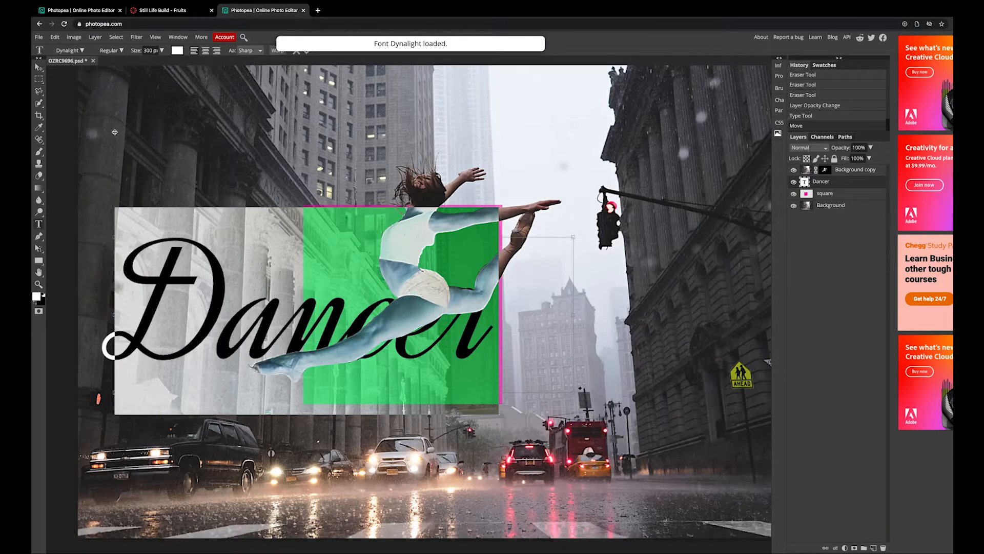
Change the font of the "Dancer" text to England Hand DB.
left_click(69, 50)
scroll(131, 212, "down", 6)
scroll(131, 212, "down", 6)
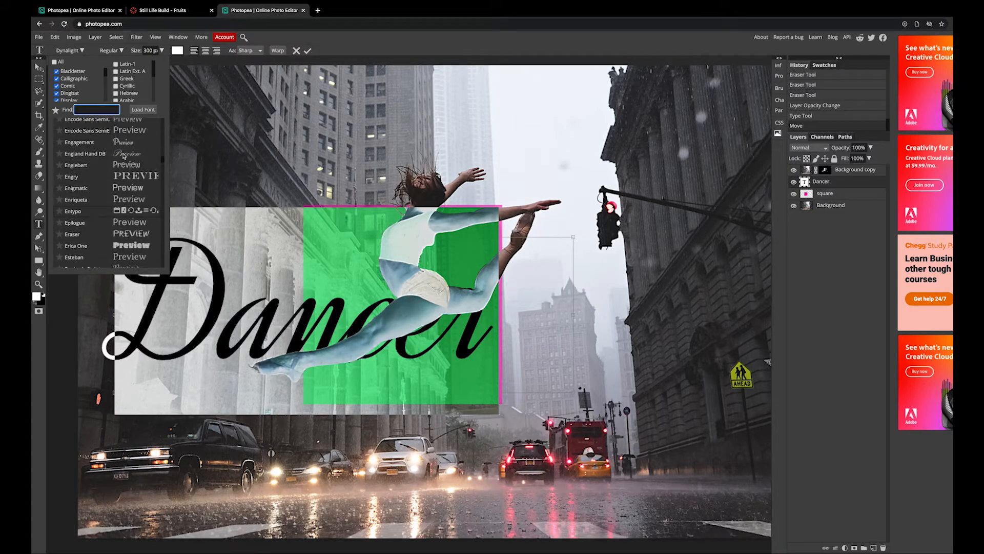
left_click(124, 155)
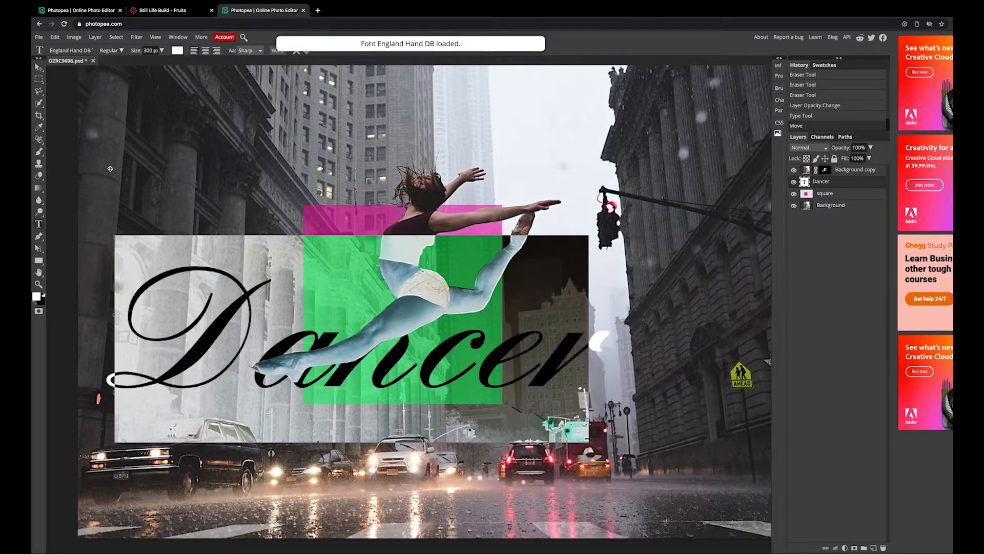
Try the Dancing Script OT font on the "Dancer" text, and change its font to Dancing Script.
left_click(89, 51)
scroll(116, 217, "down", 5)
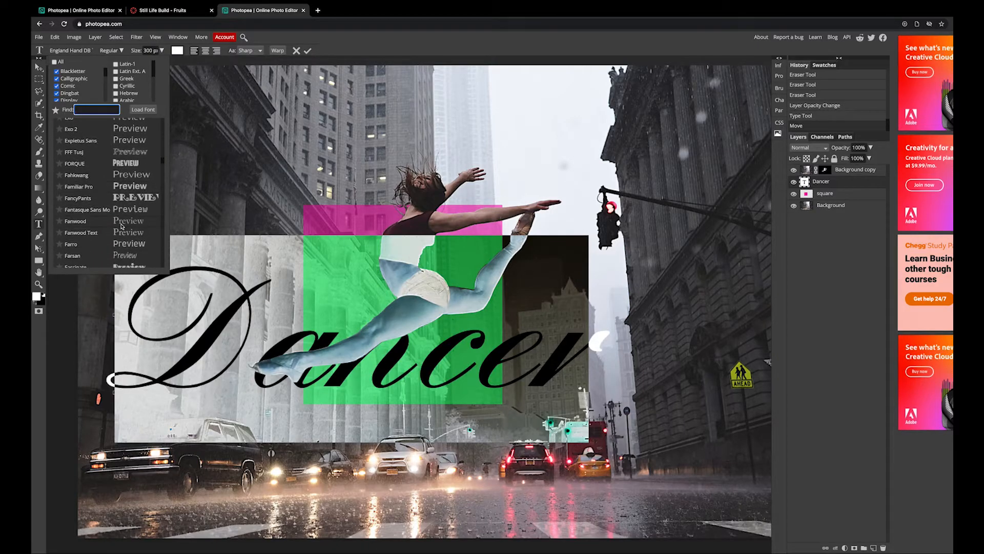
scroll(121, 227, "down", 5)
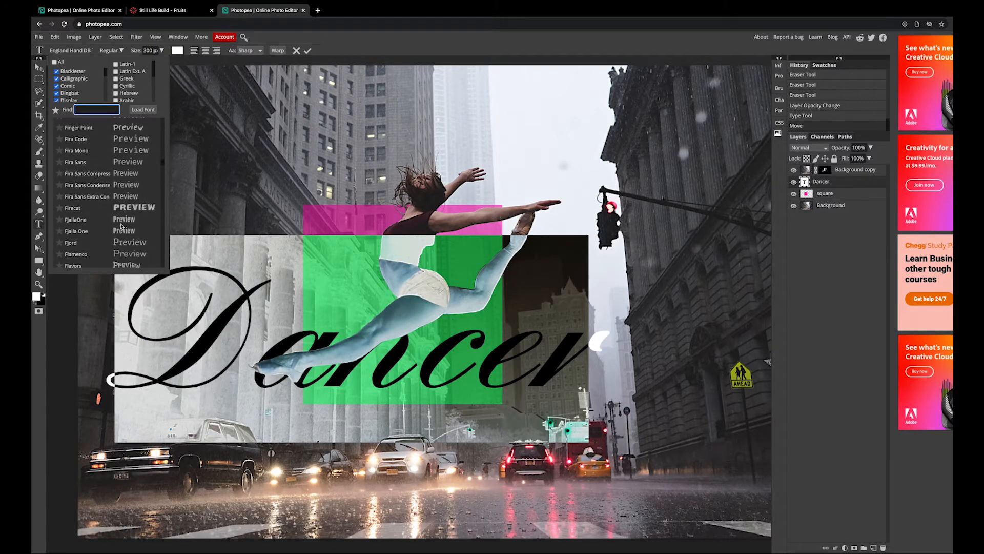
scroll(121, 226, "down", 5)
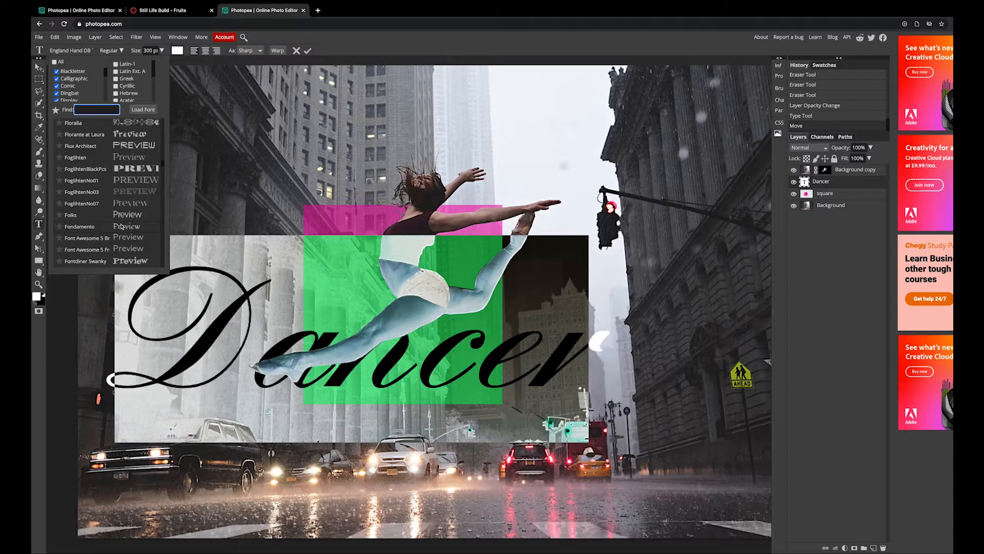
type("a")
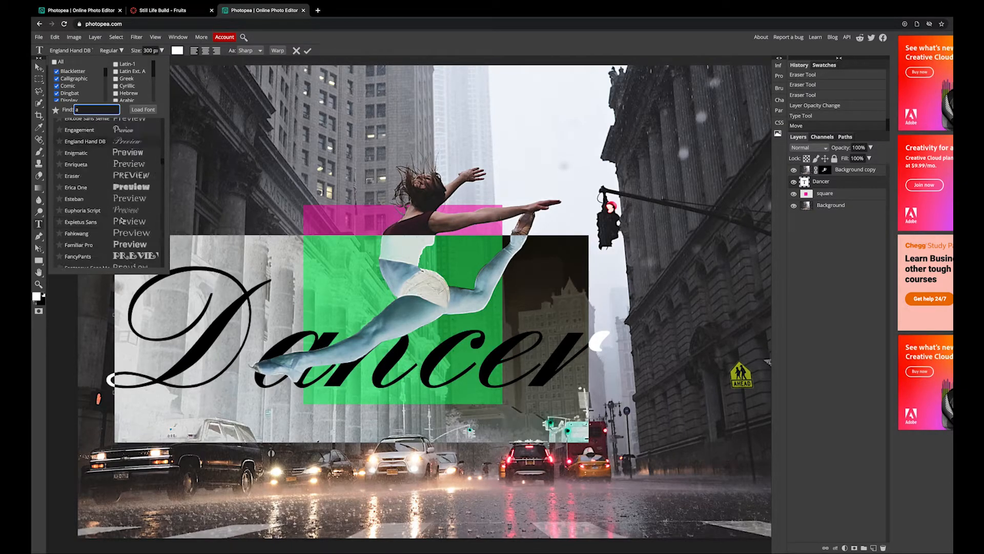
scroll(121, 220, "up", 3)
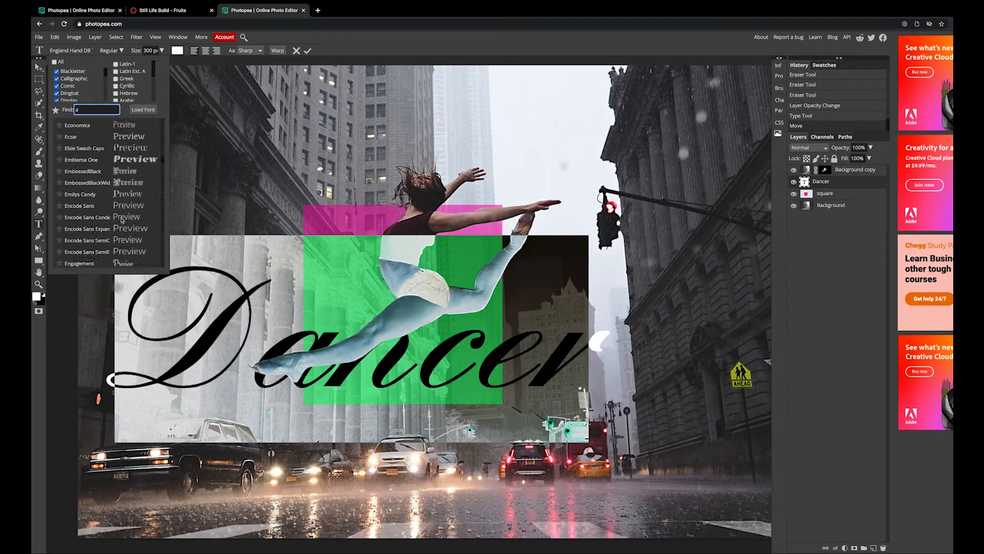
scroll(121, 220, "up", 3)
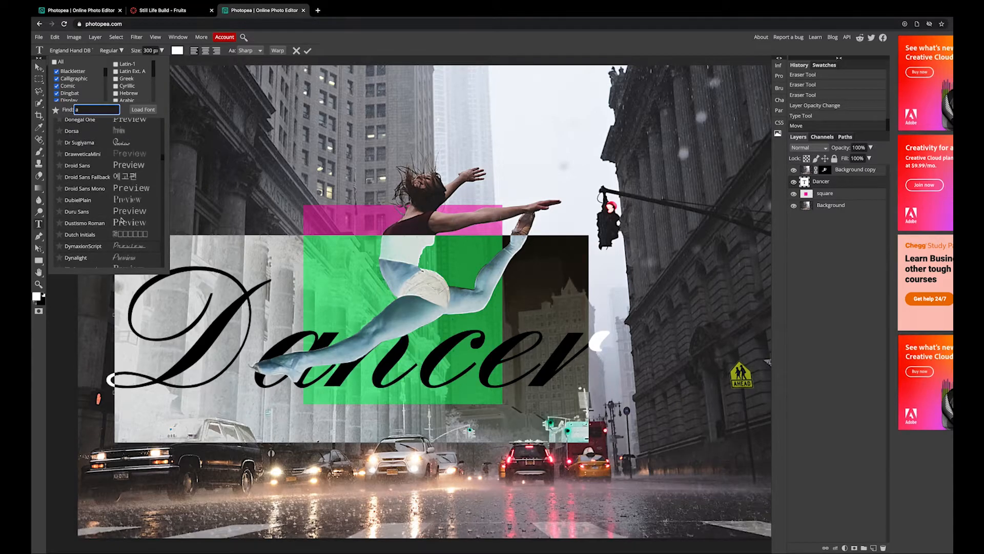
scroll(123, 220, "up", 2)
scroll(131, 221, "up", 2)
scroll(130, 220, "up", 5)
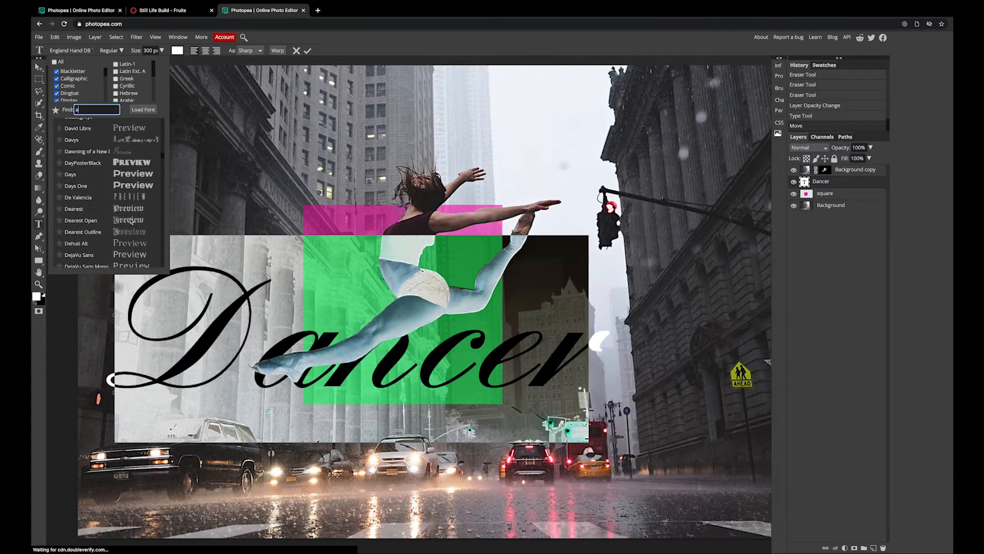
scroll(131, 221, "up", 1)
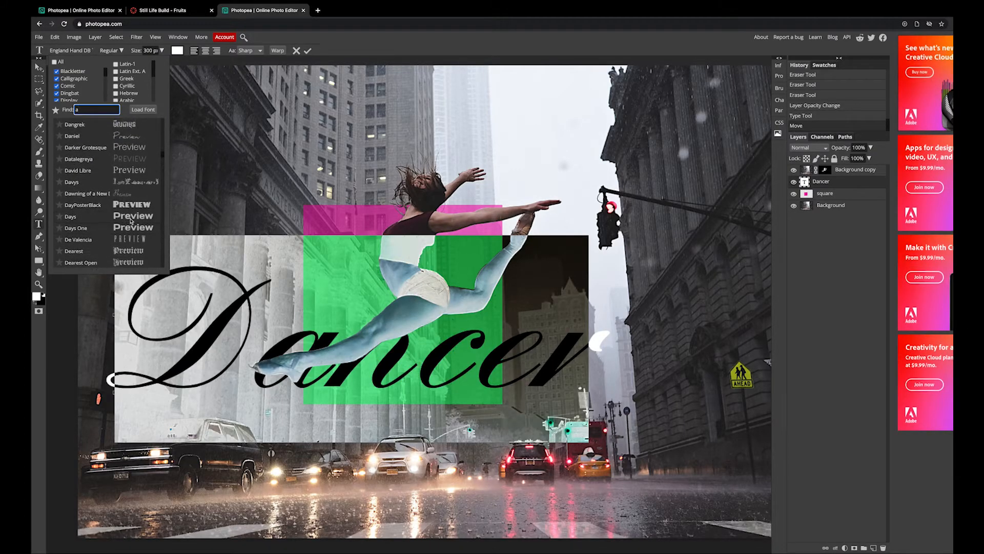
scroll(135, 221, "up", 5)
scroll(138, 221, "up", 1)
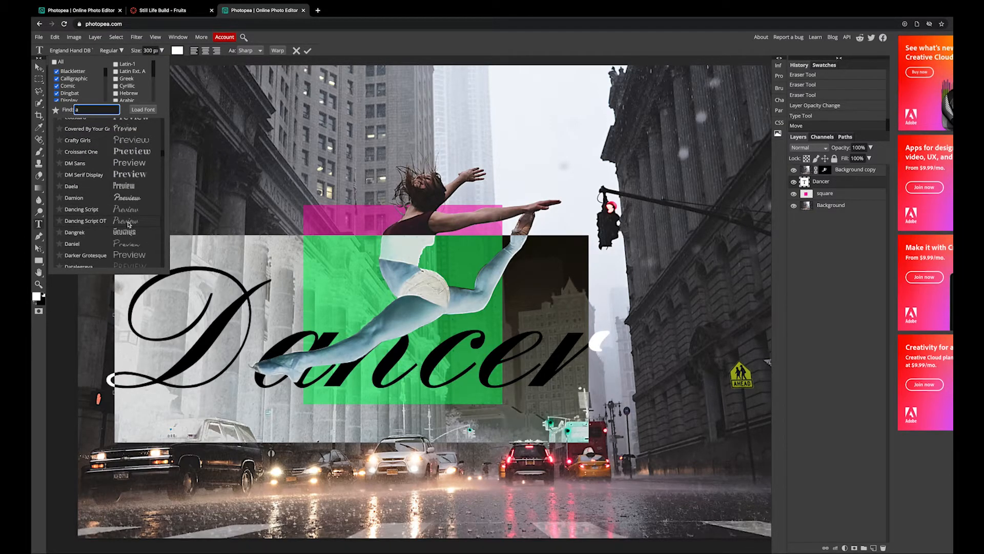
left_click(128, 224)
scroll(111, 73, "down", 1)
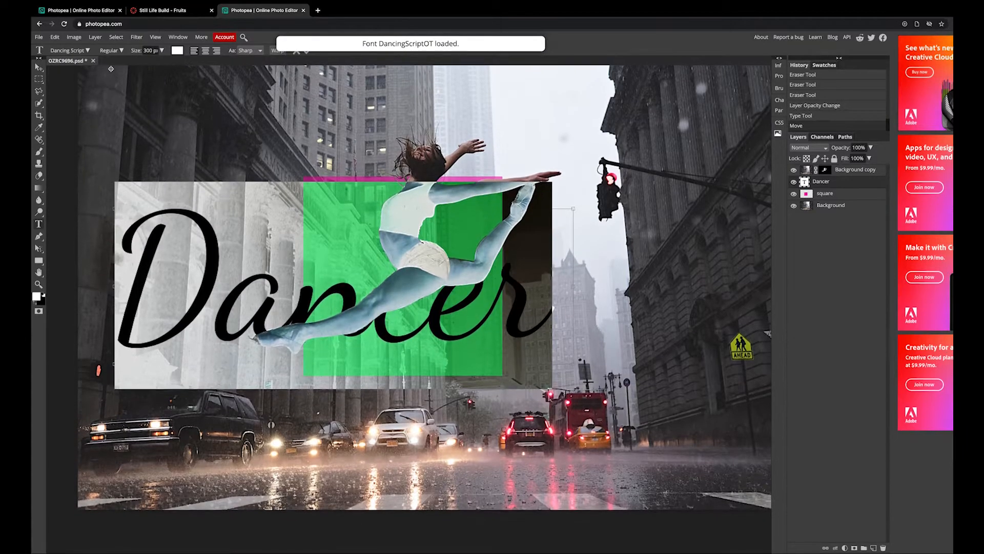
left_click(69, 51)
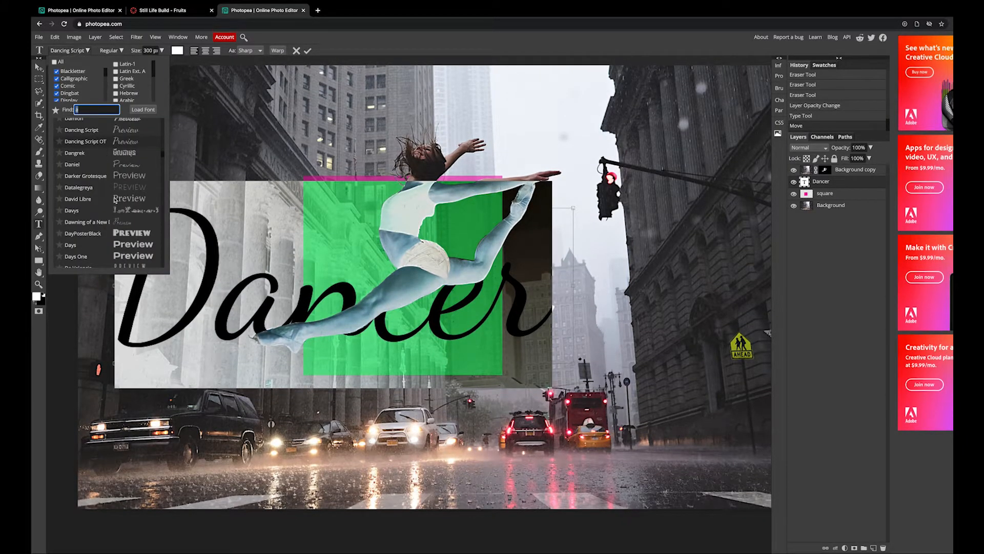
left_click(83, 130)
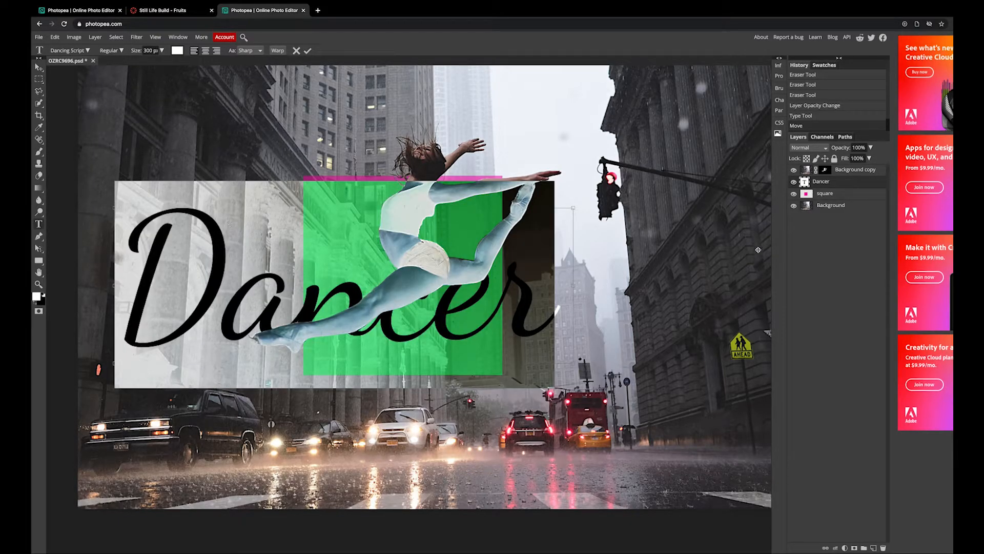
Move the "Dancer" text layer above the Background copy layer and set its font style to Bold.
mouse_move(834, 184)
left_mouse_down()
mouse_move(876, 323)
mouse_move(858, 268)
mouse_move(855, 164)
mouse_move(842, 168)
left_mouse_up()
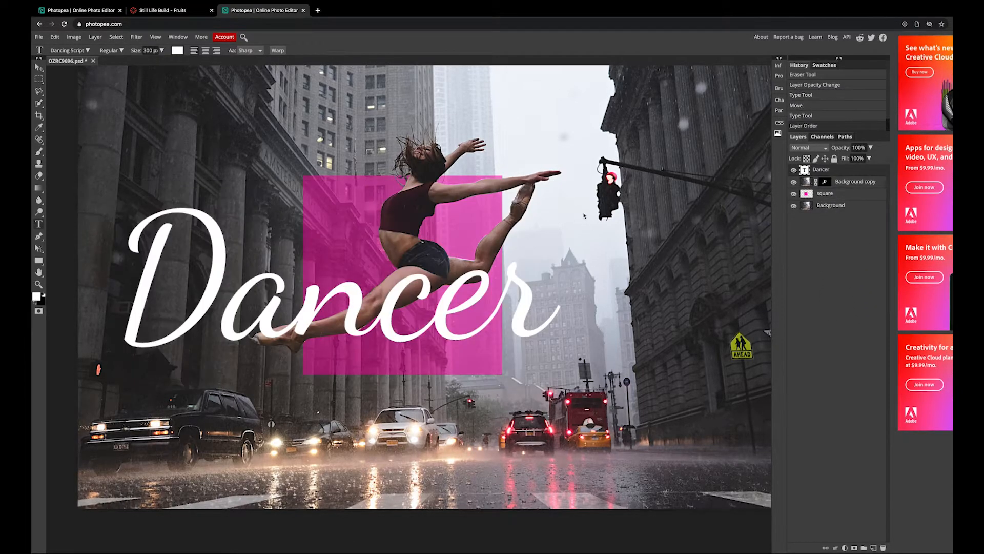
left_click(207, 279)
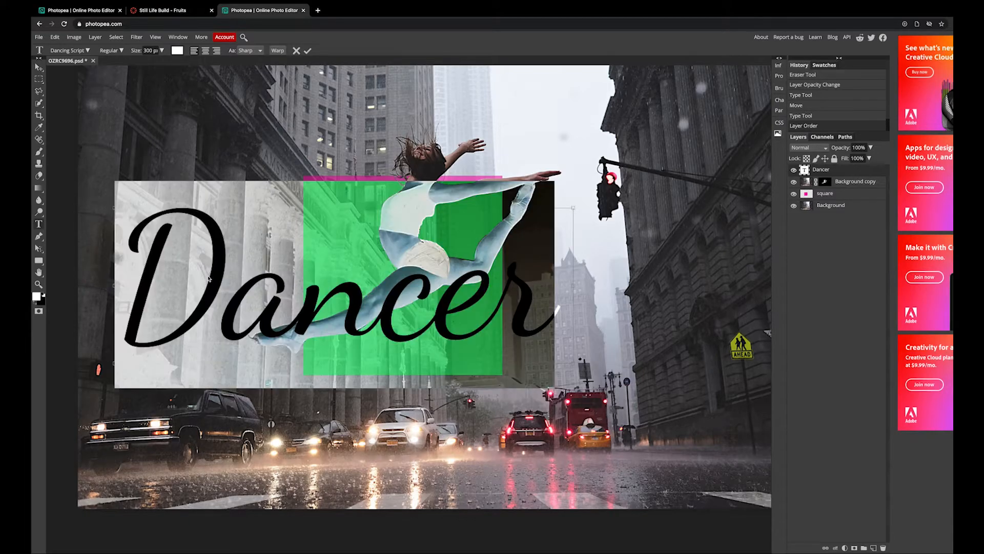
left_click(121, 50)
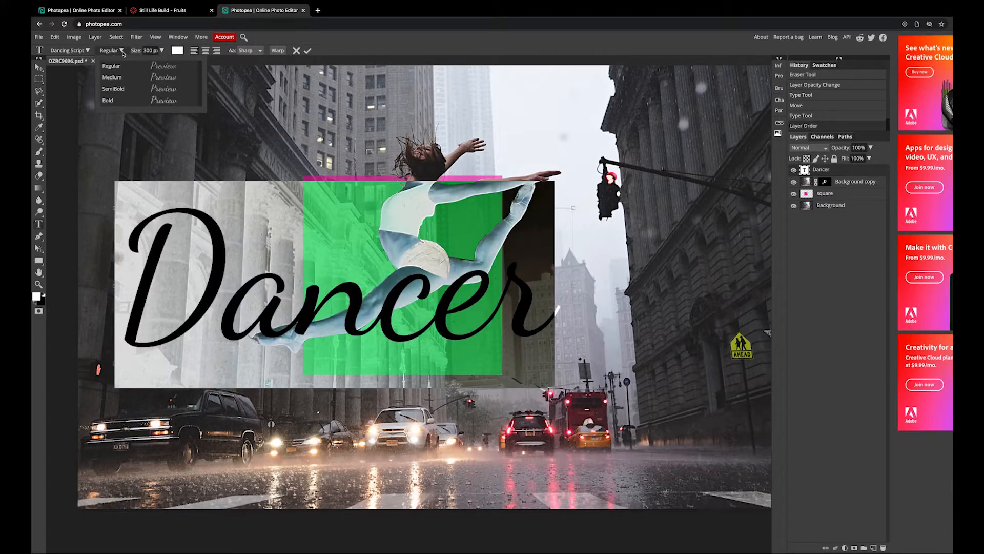
left_click(123, 100)
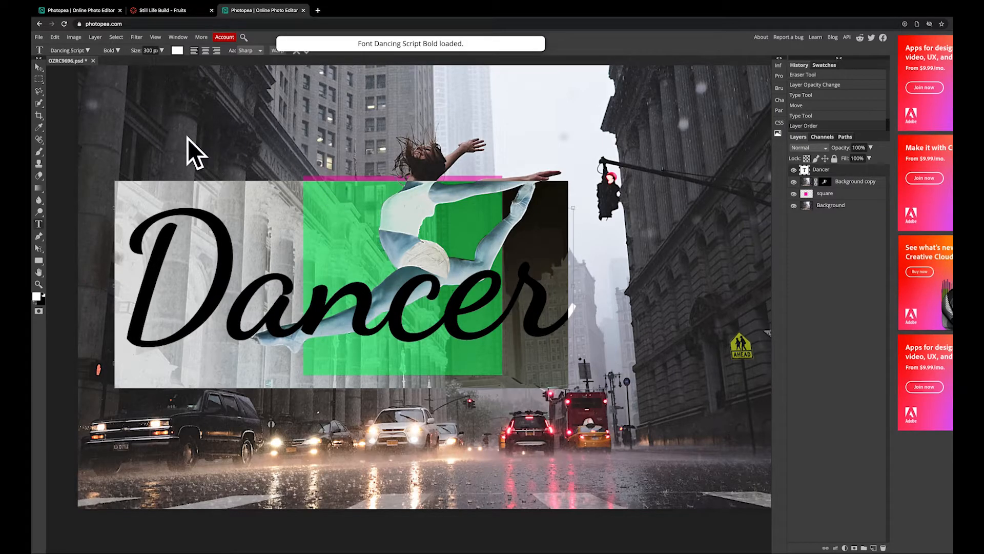
Rotate the "Dancer" text to -9.9° with Free Transform and reposition it so the word slants across the dancer's legs.
left_click(40, 68)
left_click_drag(361, 296, 415, 264)
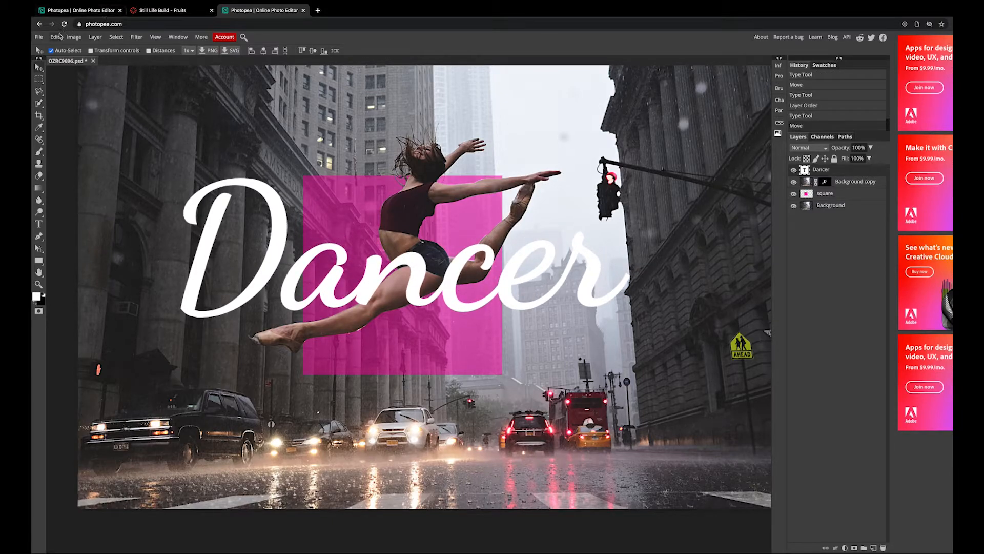
left_click(56, 36)
left_click(77, 214)
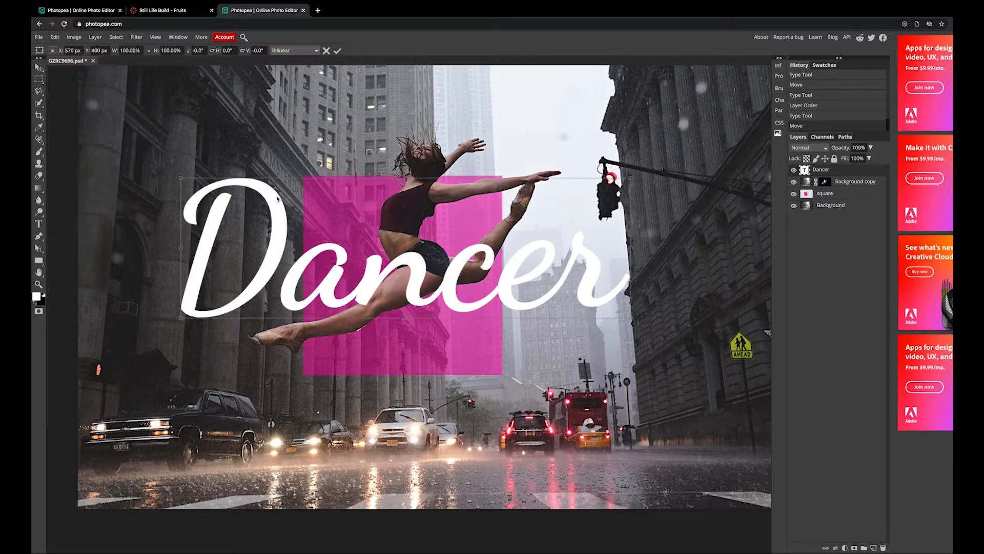
left_click_drag(171, 173, 161, 215)
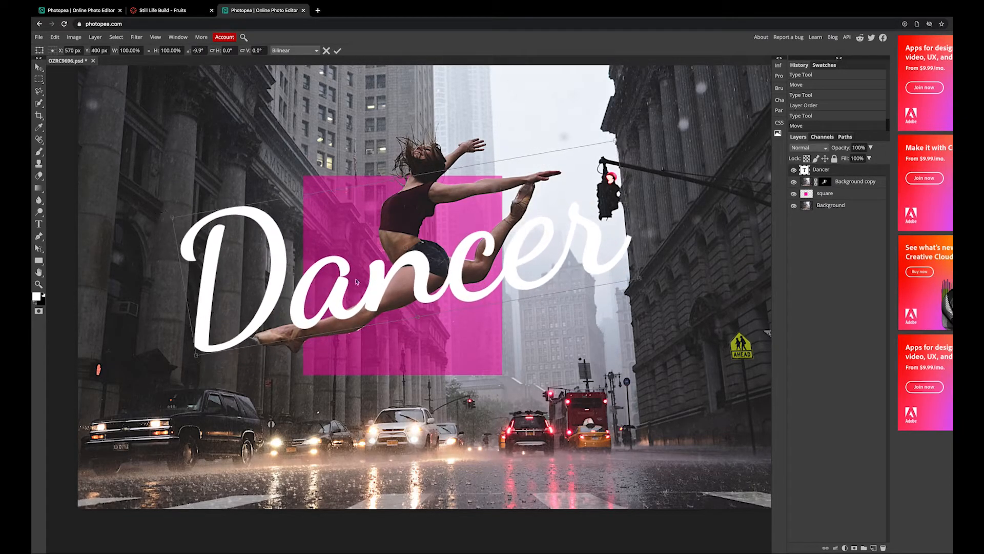
mouse_move(457, 278)
left_mouse_down()
mouse_move(457, 308)
mouse_move(458, 293)
left_mouse_up()
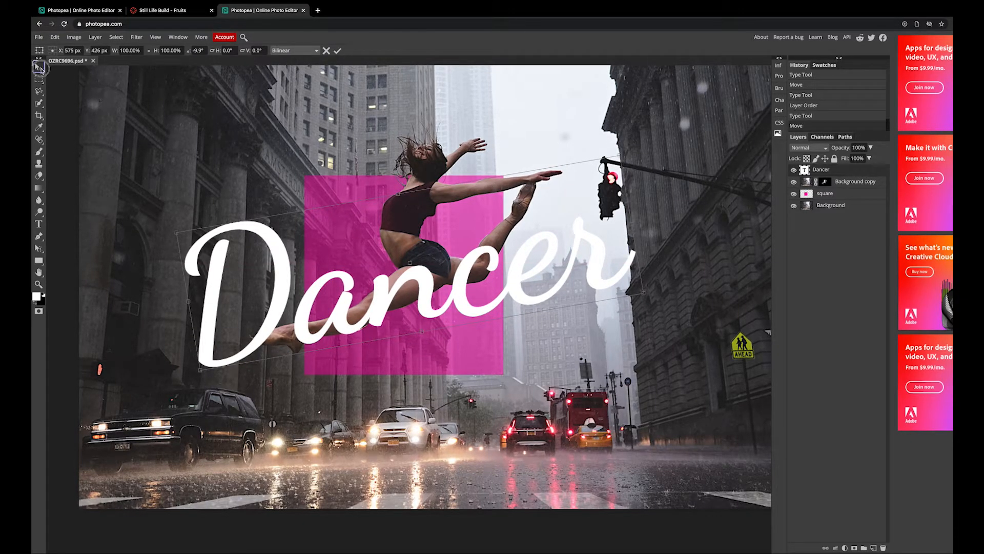
left_click(40, 68)
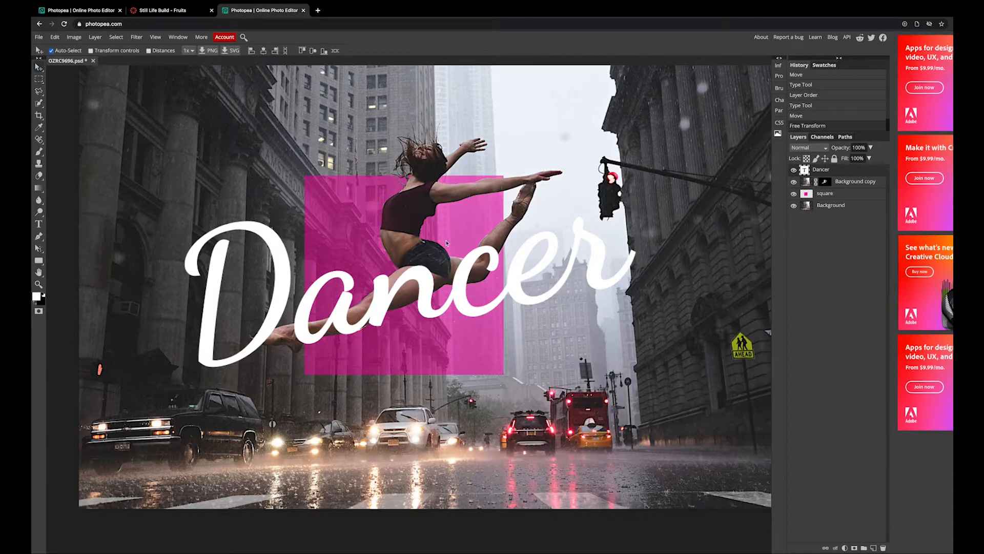
mouse_move(425, 287)
left_mouse_down()
mouse_move(426, 268)
mouse_move(425, 280)
left_mouse_up()
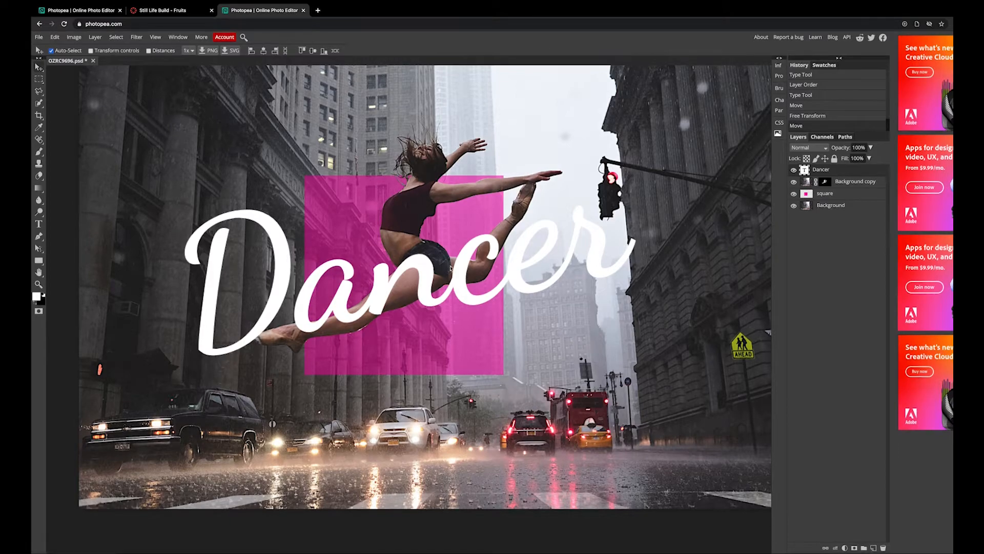
left_click_drag(423, 278, 416, 301)
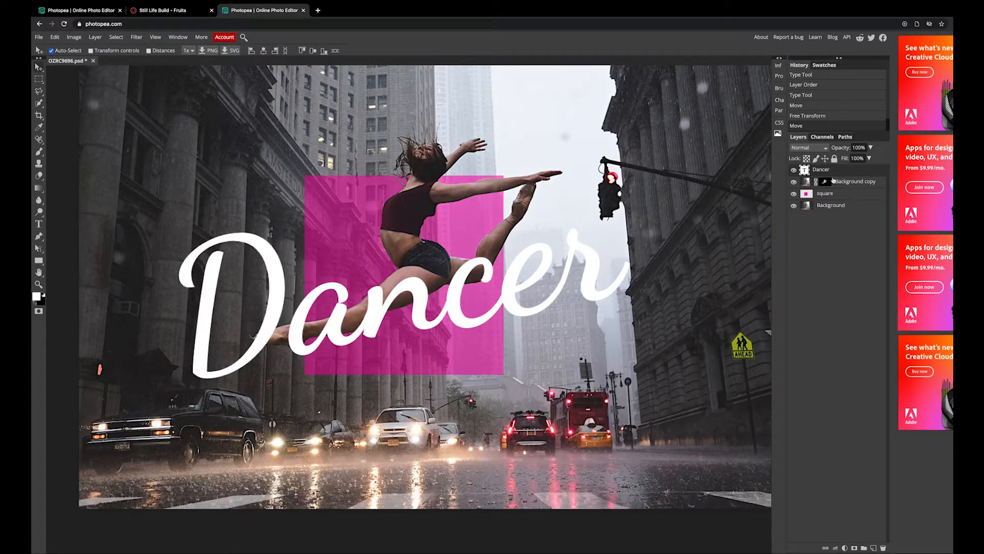
Add a raster mask to the "Dancer" text layer and erase the part of the D covering the dancer's front foot.
left_click(854, 548)
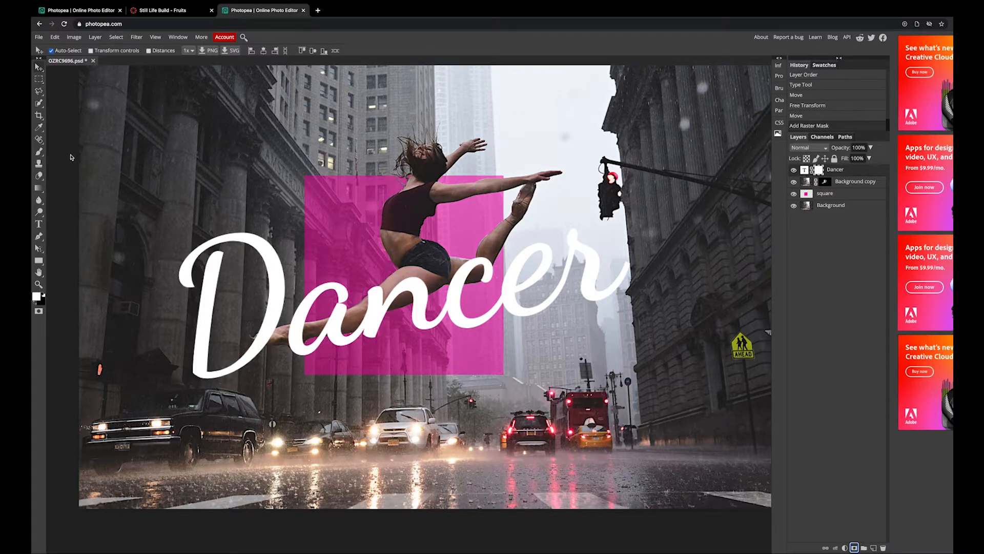
left_click(39, 176)
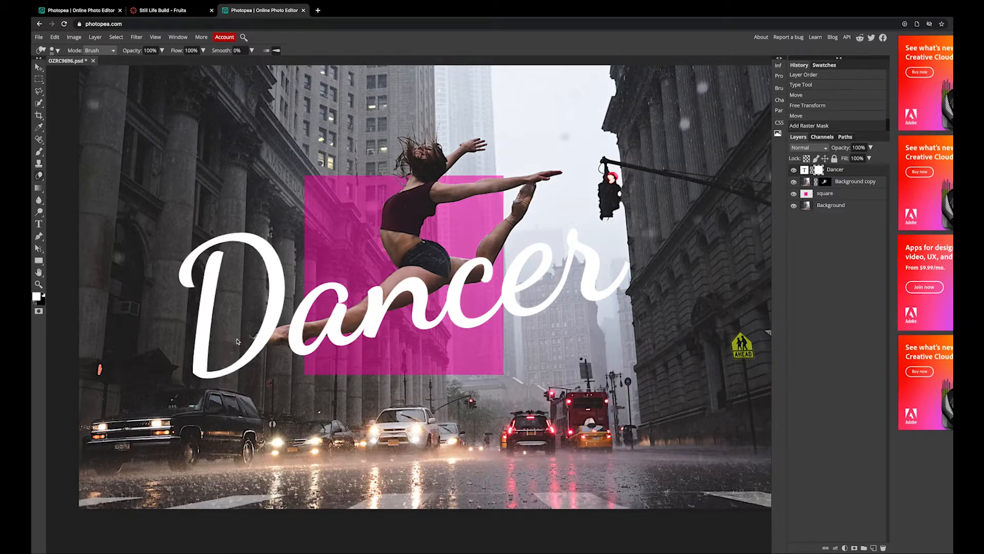
key("bracketleft")
mouse_move(274, 334)
left_mouse_down()
mouse_move(258, 337)
mouse_move(274, 343)
mouse_move(254, 338)
mouse_move(271, 344)
mouse_move(261, 348)
left_mouse_up()
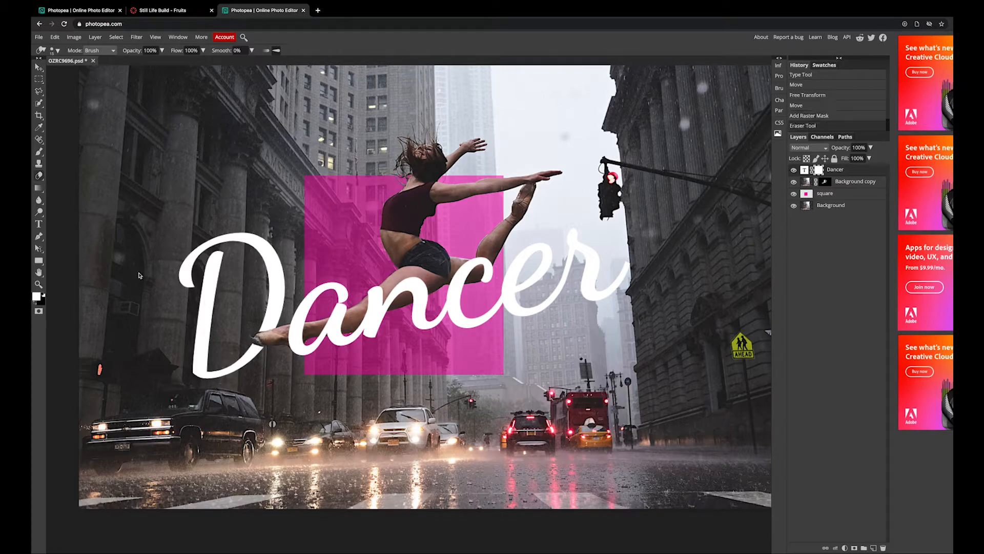
Paint white on the text mask with the Brush to restore the edges of the D around the dancer's toes.
left_click(39, 152)
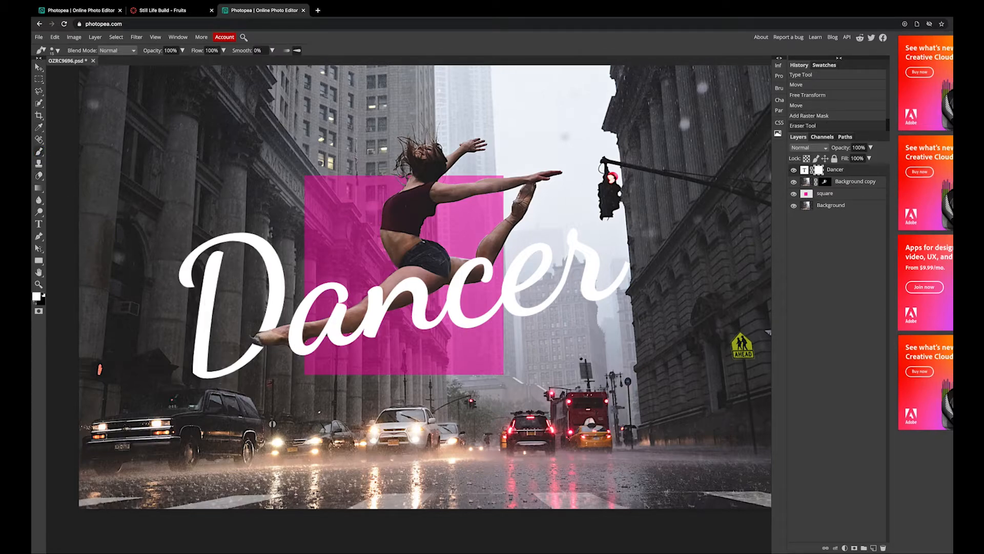
key("bracketright")
left_click_drag(255, 347, 257, 326)
Erase the right side of the letter "a" on the text mask where it crosses the dancer's front leg.
left_click(38, 176)
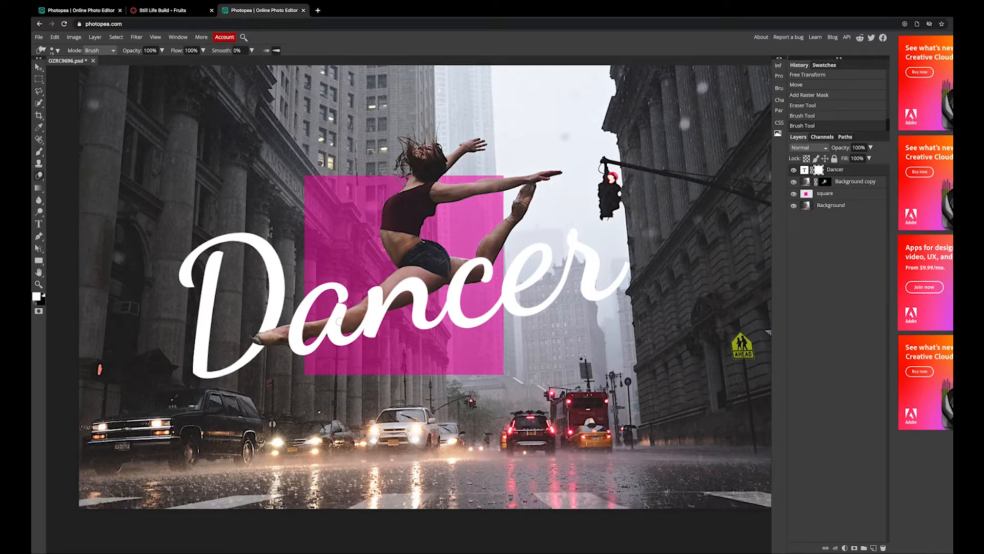
left_click_drag(334, 320, 341, 316)
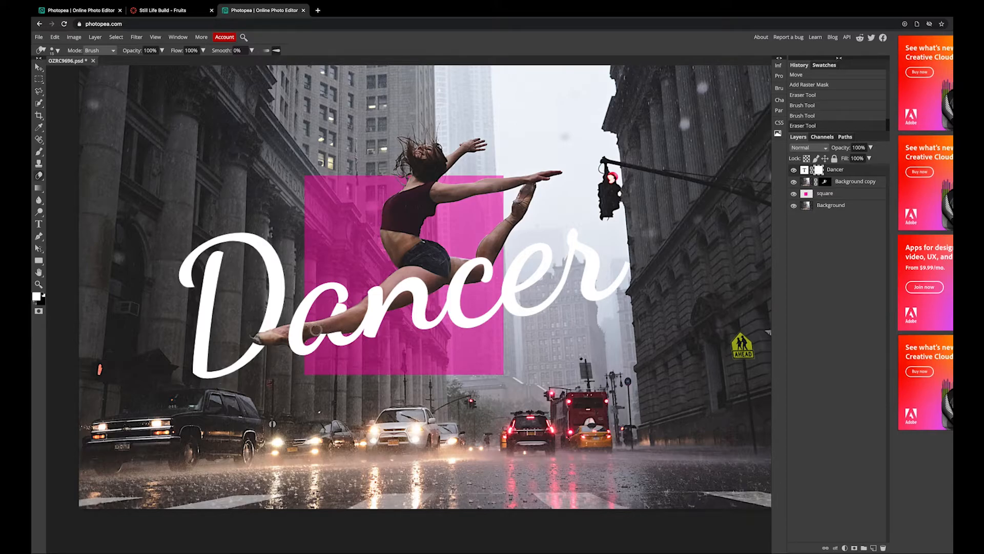
left_click(348, 327)
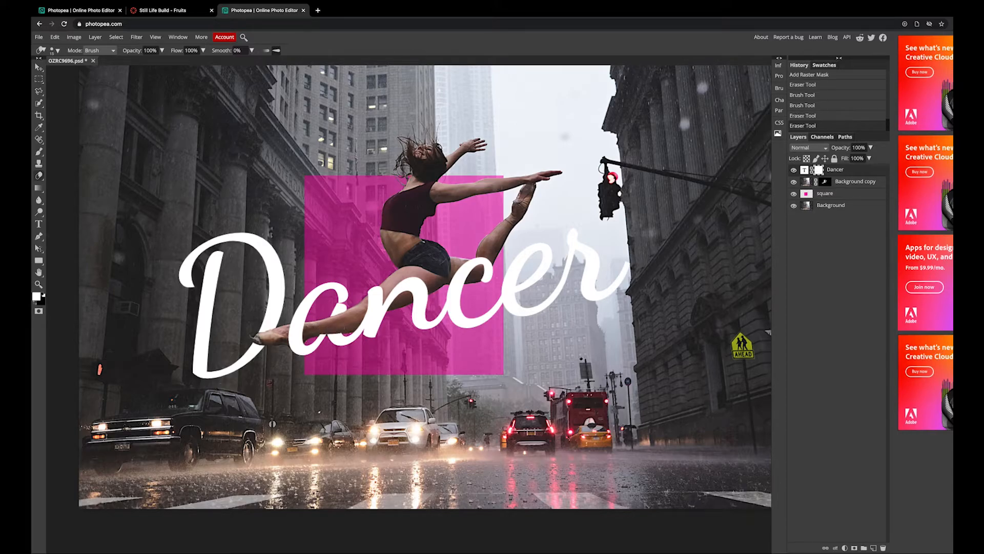
left_click(332, 332)
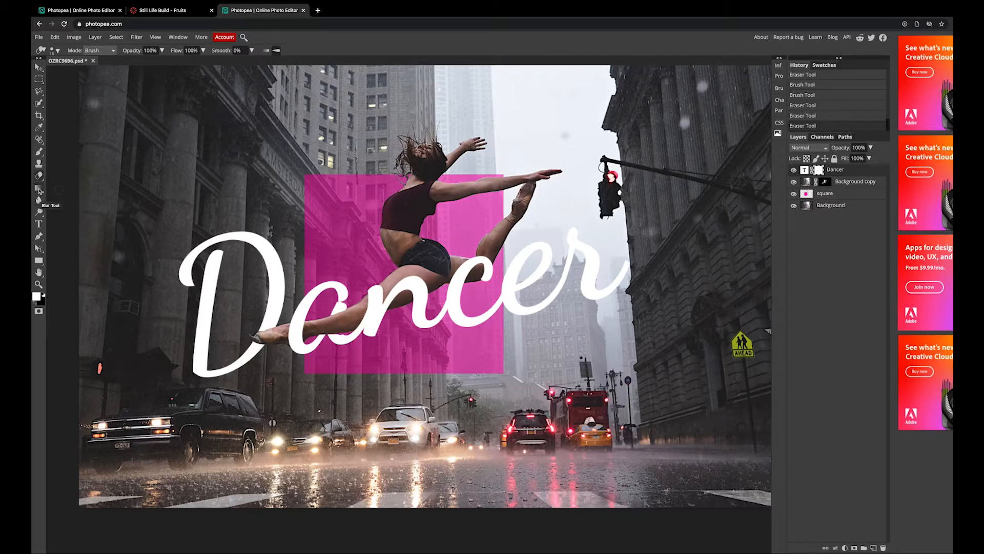
Restore the lower part of the letter "a" beneath the leg by painting white on the mask, undoing the first brush stroke.
left_click(39, 162)
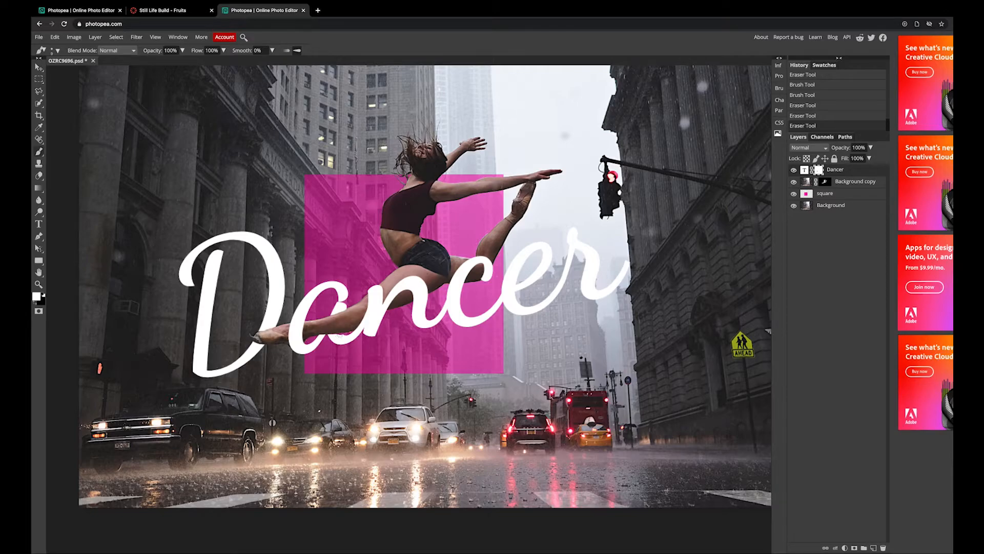
left_click(338, 335)
key("ctrl+z")
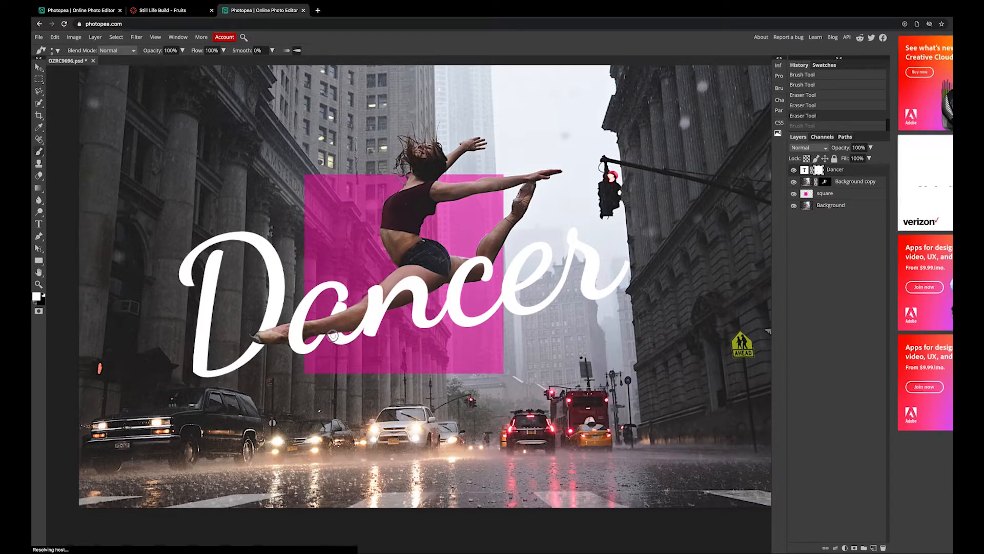
left_click_drag(330, 337, 320, 338)
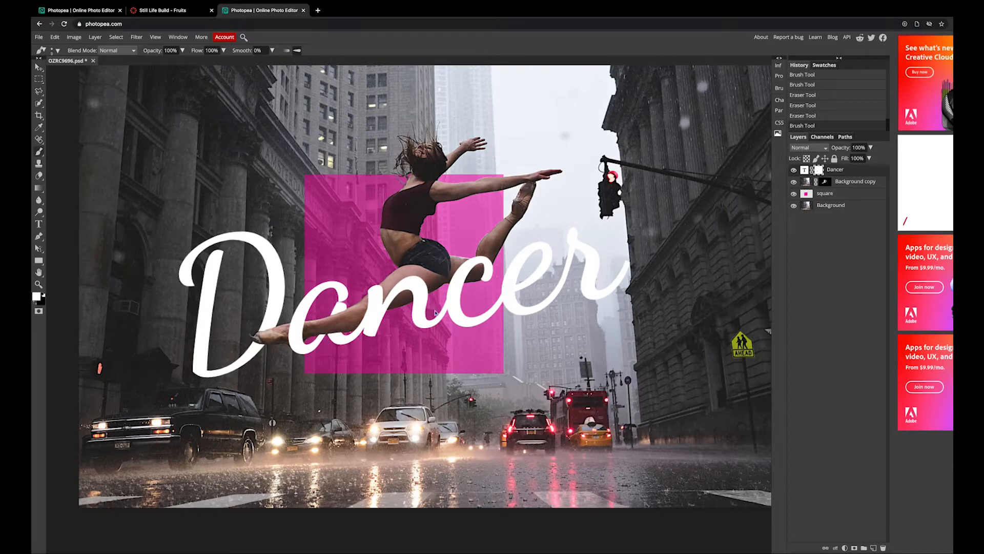
scroll(435, 312, "up", 2)
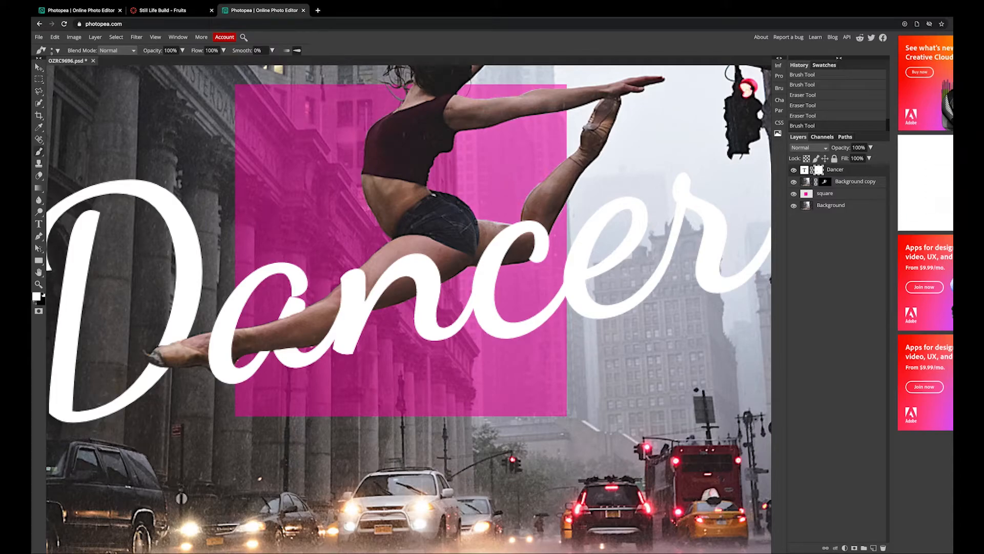
Erase the text mask along the lower edge of the dancer's front leg inside the letter "a".
key("e")
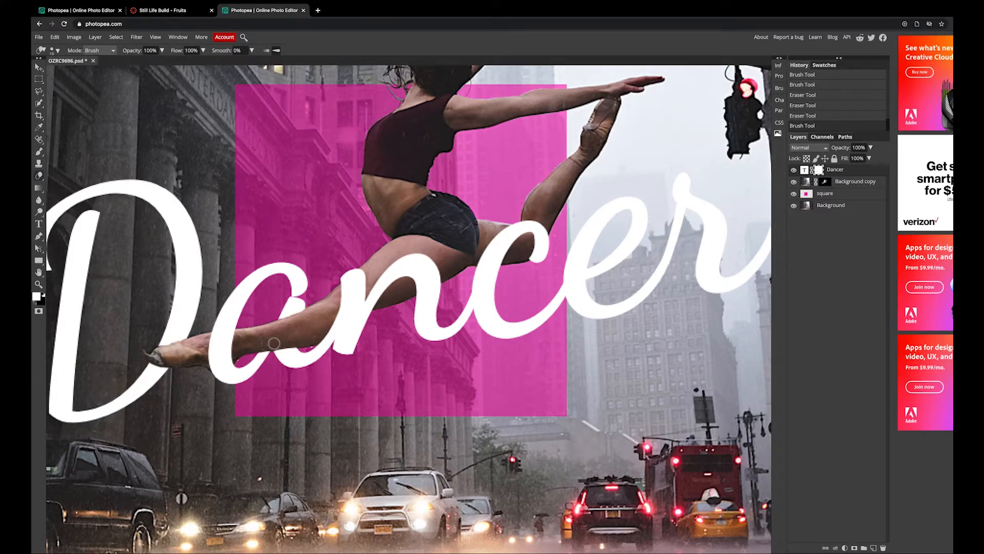
left_click_drag(281, 343, 307, 340)
scroll(360, 255, "down", 1)
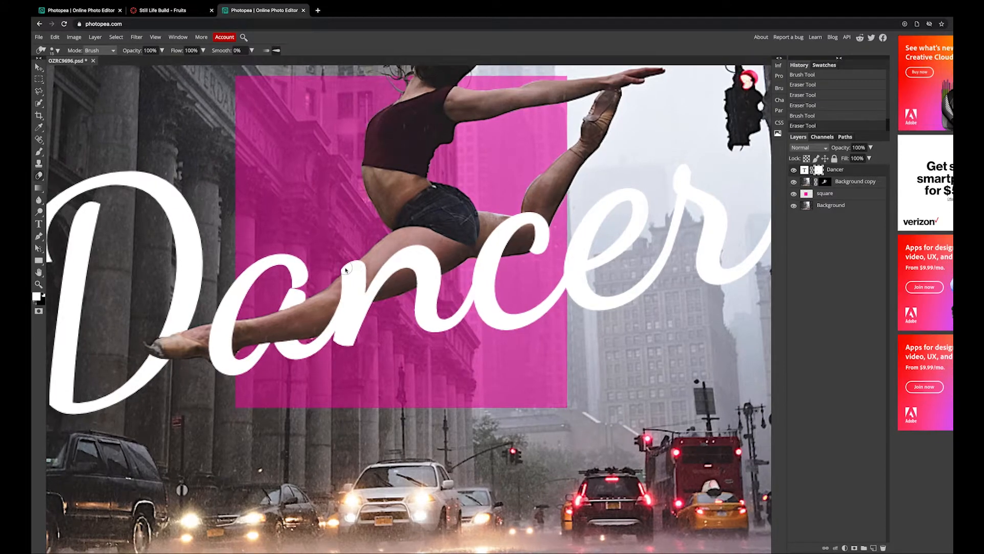
scroll(359, 270, "down", 1)
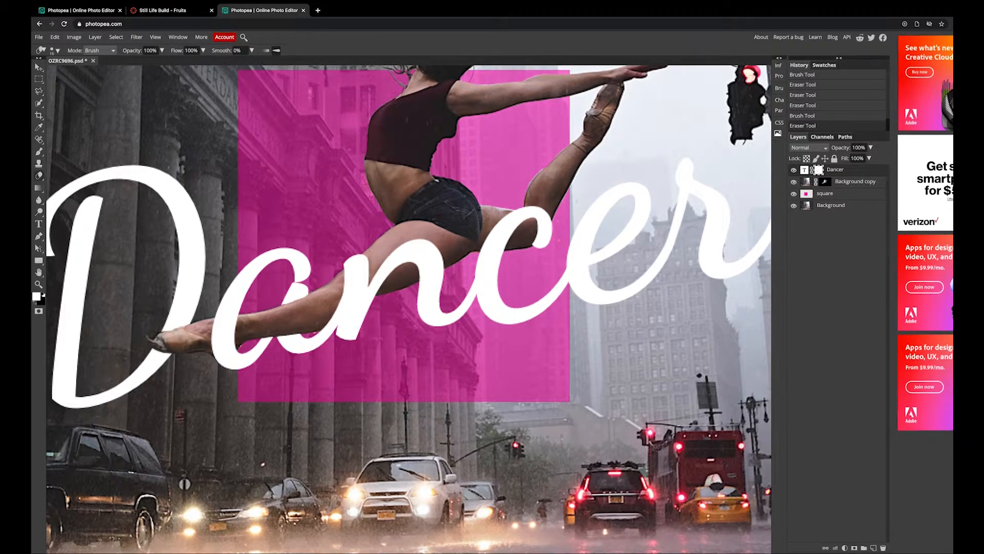
Erase the top curve of the letter "c" on the text mask where it crosses the dancer's bent back knee, redoing the last stroke.
left_click(530, 240)
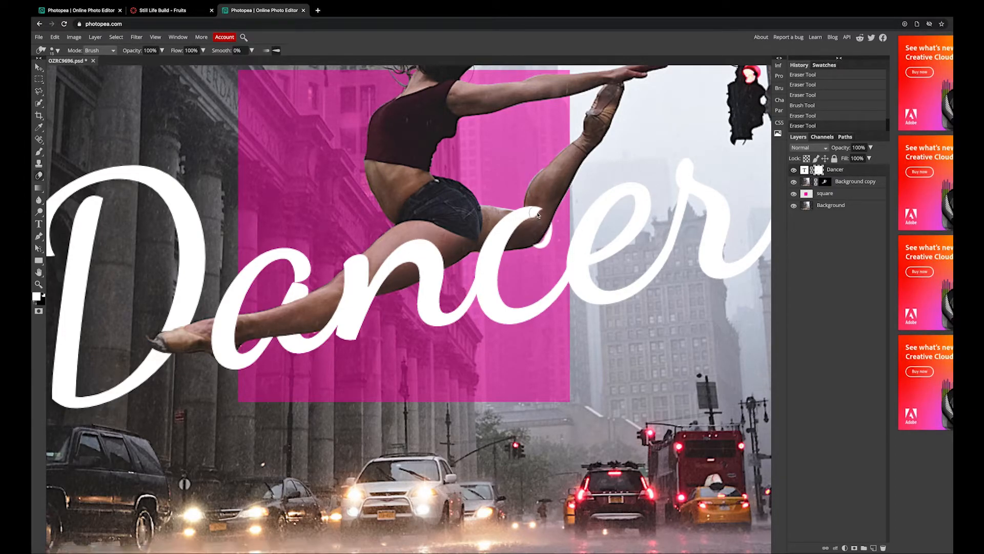
left_click(530, 217)
left_click_drag(525, 222, 504, 263)
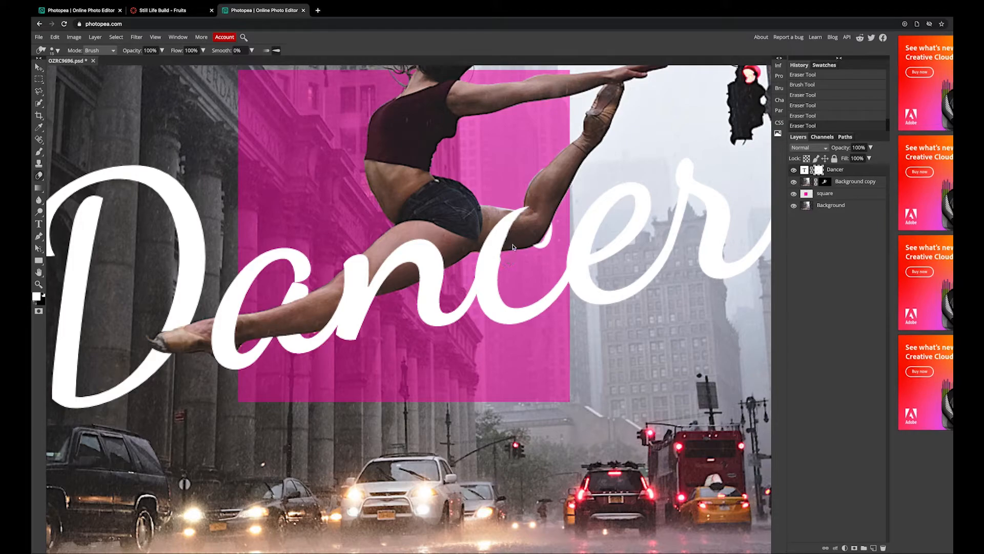
key("ctrl+z")
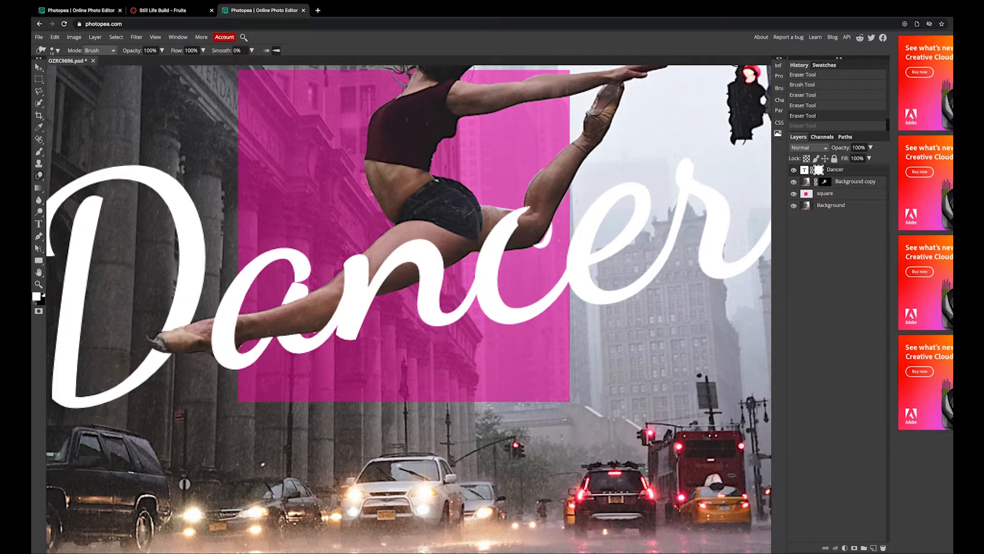
left_click_drag(532, 208, 507, 263)
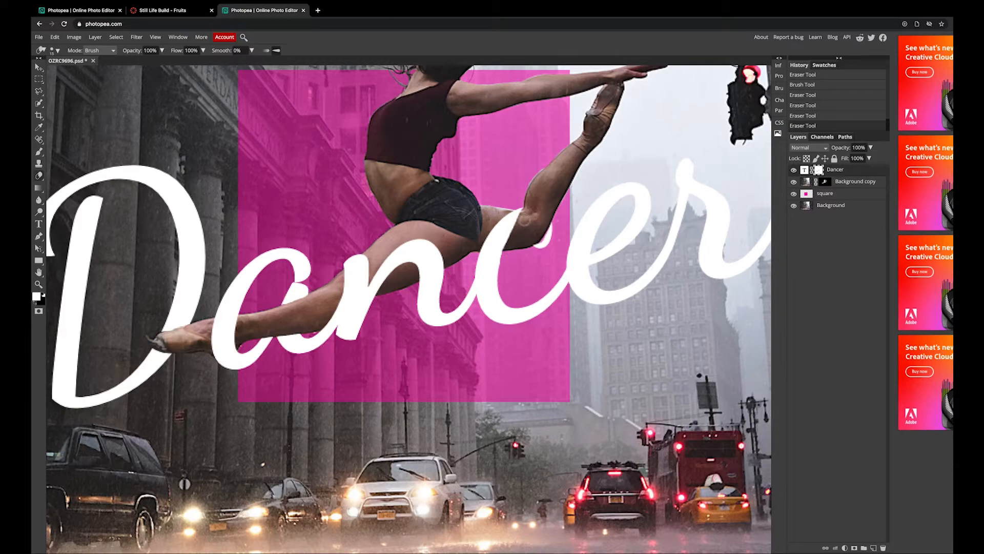
left_click(511, 248)
Paint white on the text mask with the Brush to restore the tip of the "c" just below the back knee.
left_click(38, 163)
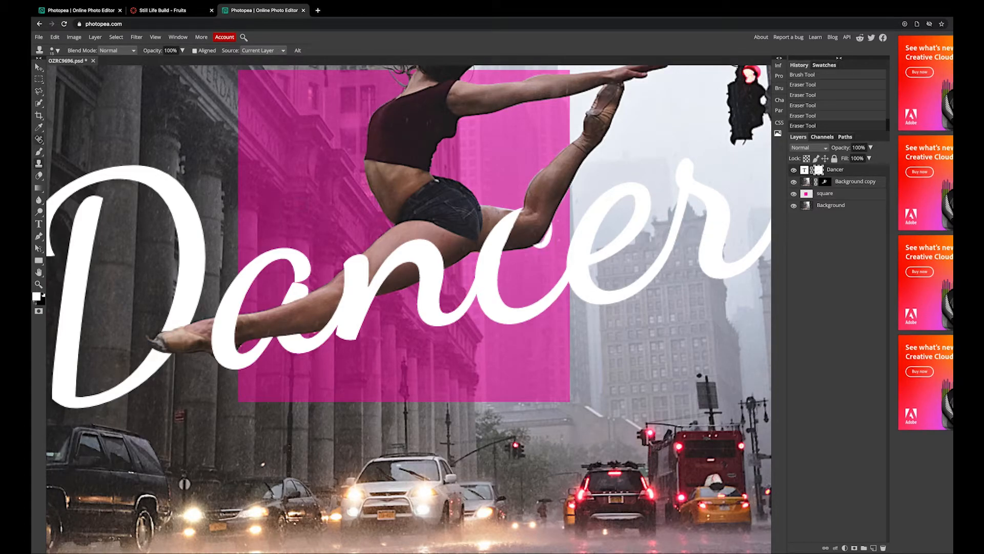
left_click(38, 152)
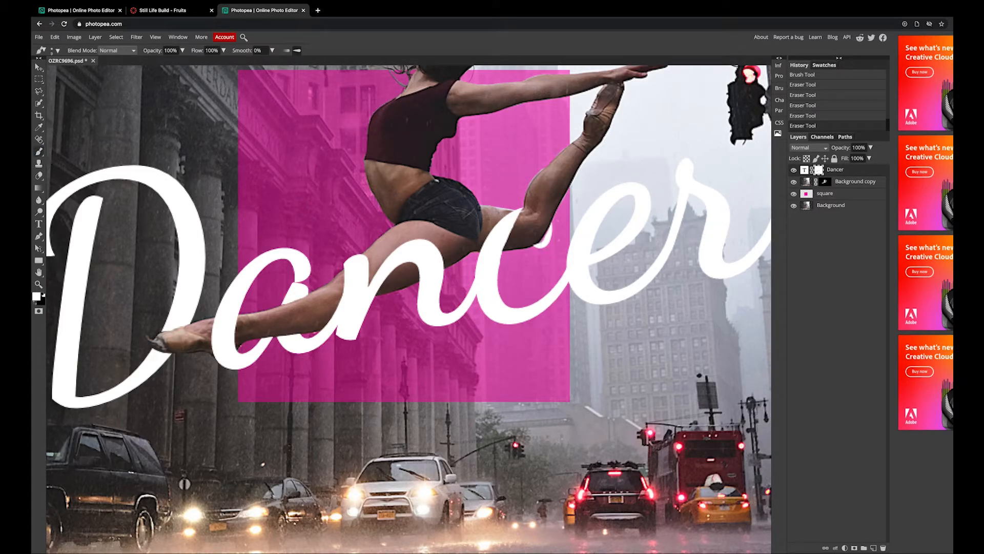
left_click(540, 247)
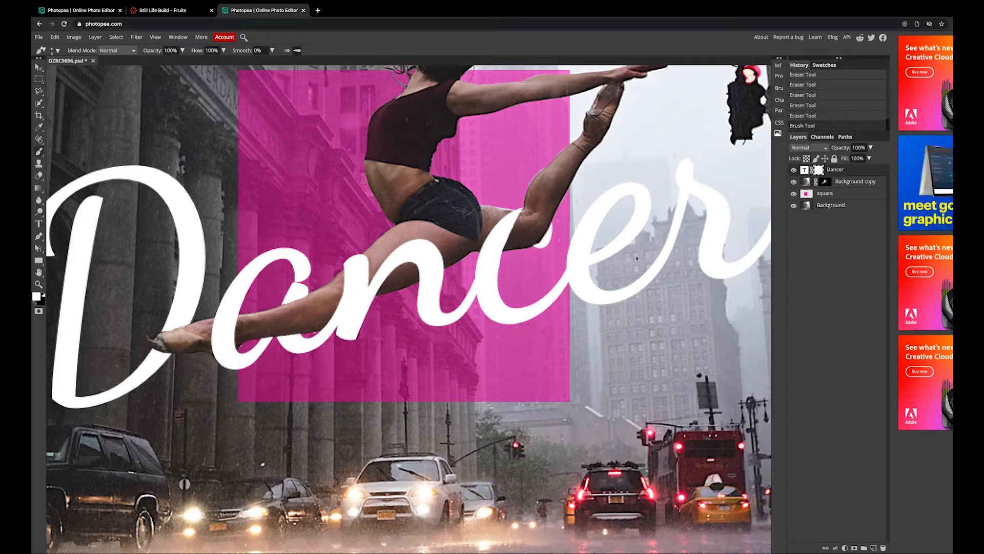
Erase the remaining bits of the letter "c" on the text mask over the dancer's back knee and thigh.
key("ctrl+0")
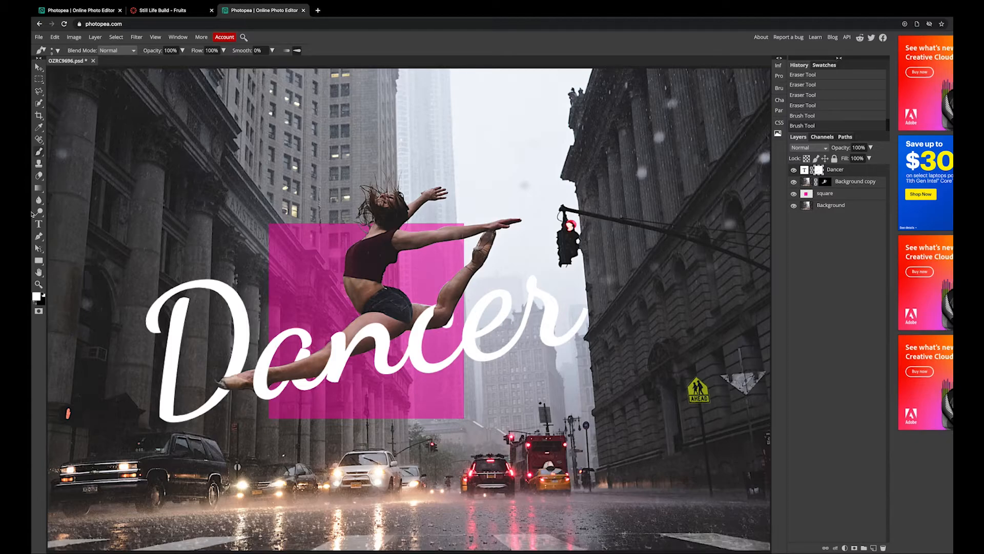
left_click(39, 175)
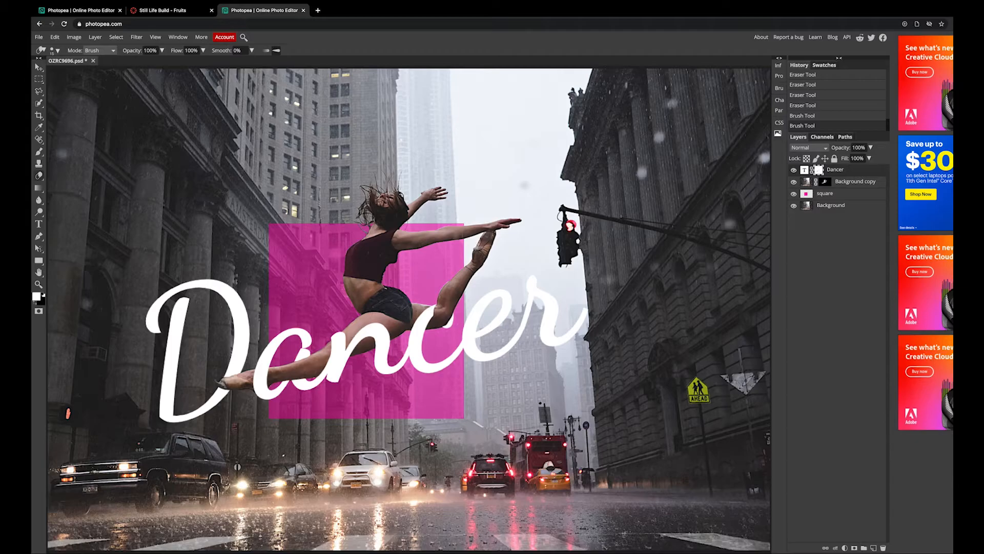
left_click(438, 317)
left_click(434, 323)
left_click(439, 312)
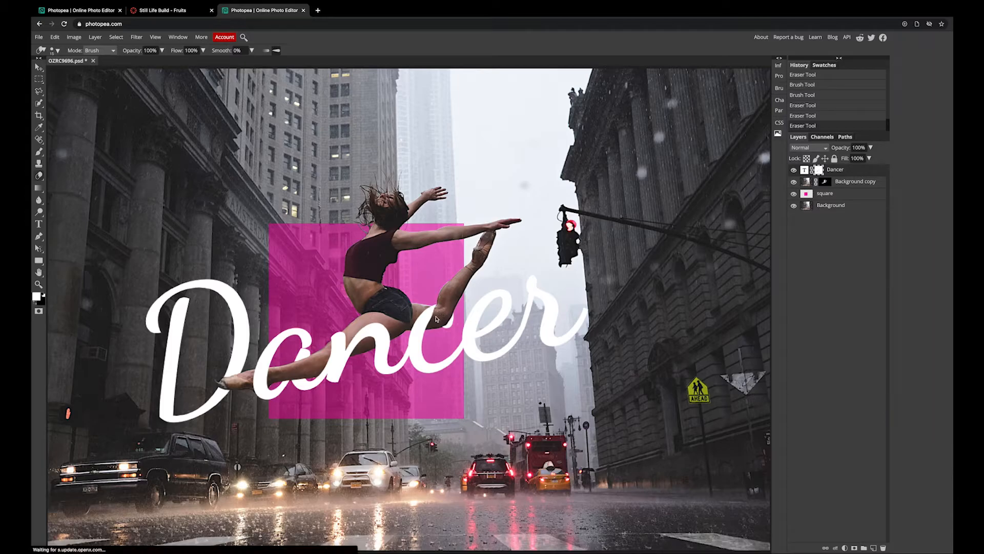
left_click(433, 325)
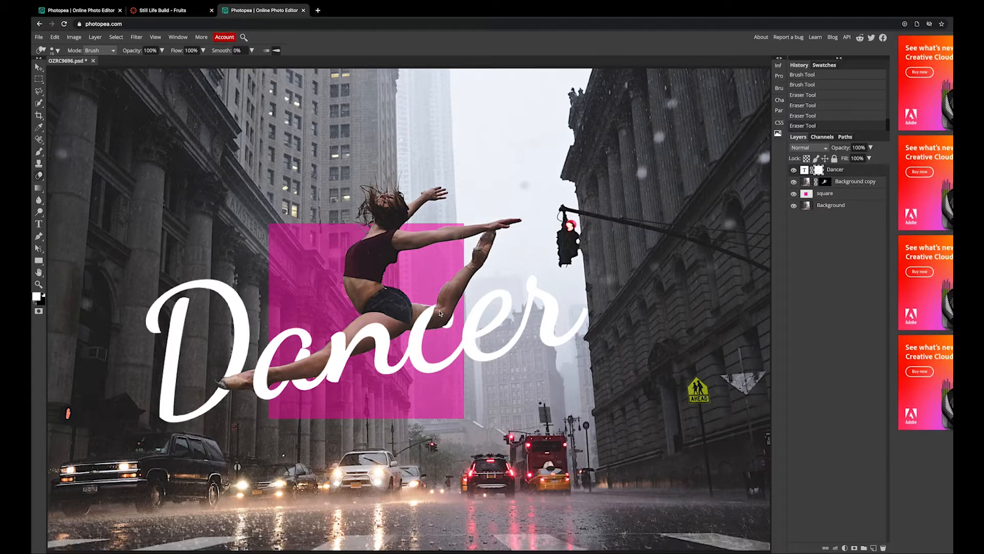
left_click_drag(439, 311, 437, 319)
left_click(434, 325)
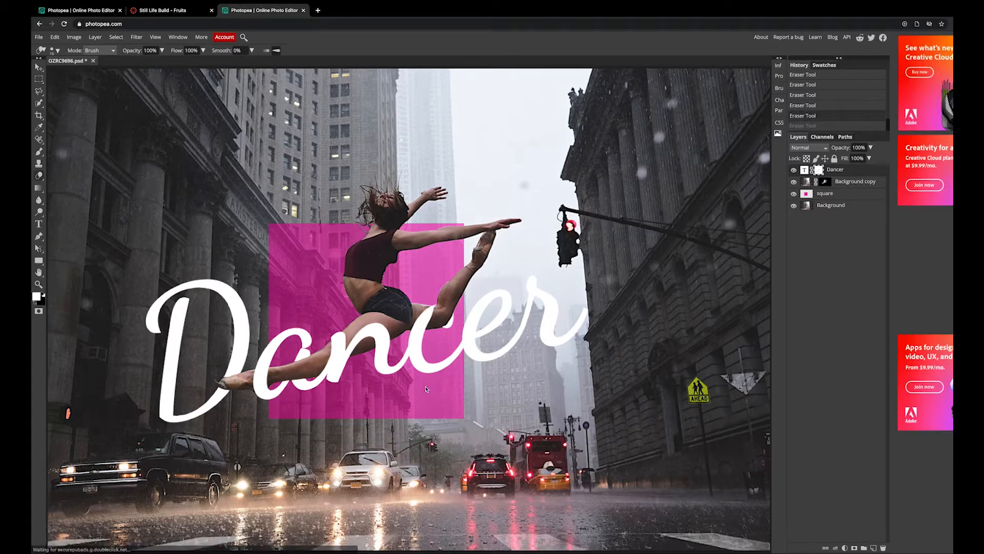
Undo all mask edits and the raster mask on the "Dancer" text, and move the text slightly up.
key("ctrl+z")
key("ctrl+z")
key("ctrl+z")
key("ctrl+z")
key("ctrl+z")
key("ctrl+z")
key("ctrl+z")
key("ctrl+z")
key("ctrl+z")
key("ctrl+z")
key("ctrl+z")
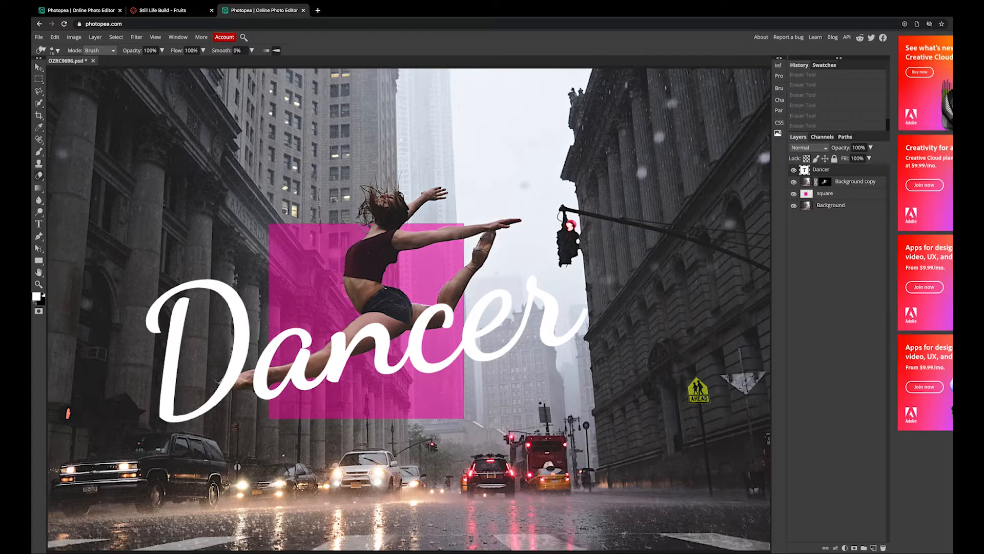
left_click(38, 67)
mouse_move(369, 343)
left_mouse_down()
mouse_move(365, 320)
mouse_move(376, 331)
left_mouse_up()
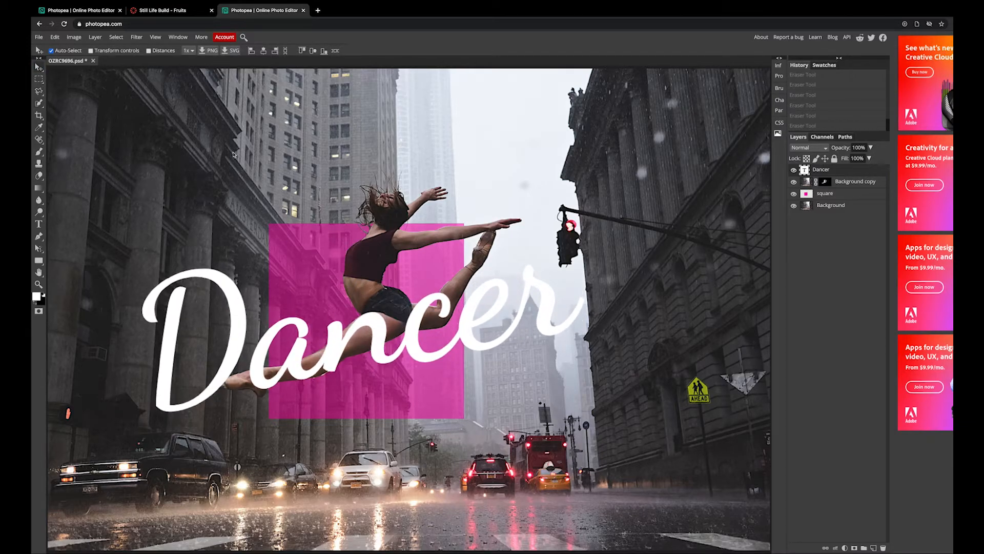
Rotate the "Dancer" text by -12.5° with Free Transform and shift it up and to the right along the legs.
left_click(55, 37)
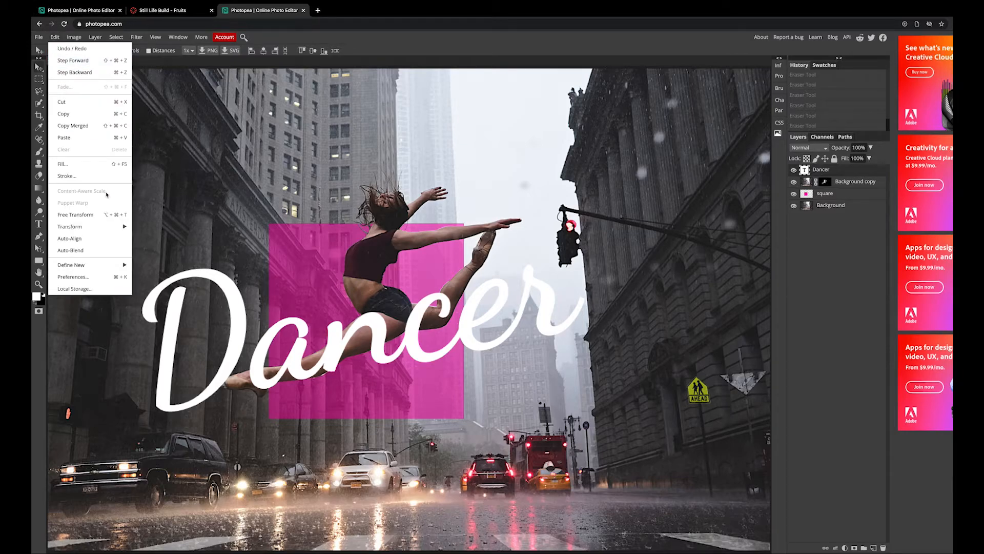
left_click(82, 214)
left_click_drag(599, 257, 579, 206)
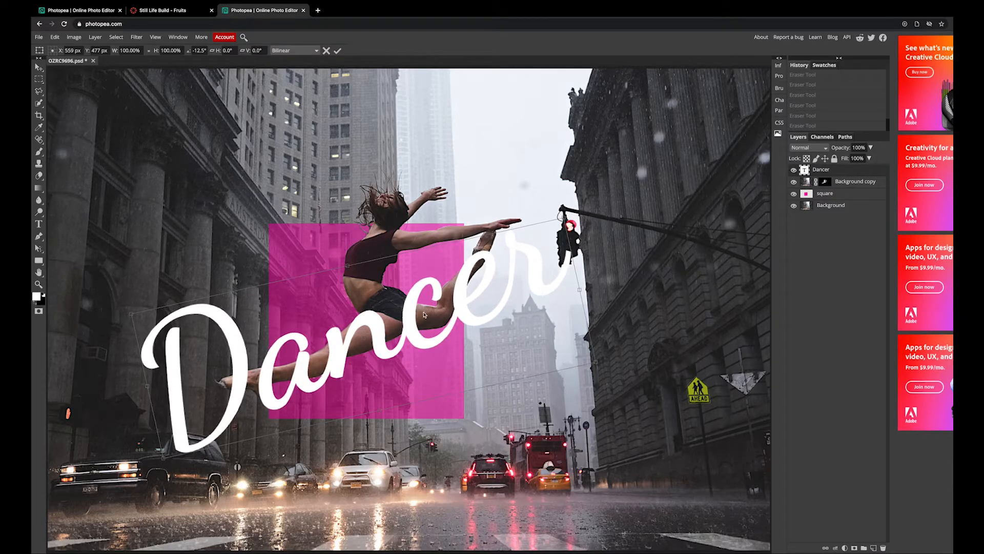
left_click_drag(411, 318, 422, 300)
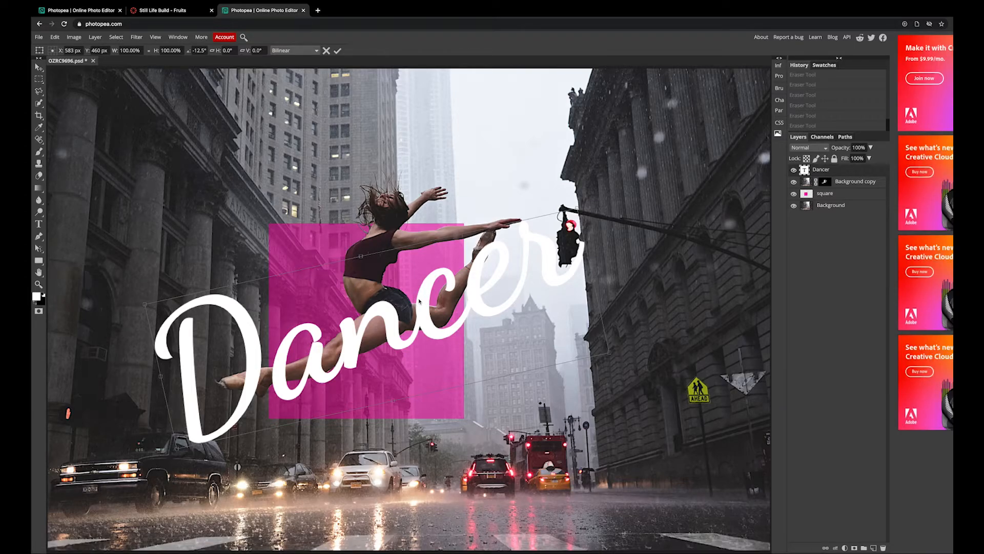
key("Return")
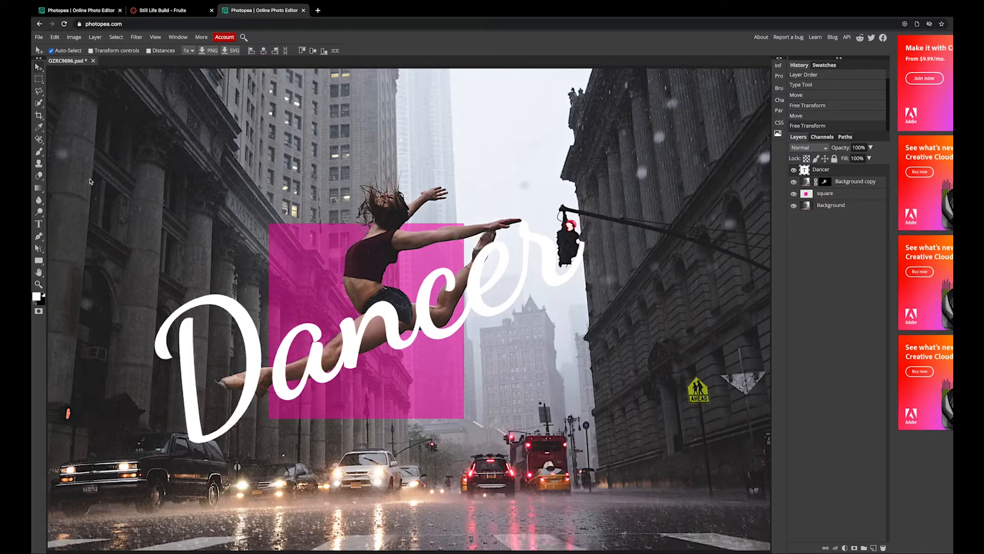
Add a raster mask to the rotated "Dancer" text and erase the part of the D crossing the dancer's front foot.
left_click(854, 548)
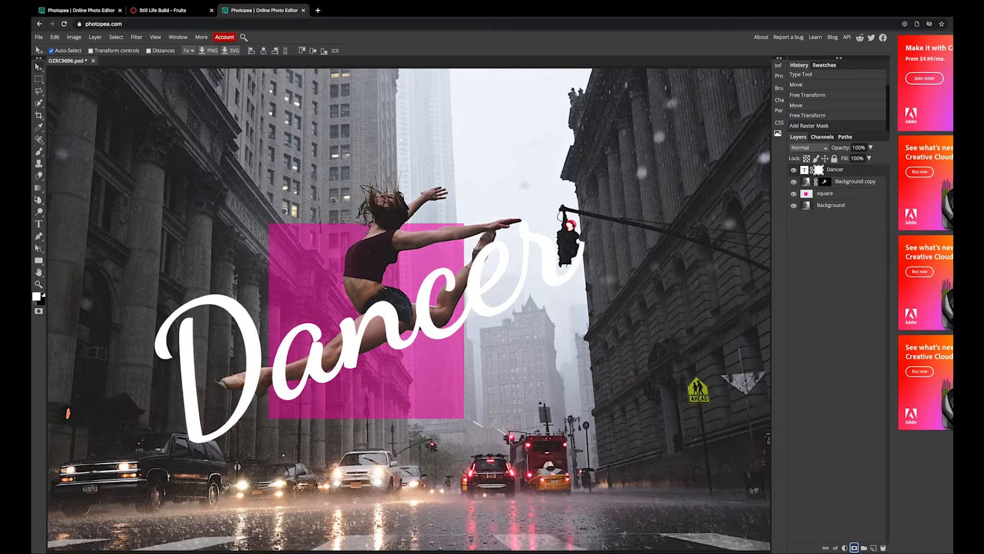
left_click(39, 177)
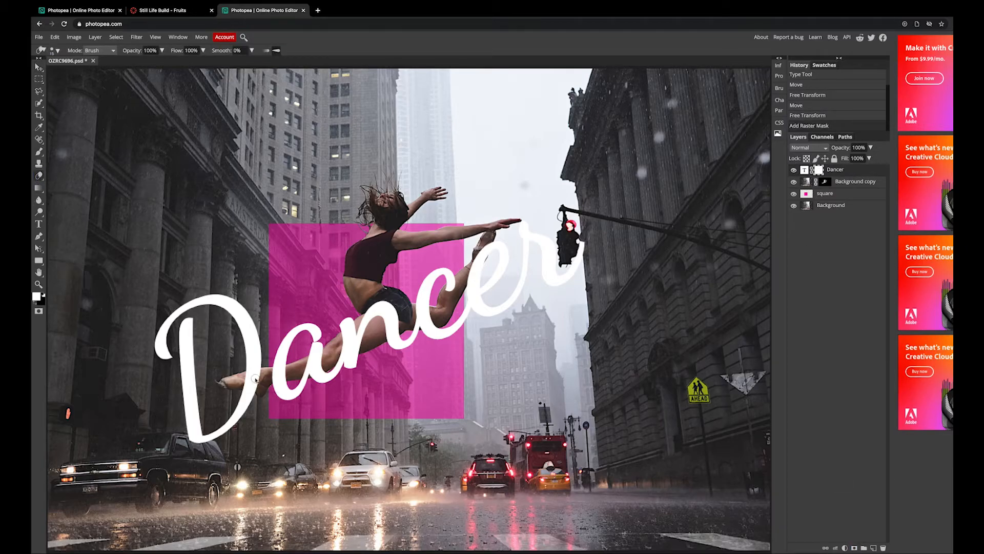
left_click_drag(255, 385, 246, 383)
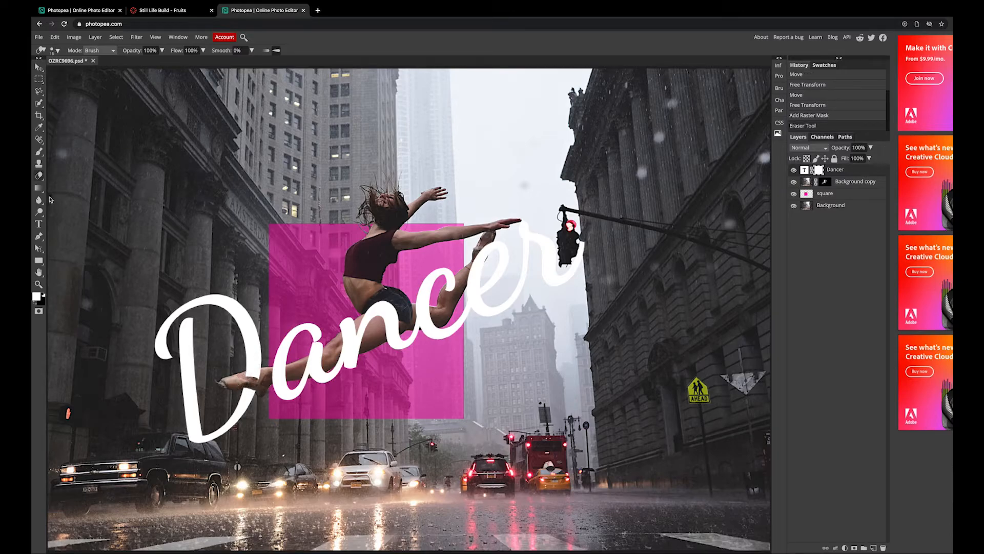
Replace the capital D with a lowercase "d" in the text and move the word slightly to the right.
left_click(38, 223)
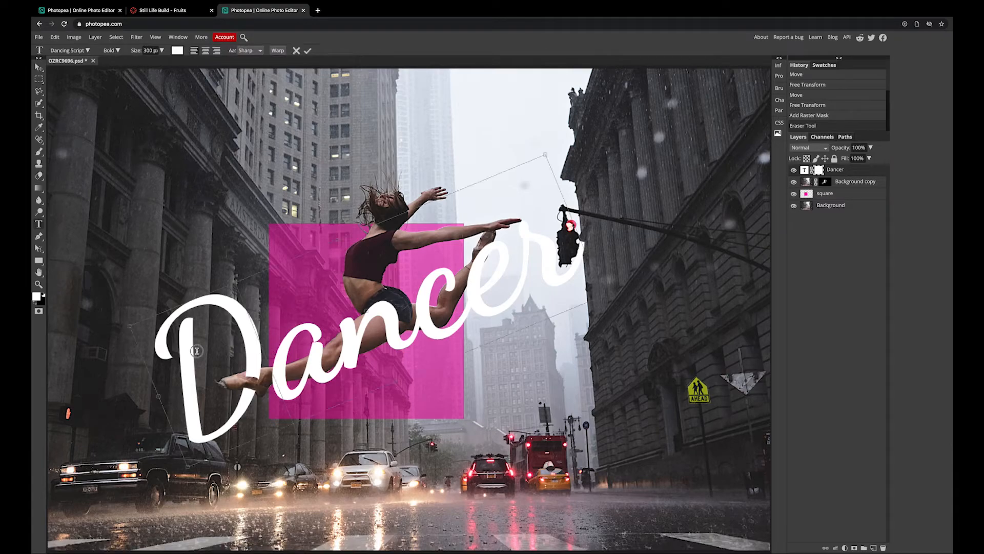
left_click_drag(198, 350, 183, 351)
type("d")
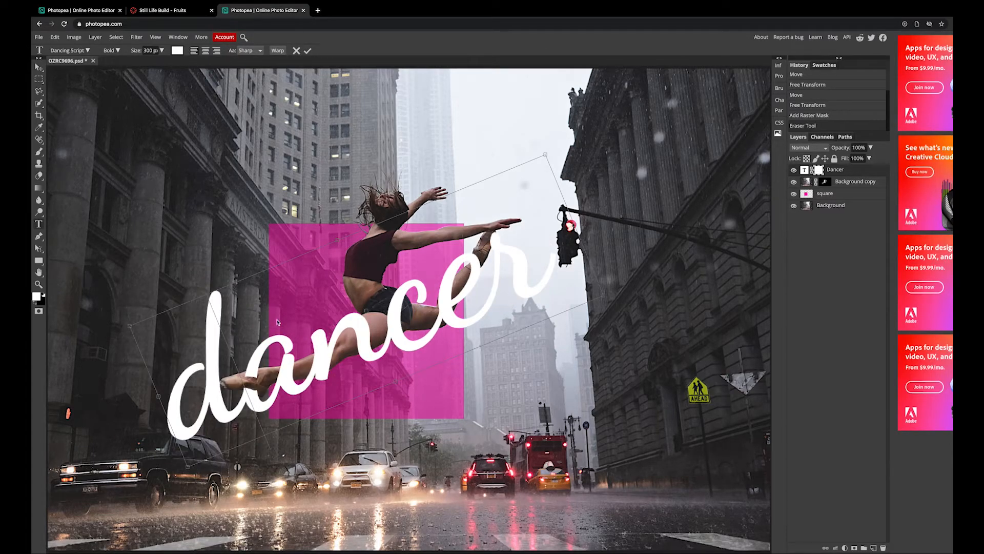
left_click(39, 67)
left_click_drag(216, 317, 230, 318)
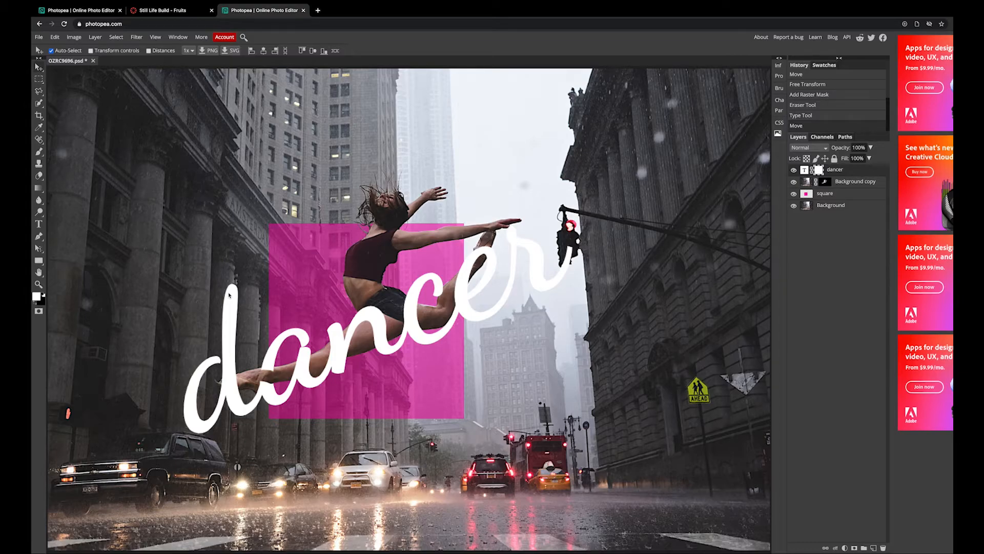
Undo the lowercase text edit, its move, the new mask with its erasing, and the -12.5° rotation.
key("ctrl+z")
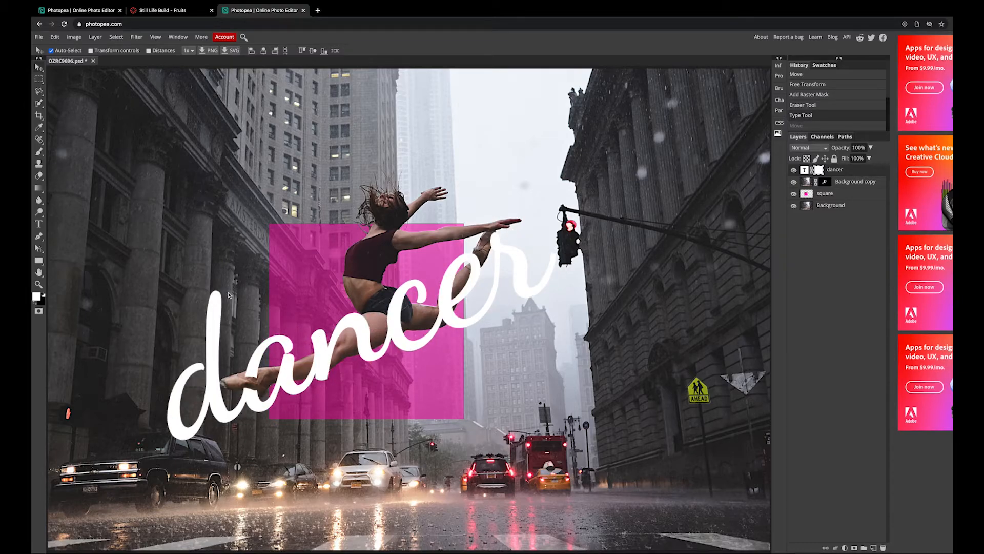
key("ctrl+z")
key("ctrl+z")
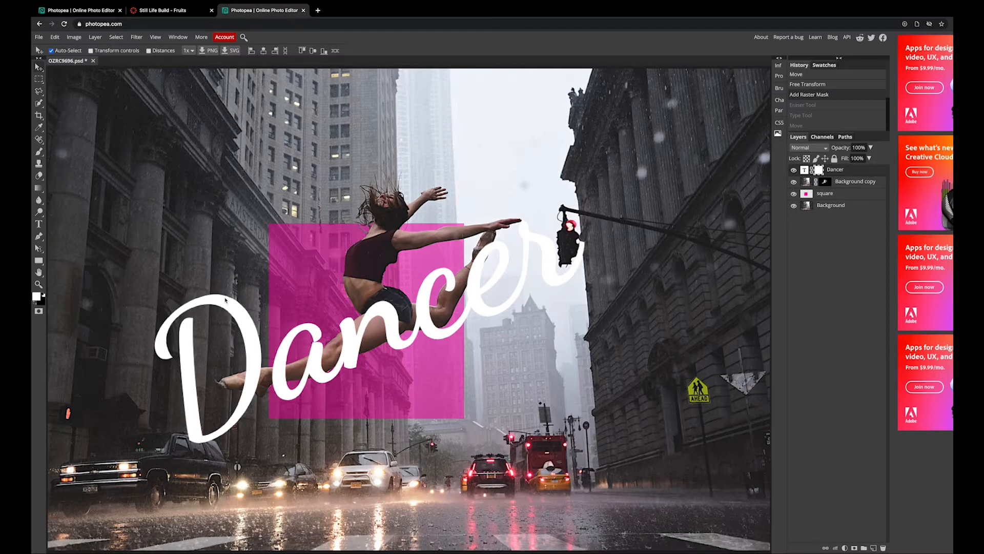
key("ctrl+z")
key("ctrl+z")
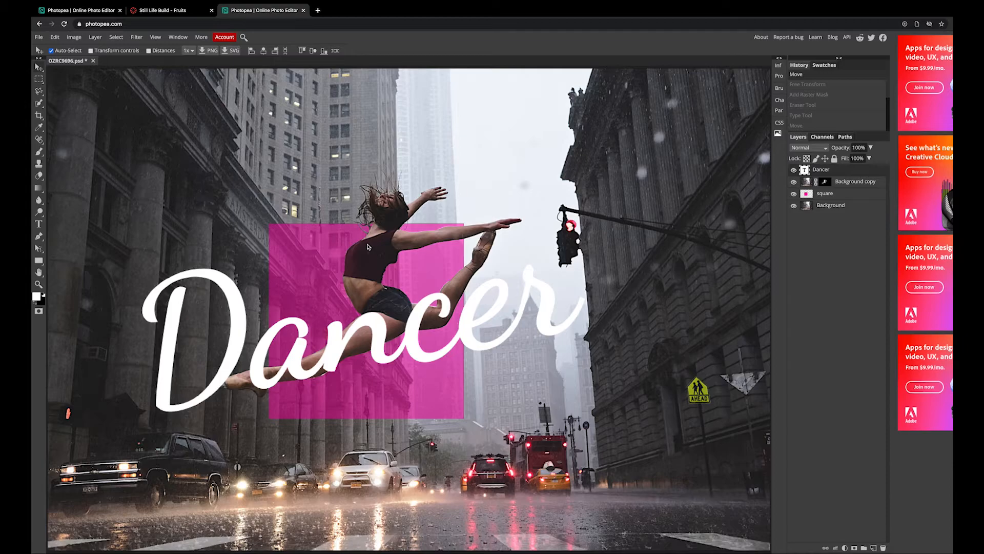
key("super+minus")
key("super+minus")
key("super+minus")
key("super+minus")
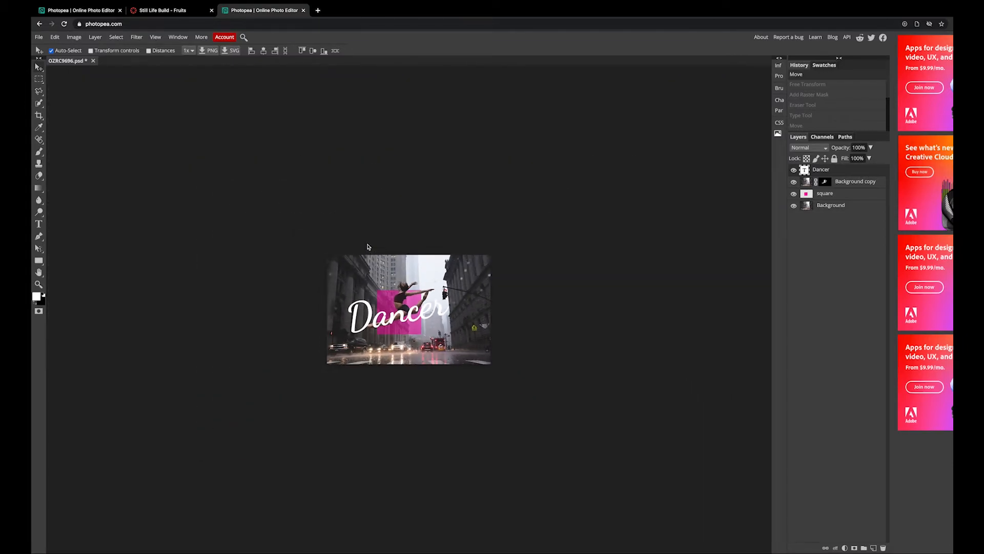
key("super+plus")
key("super+plus")
key("super+plus")
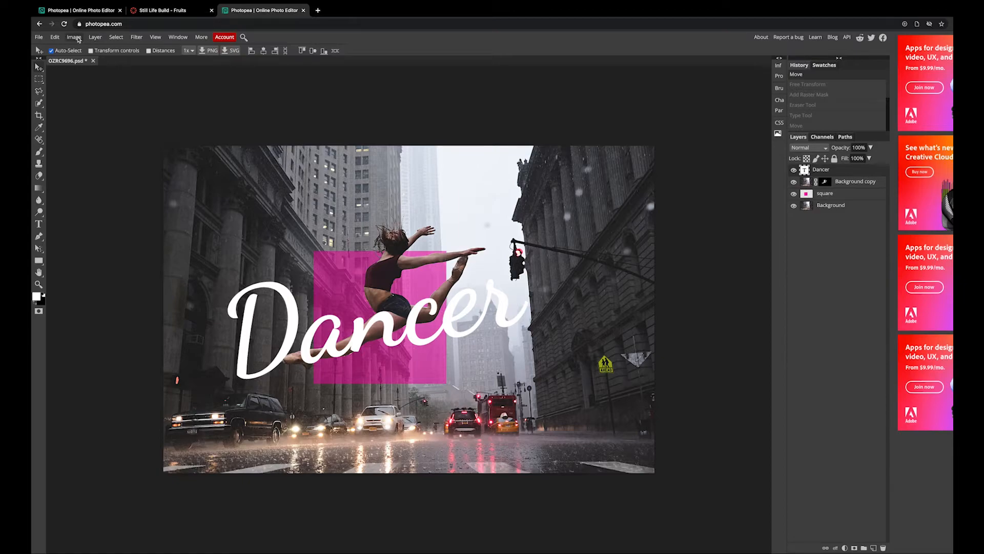
left_click(78, 40)
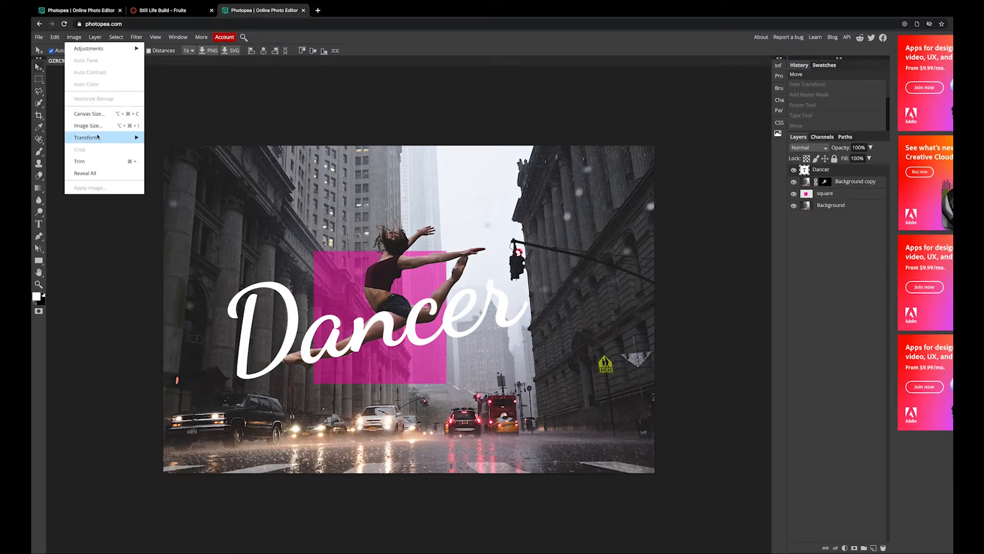
mouse_move(131, 137)
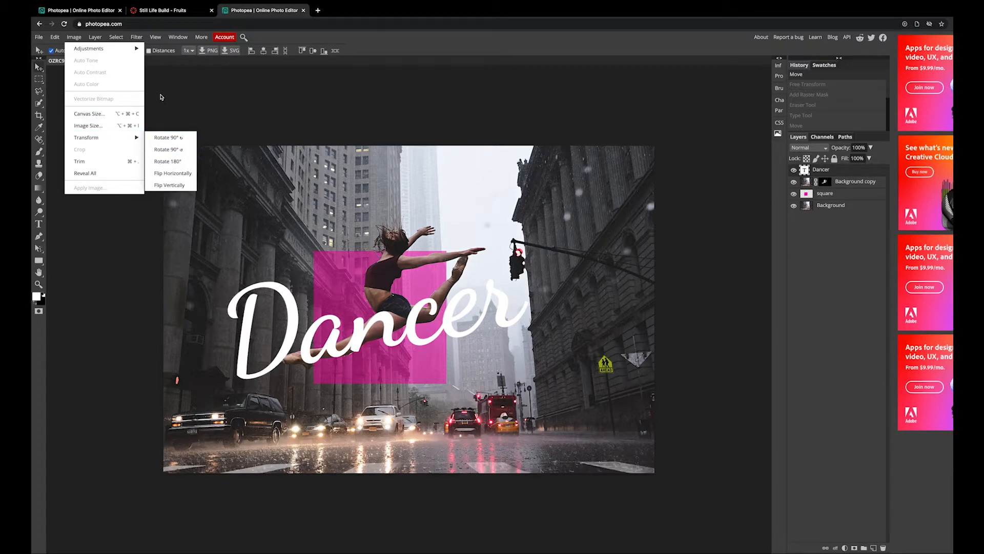
Frame the whole image with the Crop tool, rotate the frame slightly counterclockwise, and apply the crop to tilt the scene clockwise.
left_click(39, 115)
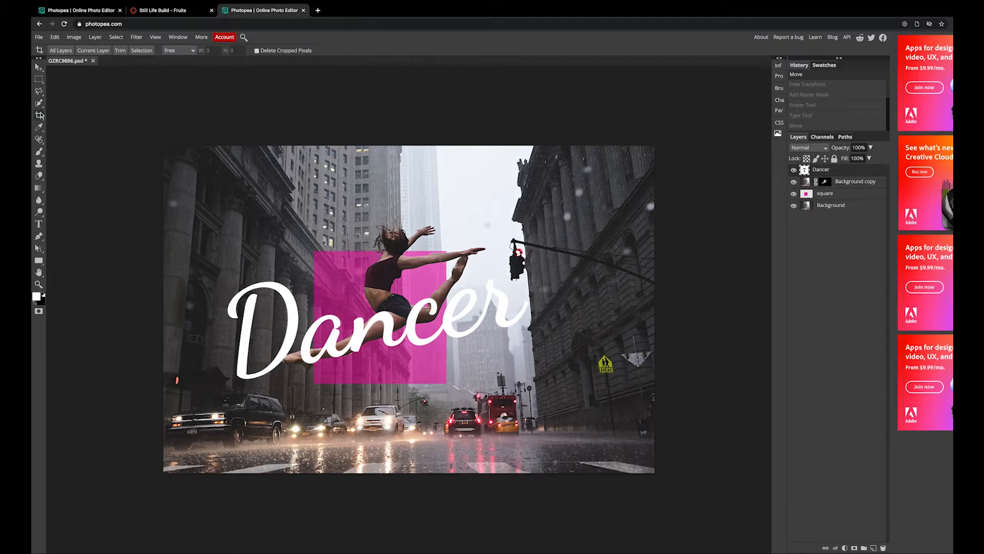
left_click_drag(147, 136, 666, 463)
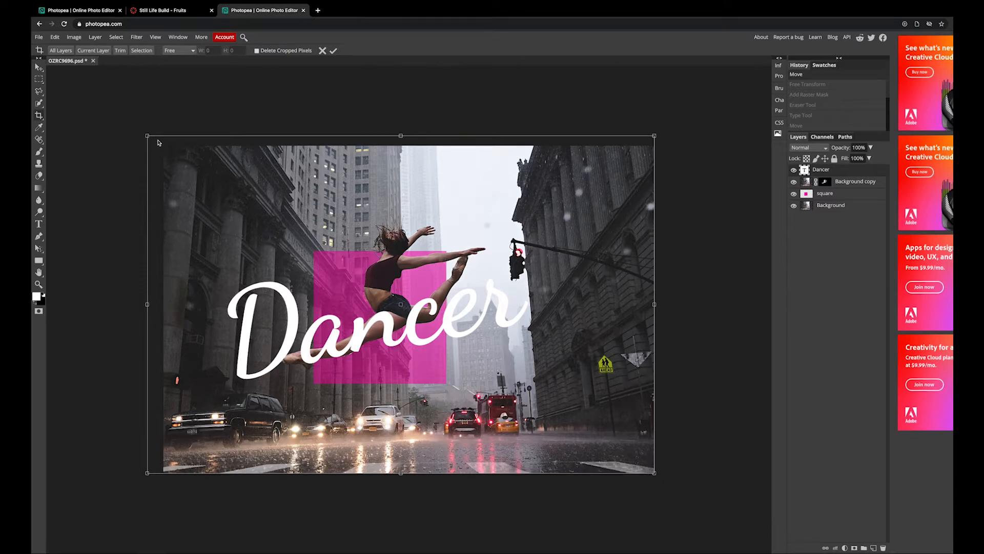
left_click_drag(148, 135, 163, 146)
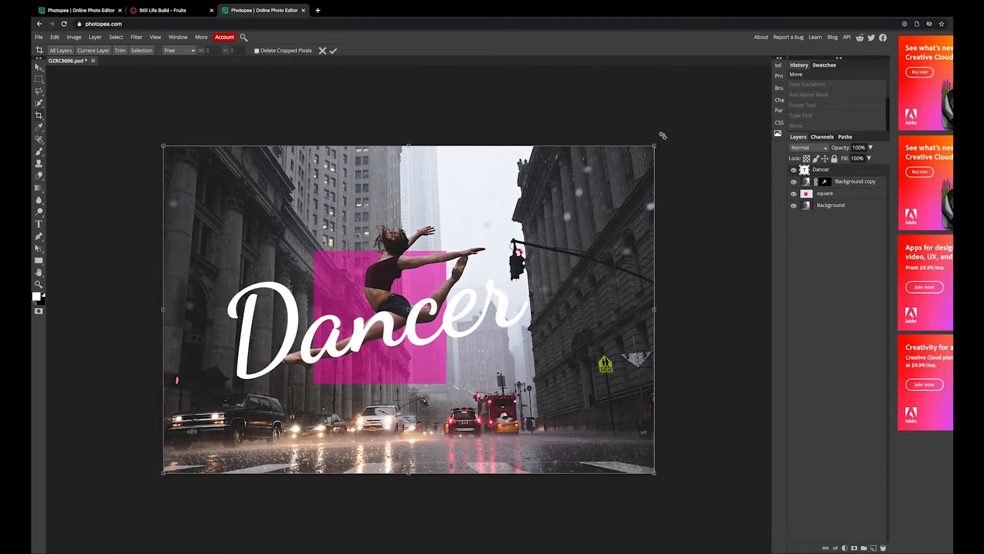
left_click_drag(662, 136, 673, 148)
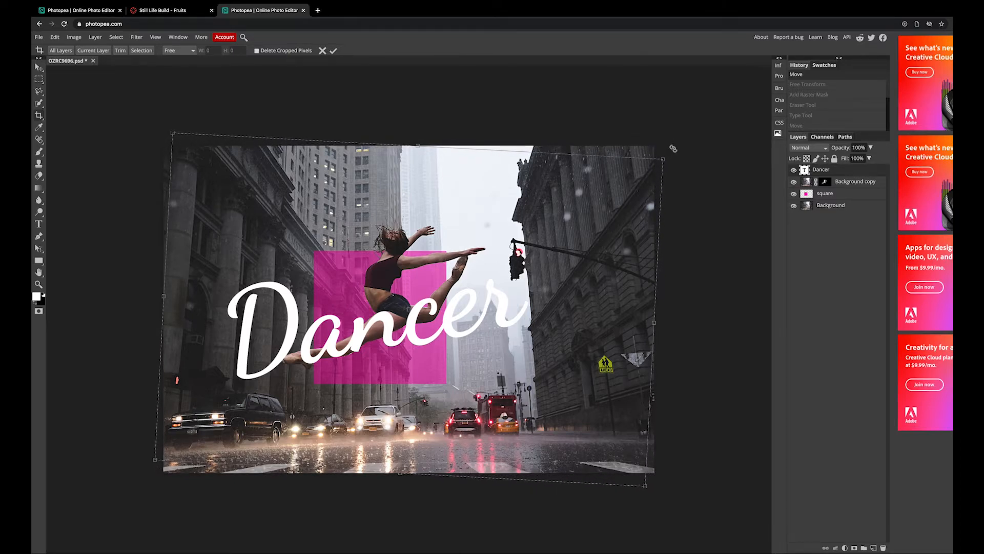
left_click_drag(673, 149, 635, 134)
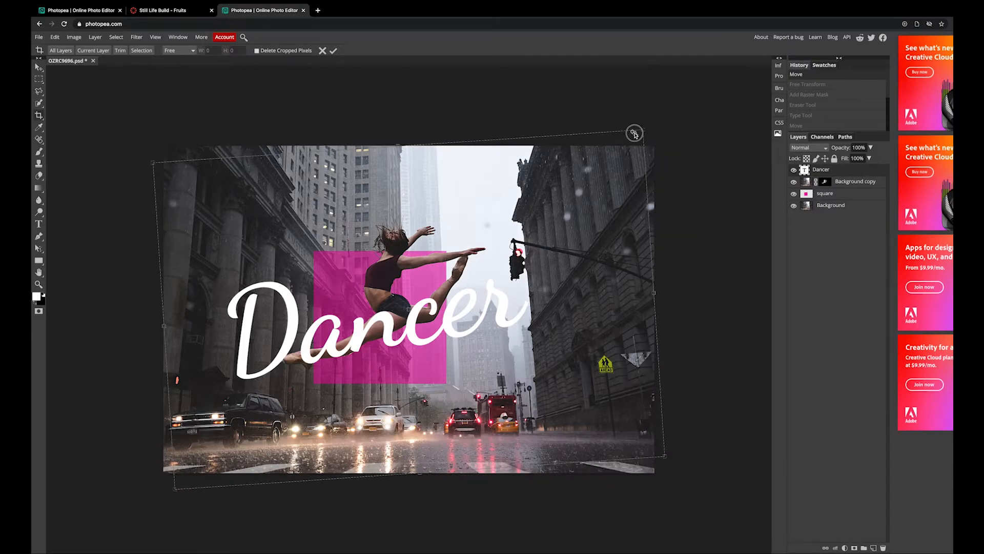
left_click_drag(634, 133, 627, 131)
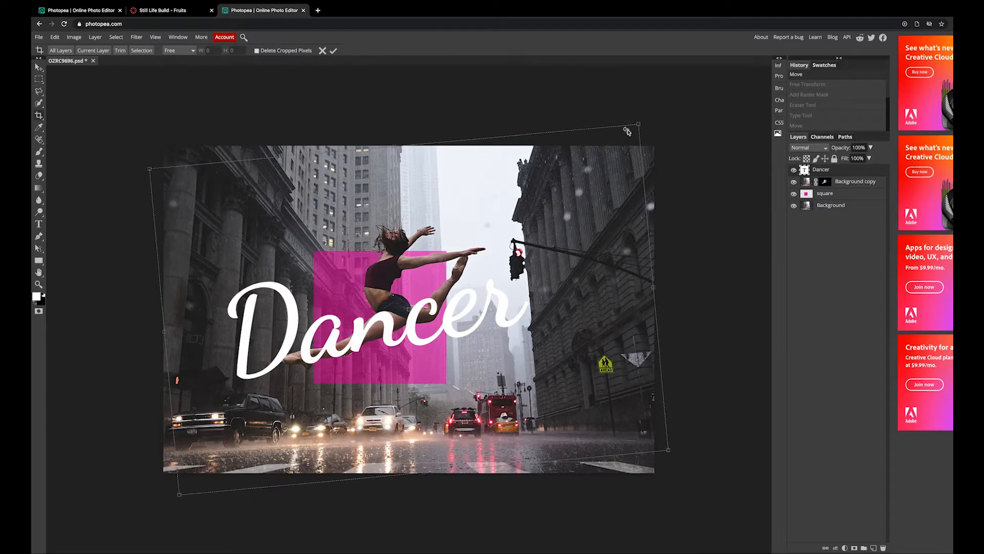
key("Return")
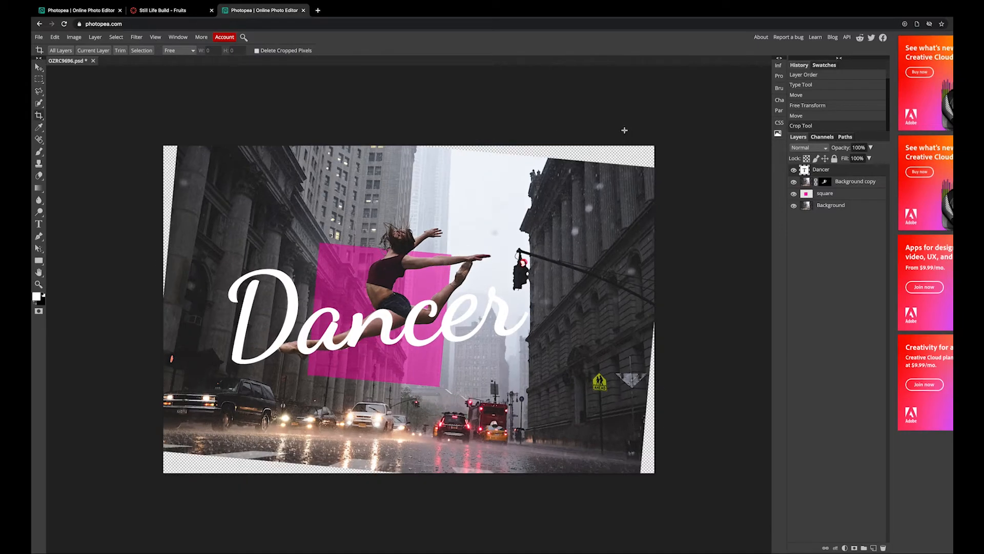
Crop the tilted image inside its transparent corners, pulling the frame's right edge inward to leave out the empty strip.
left_click(40, 118)
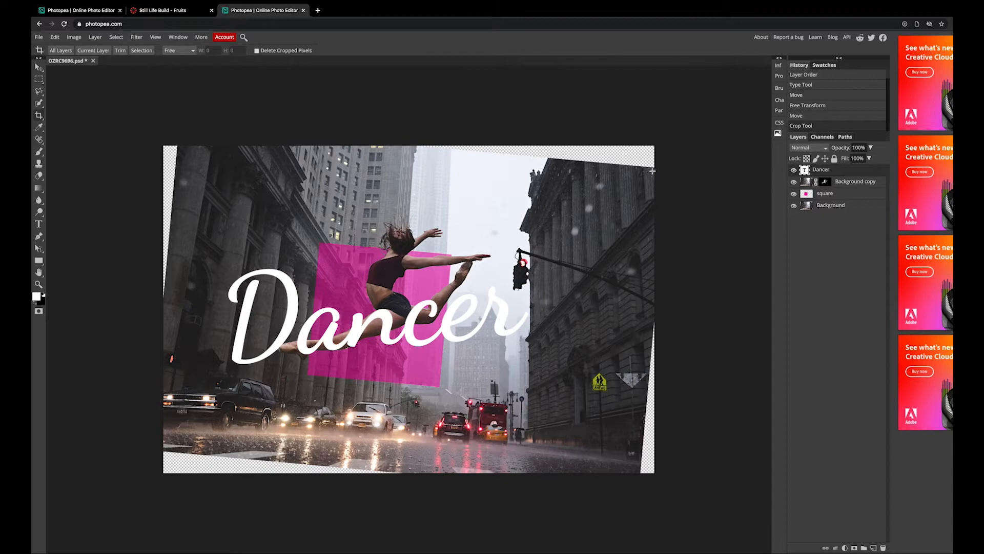
left_click_drag(652, 171, 179, 452)
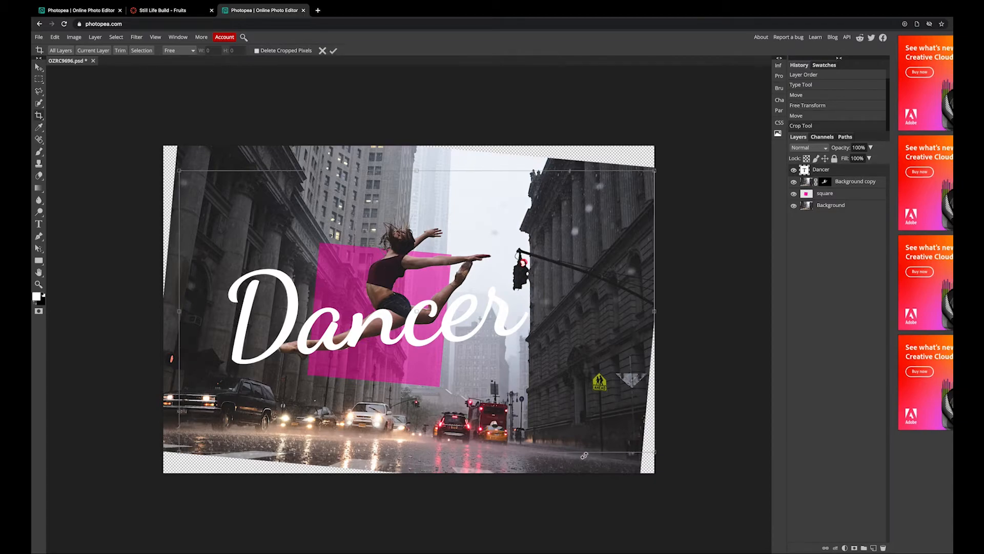
left_click_drag(655, 311, 617, 311)
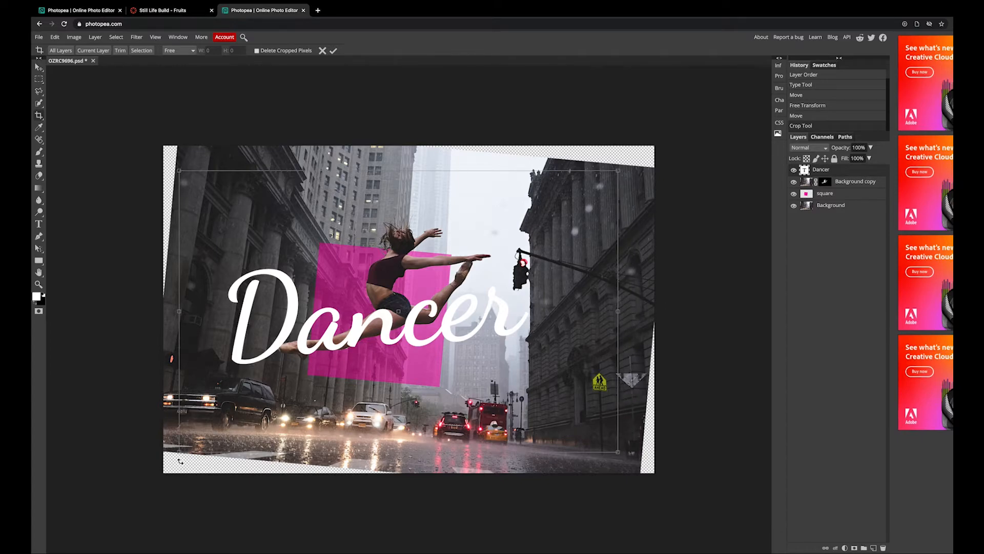
left_click_drag(179, 451, 180, 451)
key("Return")
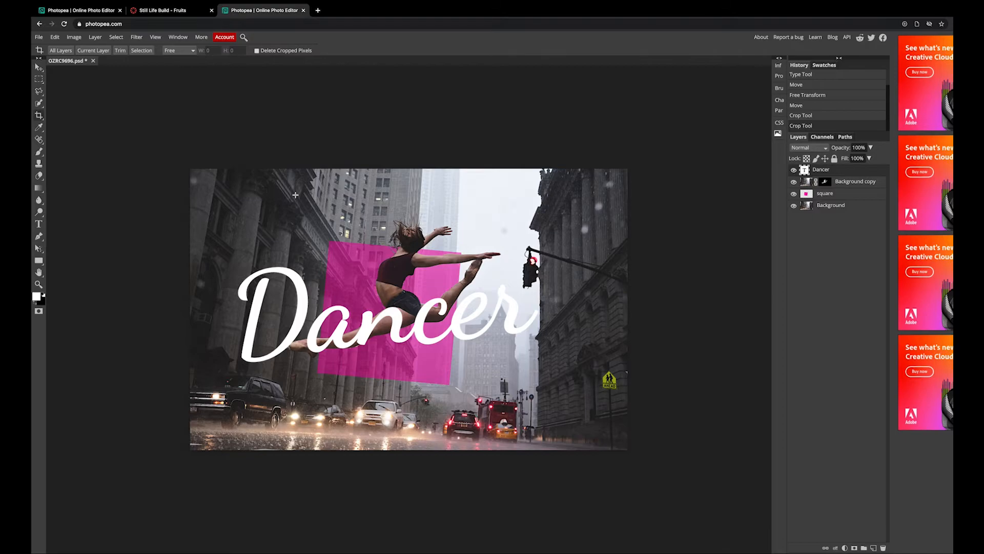
Replace the capital D of the text with a lowercase "d" and move the word slightly up and to the right.
key("ctrl+plus")
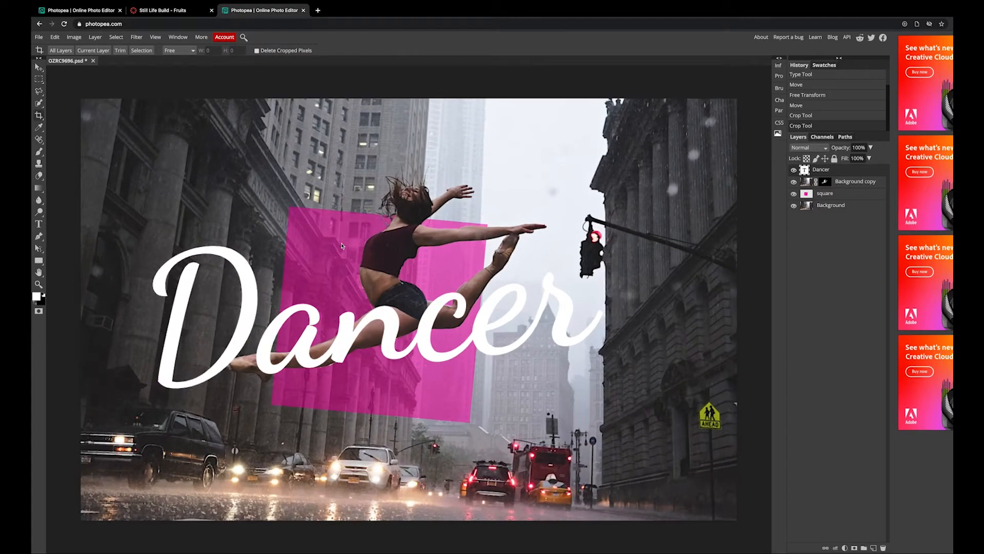
left_click(39, 224)
left_click_drag(237, 306, 153, 307)
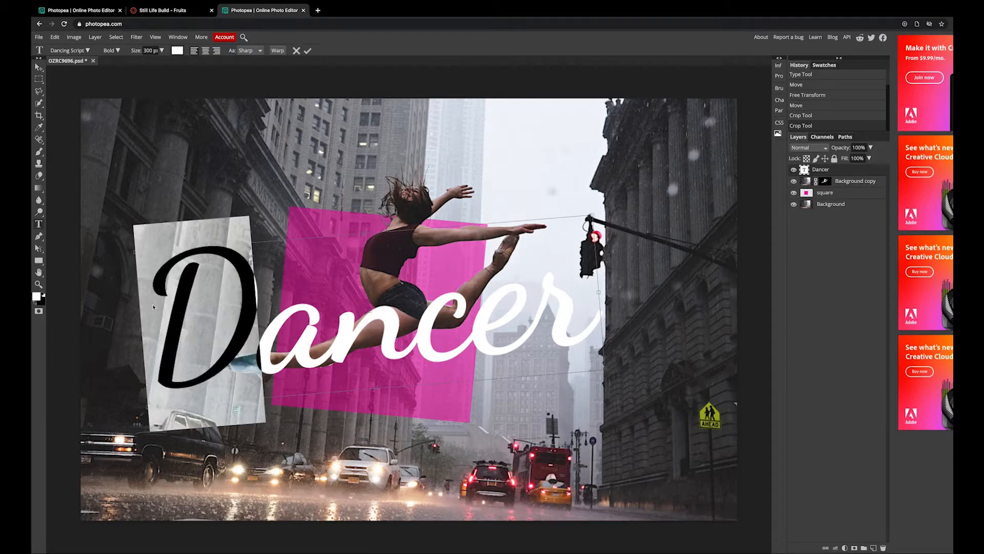
type("d")
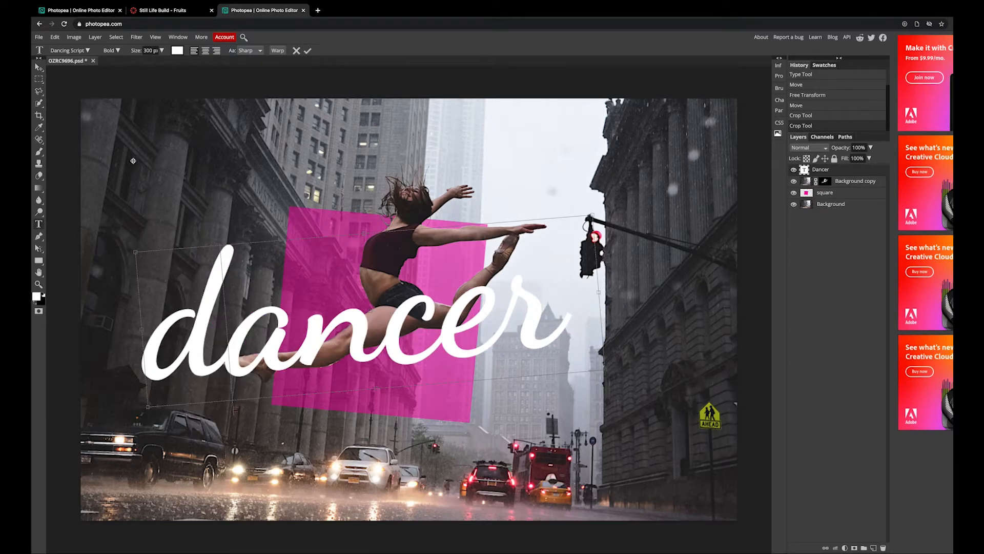
left_click(38, 67)
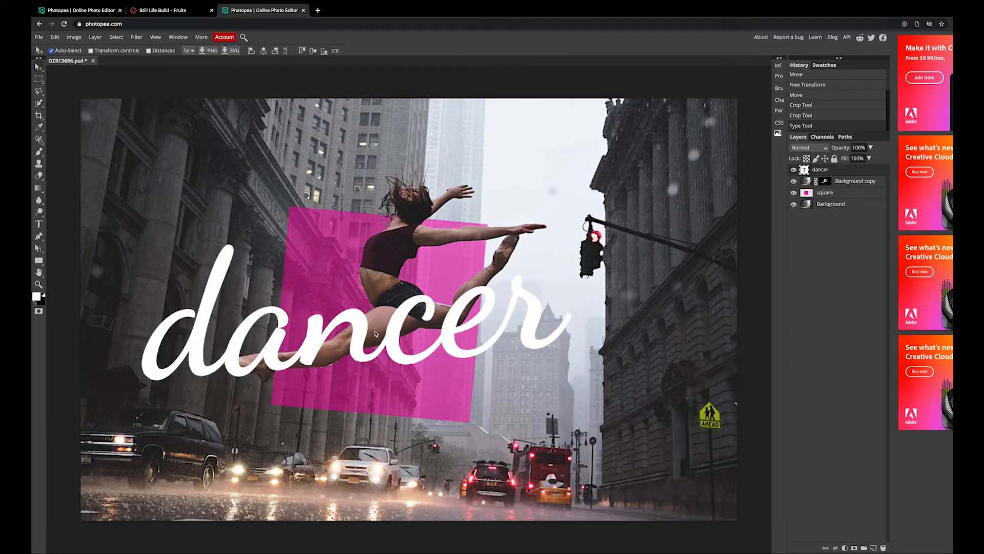
left_click_drag(392, 330, 415, 323)
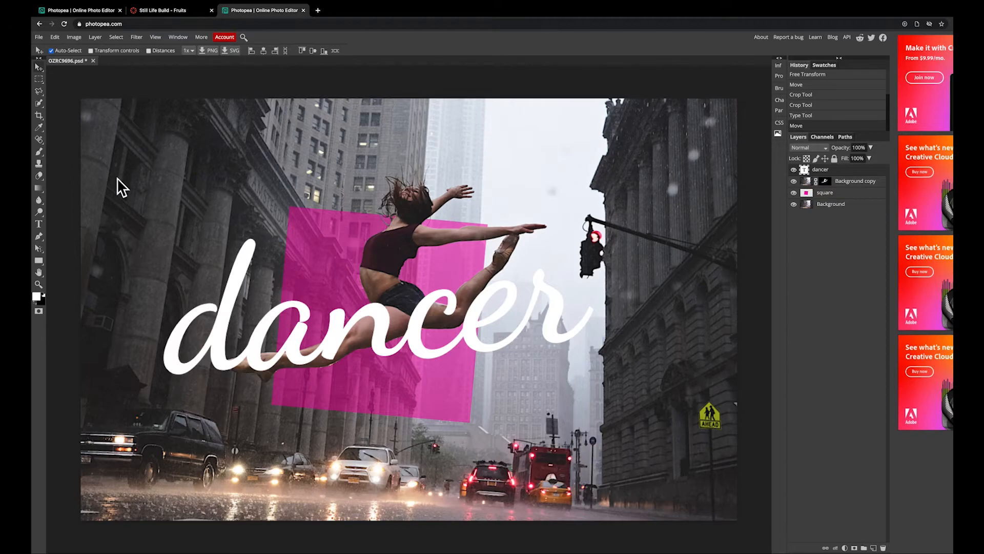
Rotate the "dancer" text by -10.0° with Free Transform and shift it slightly so it follows the dancer's legs.
left_click(55, 36)
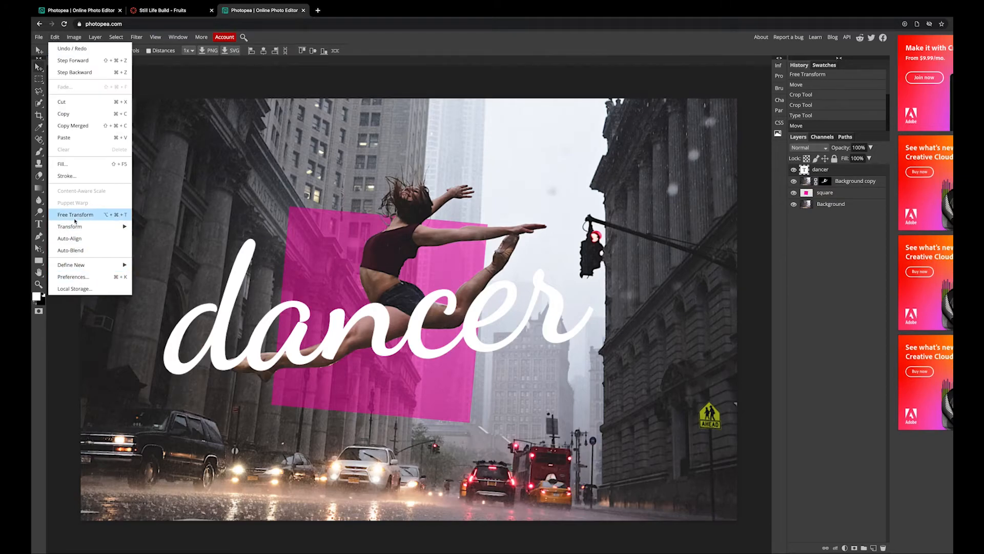
left_click(75, 219)
left_click_drag(610, 233, 589, 199)
mouse_move(491, 308)
left_mouse_down()
mouse_move(499, 303)
mouse_move(473, 307)
mouse_move(484, 306)
left_mouse_up()
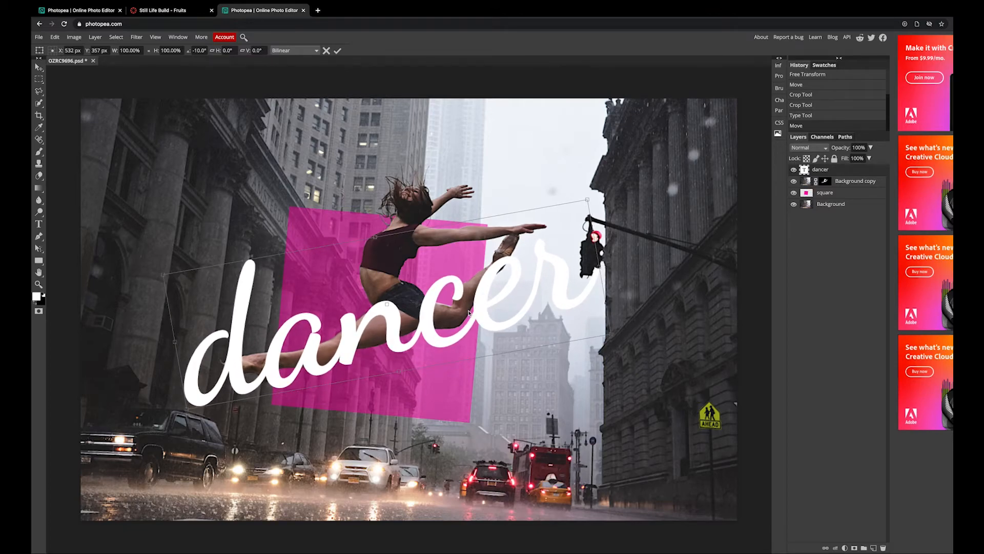
key("Return")
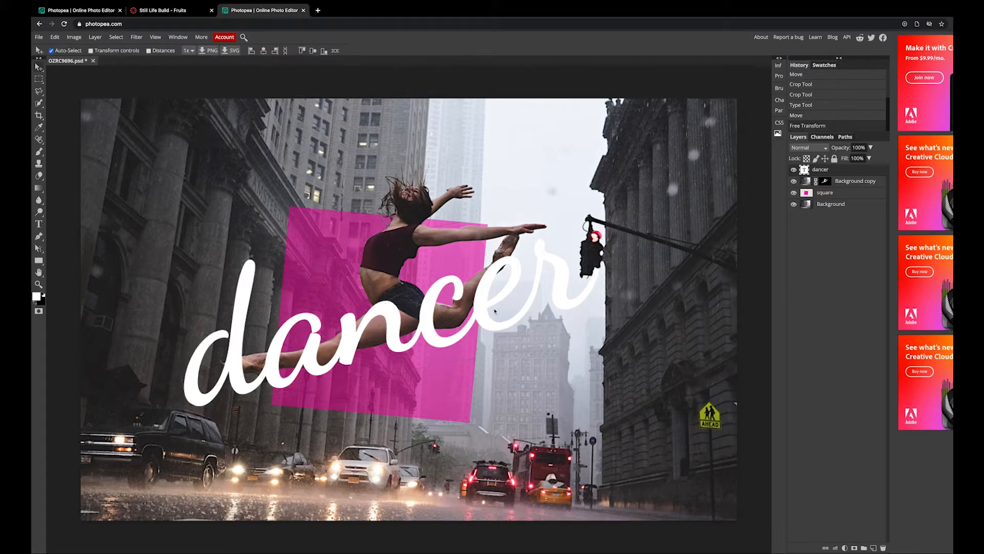
Add a raster mask to the "dancer" text layer and erase the part of the d covering the dancer's front foot.
left_click(854, 547)
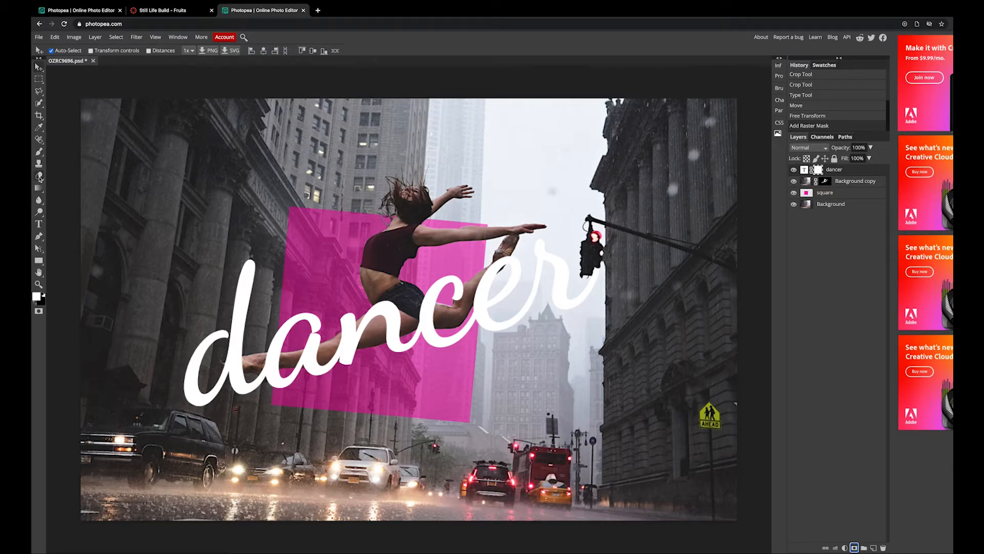
left_click(39, 177)
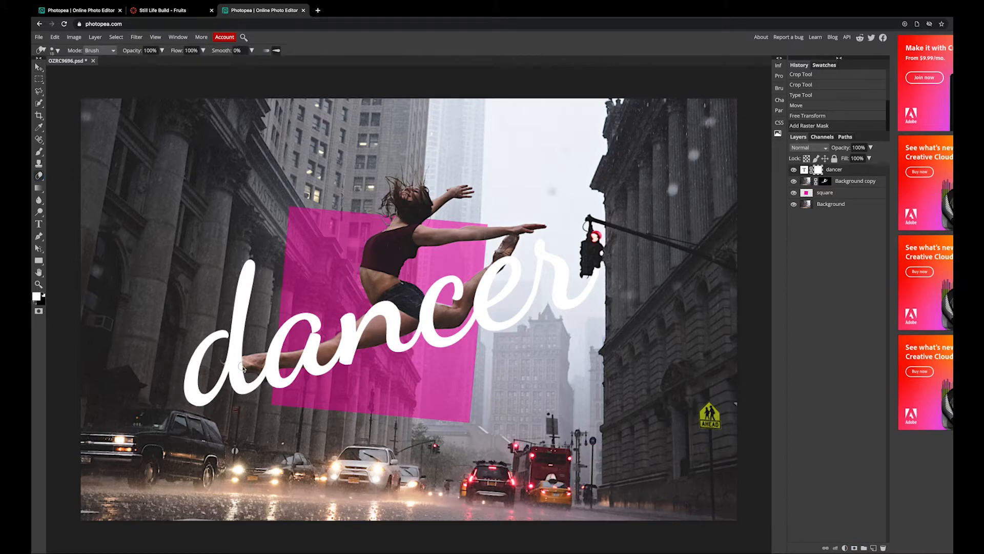
mouse_move(244, 368)
left_mouse_down()
mouse_move(228, 361)
mouse_move(244, 359)
mouse_move(231, 365)
left_mouse_up()
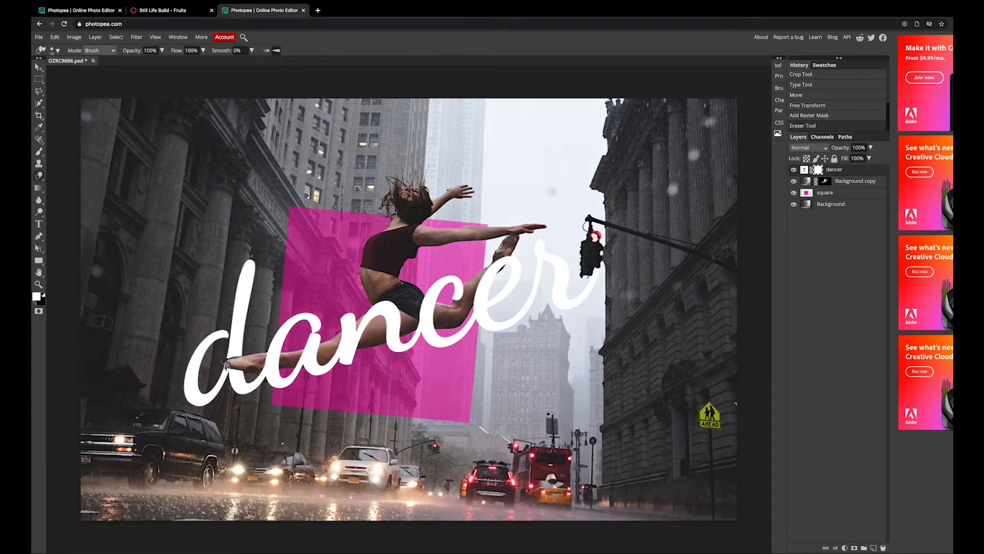
mouse_move(243, 368)
left_mouse_down()
mouse_move(227, 363)
mouse_move(240, 368)
left_mouse_up()
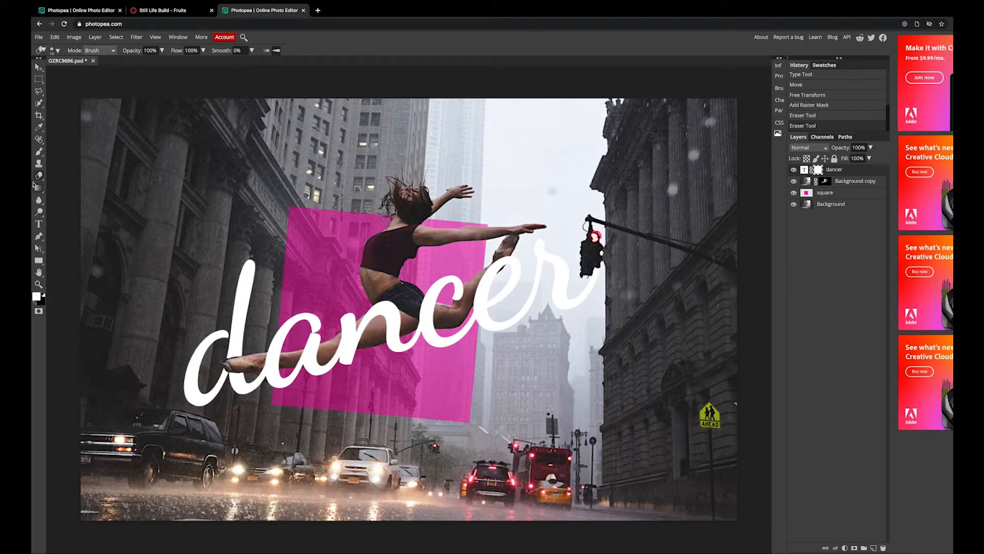
Paint white on the text mask with the Brush to restore the edges of the d around the dancer's toes.
left_click(39, 152)
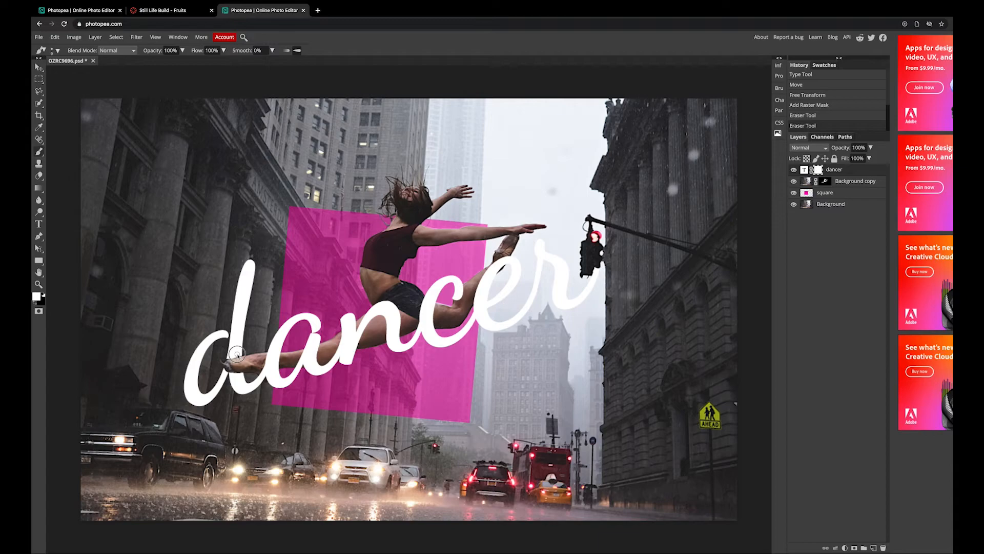
left_click_drag(226, 357, 238, 353)
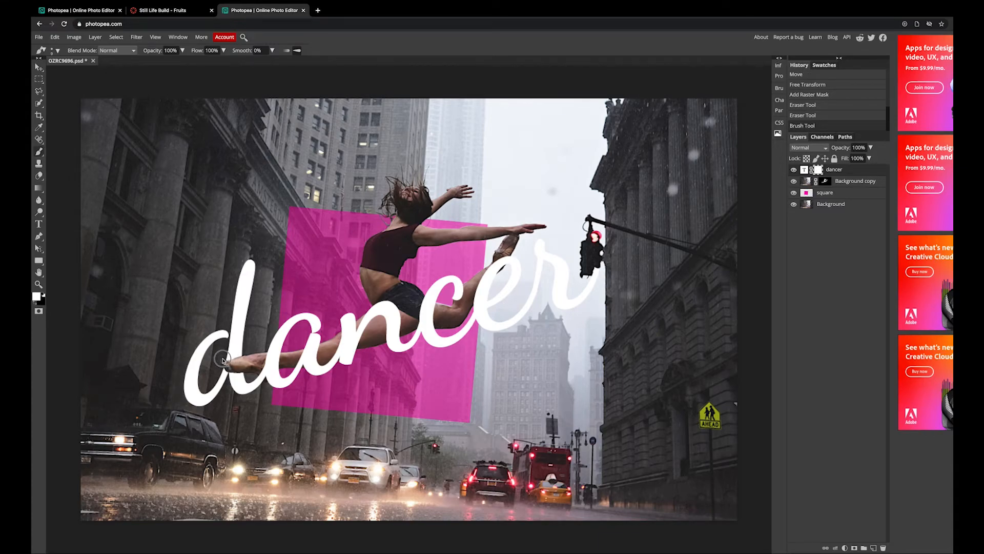
left_click(241, 353)
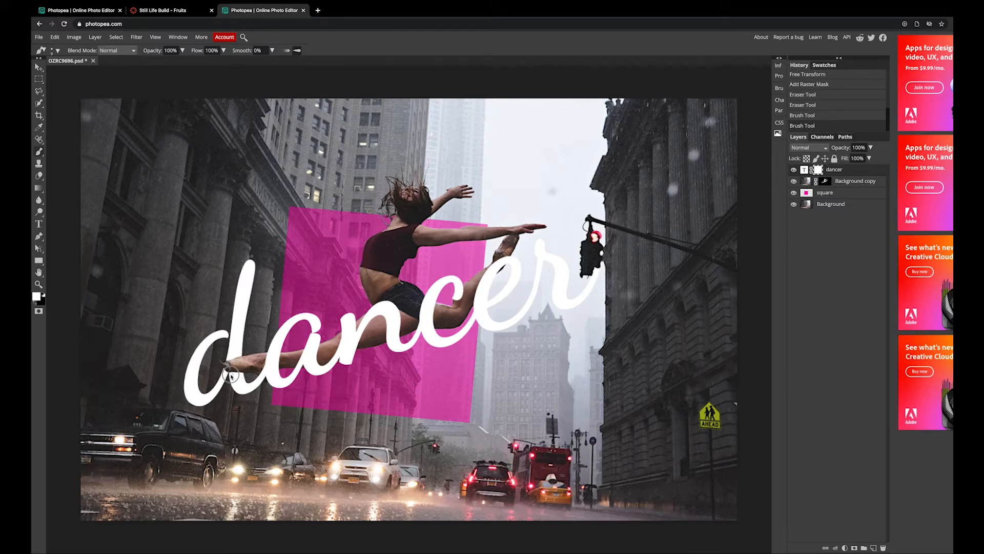
left_click(223, 371)
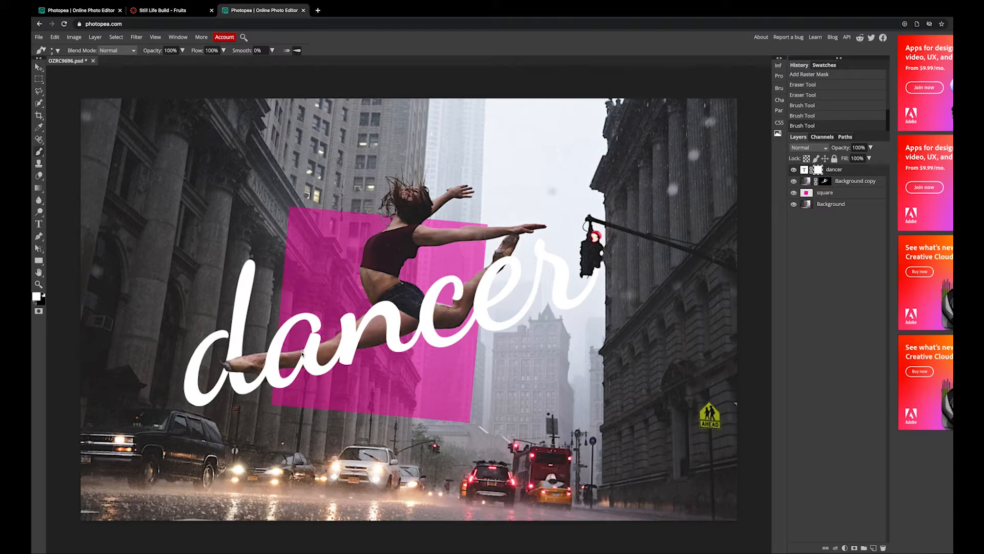
mouse_move(303, 354)
left_mouse_down()
mouse_move(316, 348)
mouse_move(307, 352)
left_mouse_up()
Erase the stem of the letter a on the text mask where it crosses the dancer's front leg.
left_click(39, 175)
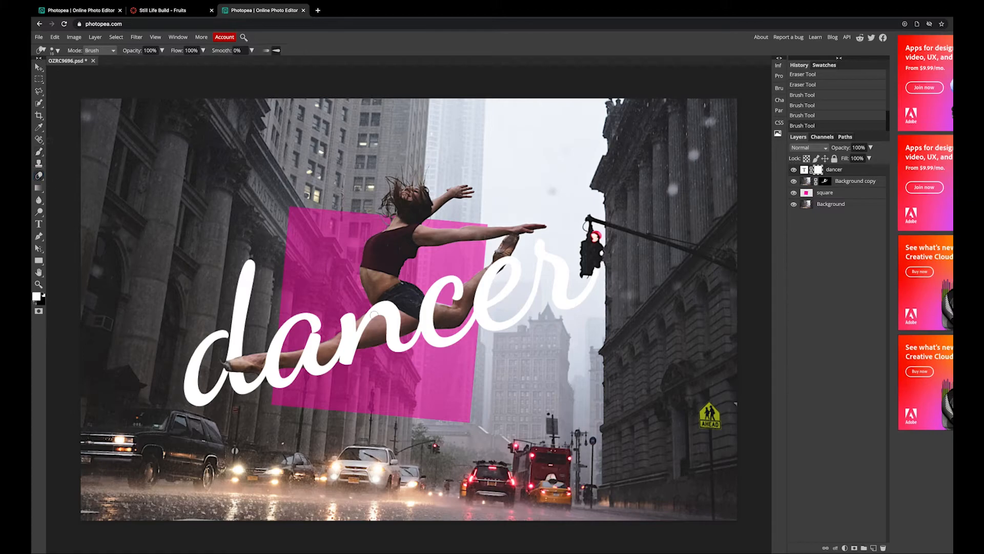
left_click(323, 347)
left_click(327, 346)
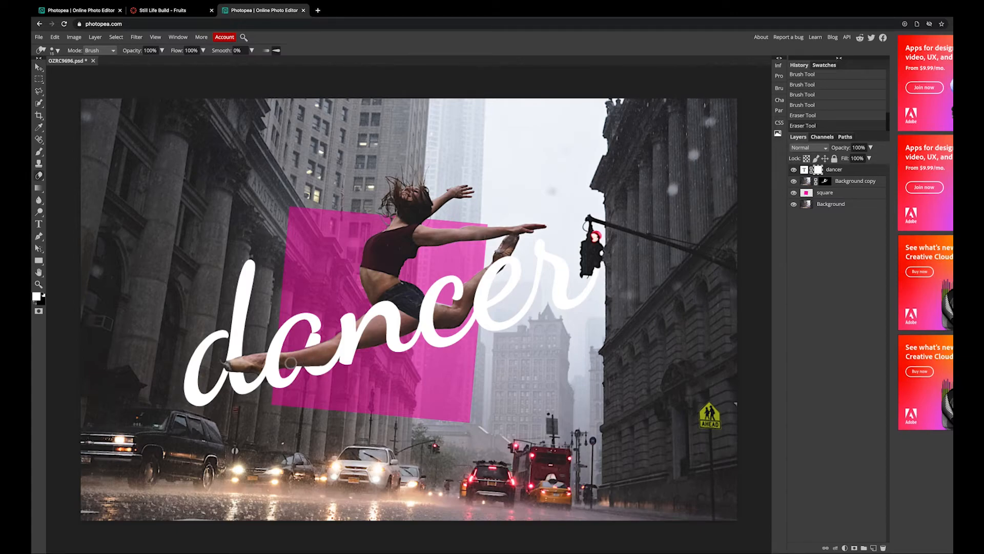
left_click(320, 360)
Erase the part of the letter e crossing the dancer's raised rear leg on the text mask, and undo the last eraser stroke.
left_click(466, 291)
left_click(467, 289)
left_click_drag(464, 289, 458, 300)
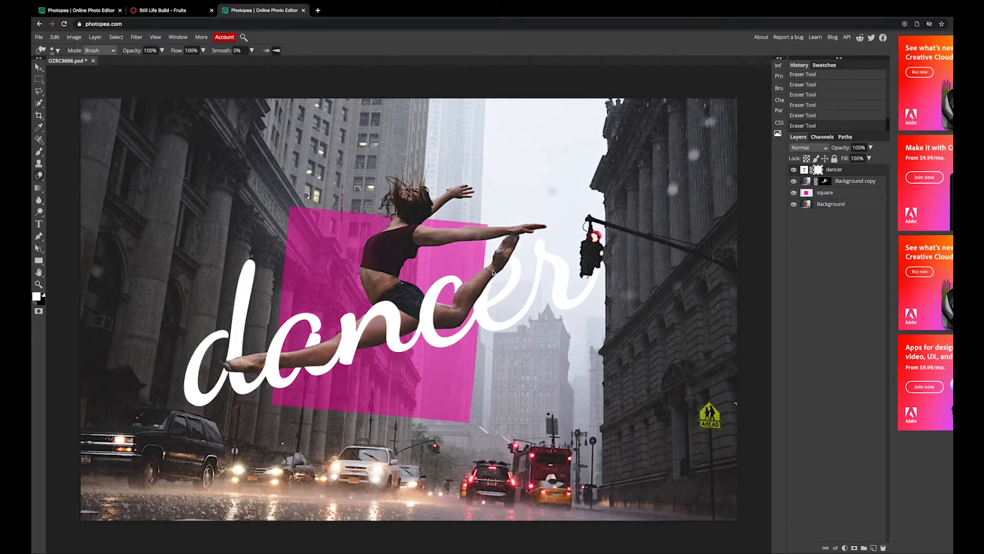
key("ctrl+z")
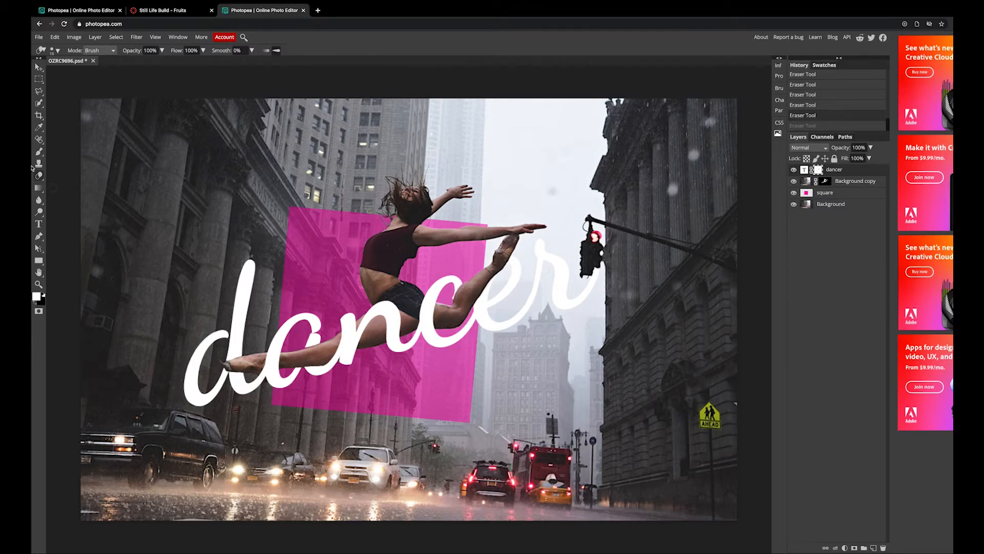
Paint white on the text mask with the Brush to restore the edges of the c and e beside the raised rear leg.
left_click(39, 151)
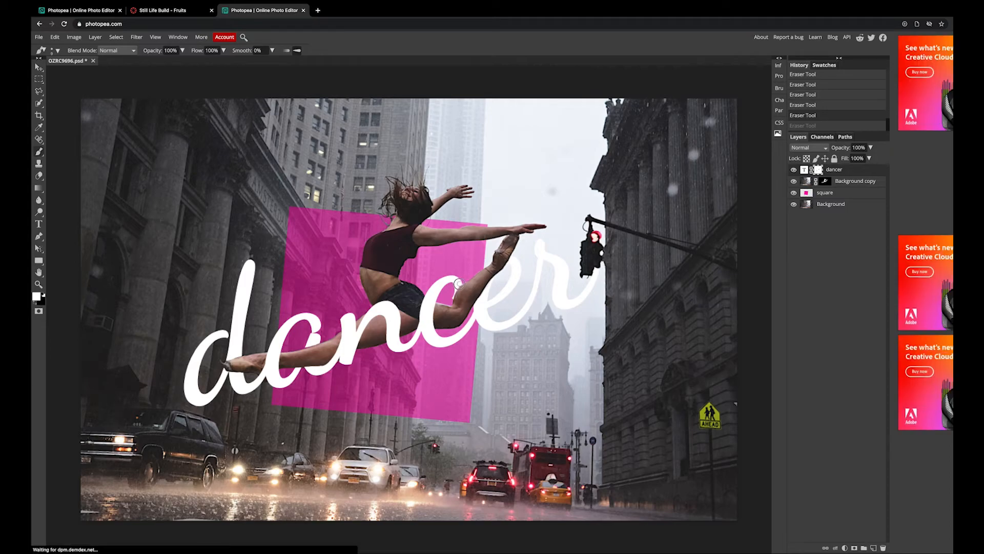
left_click_drag(454, 289, 452, 294)
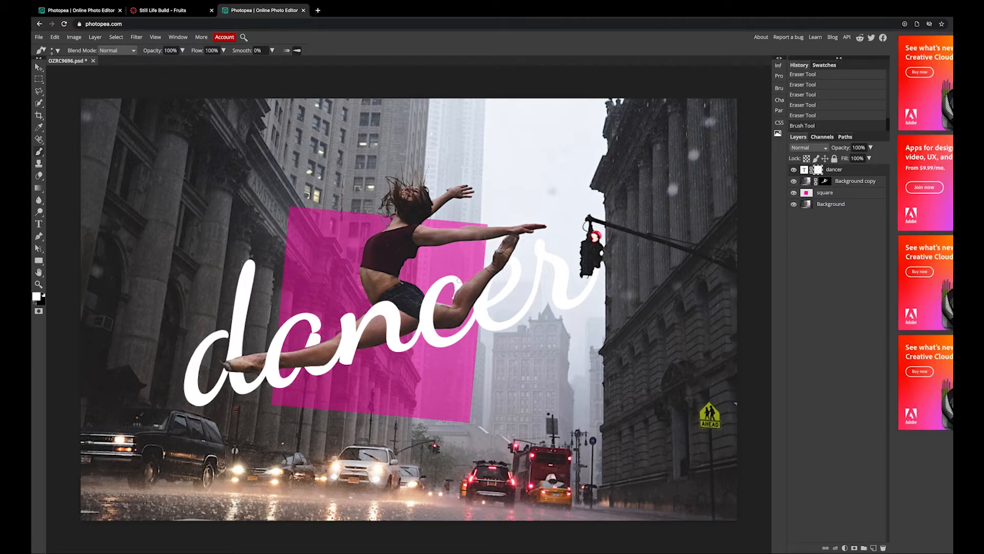
key("ctrl+z")
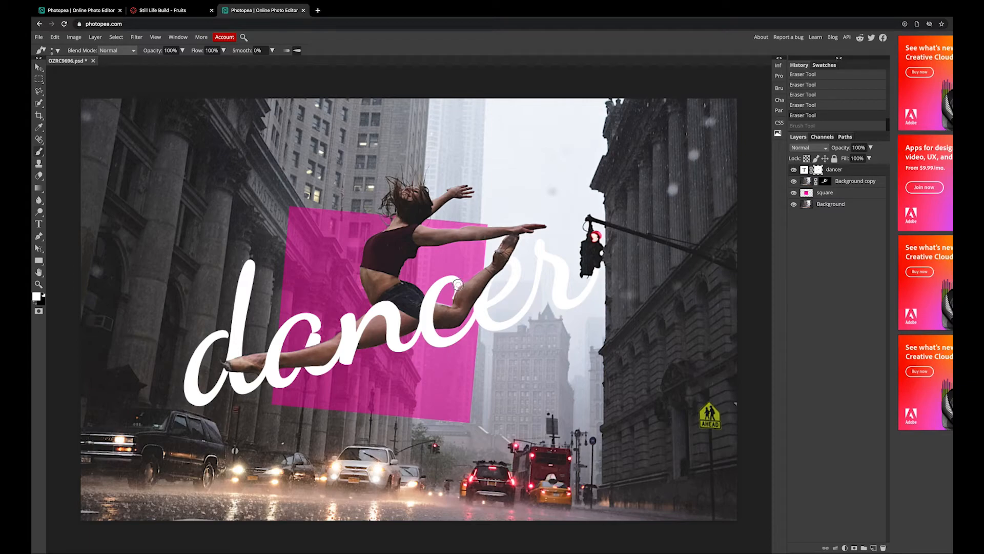
key("ctrl+shift+z")
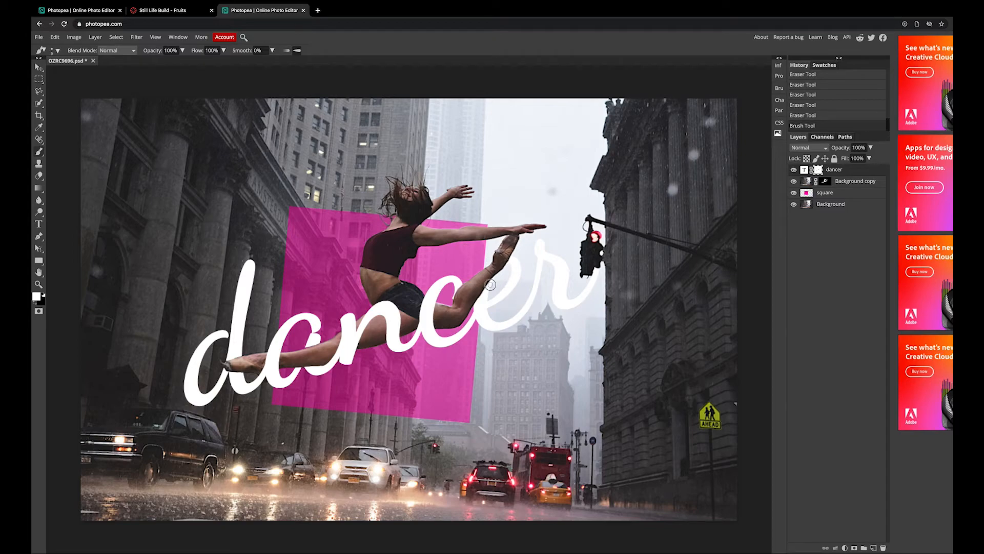
mouse_move(493, 280)
left_mouse_down()
mouse_move(507, 266)
mouse_move(484, 295)
left_mouse_up()
left_click(38, 67)
left_click(316, 93)
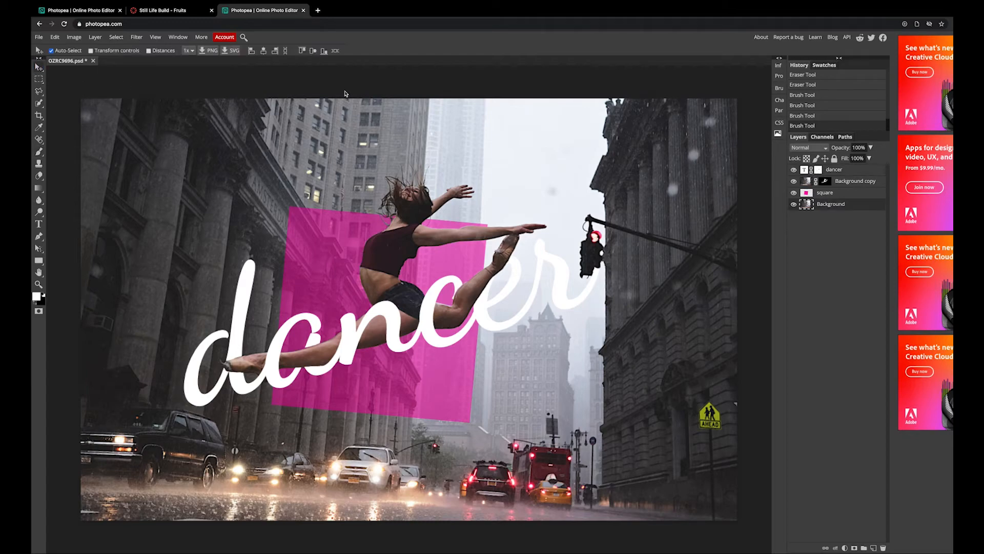
Duplicate the "dancer" text layer and hide the original.
right_click(838, 172)
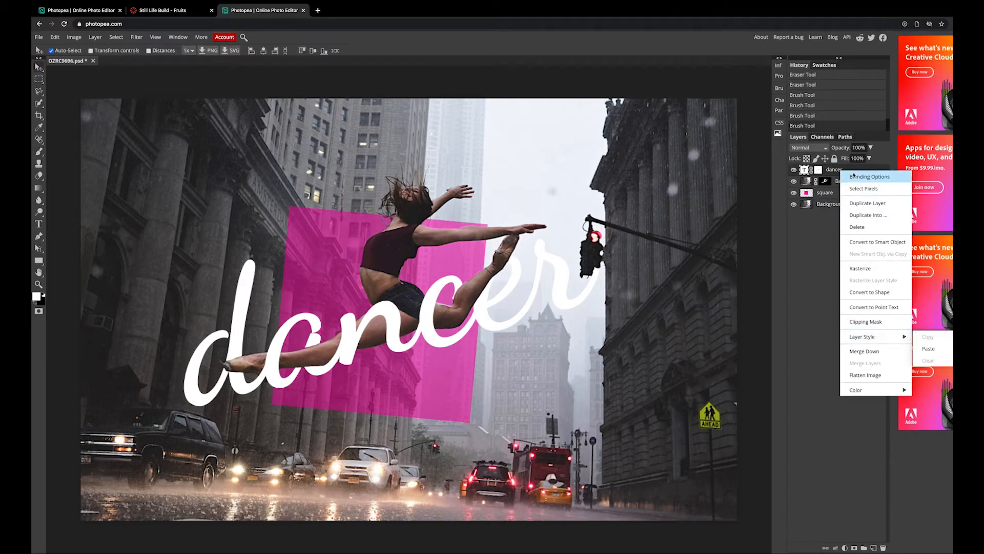
left_click(864, 203)
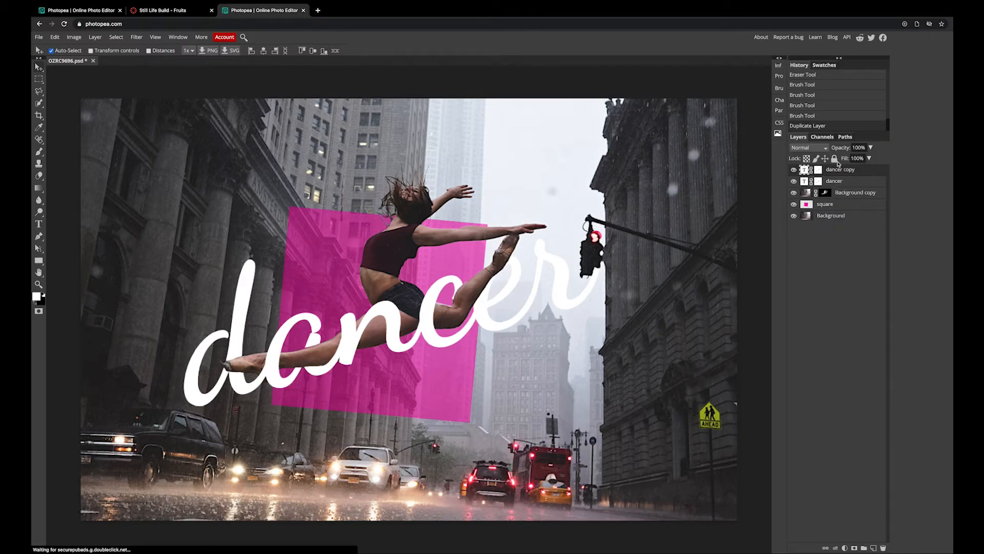
left_click(794, 181)
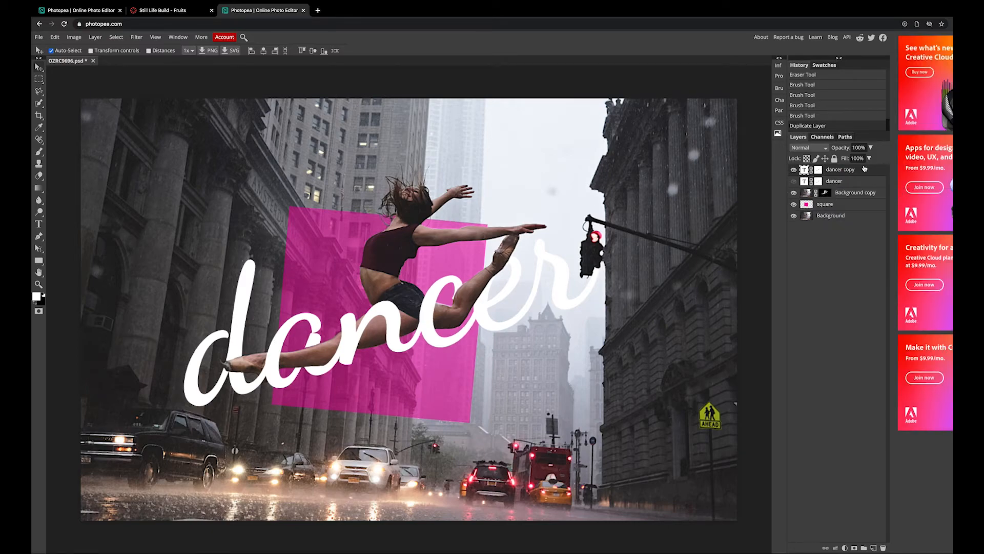
Rasterize the "dancer copy" text layer.
right_click(845, 173)
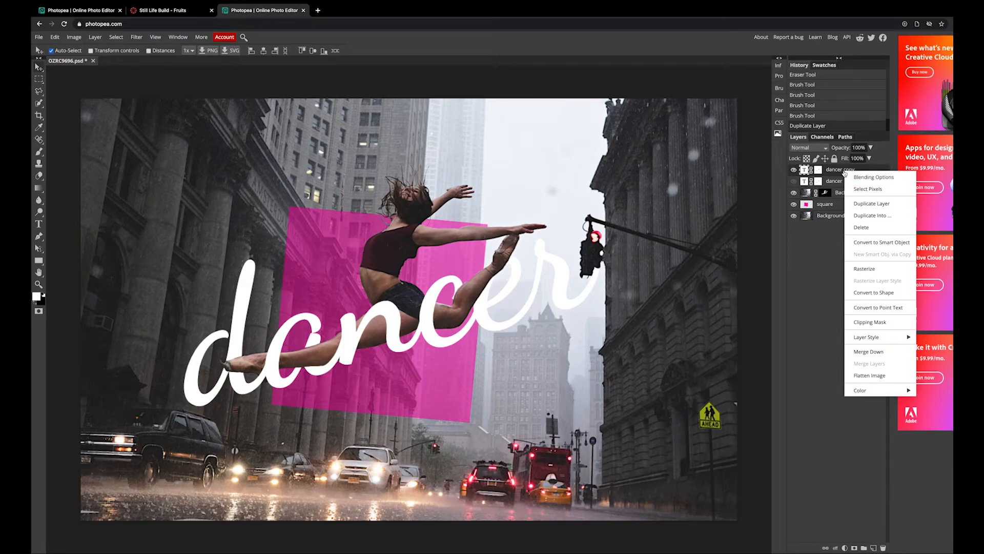
right_click(804, 171)
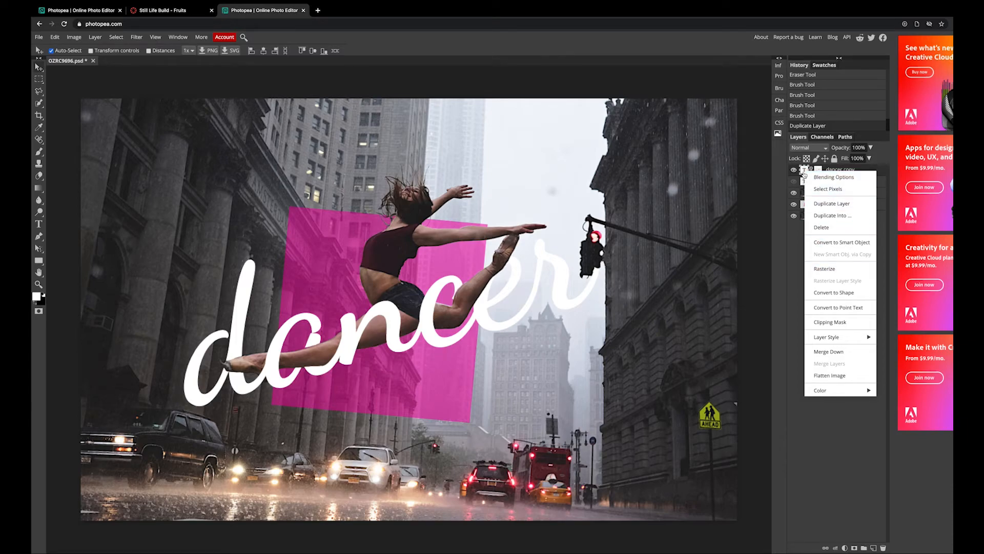
left_click(823, 268)
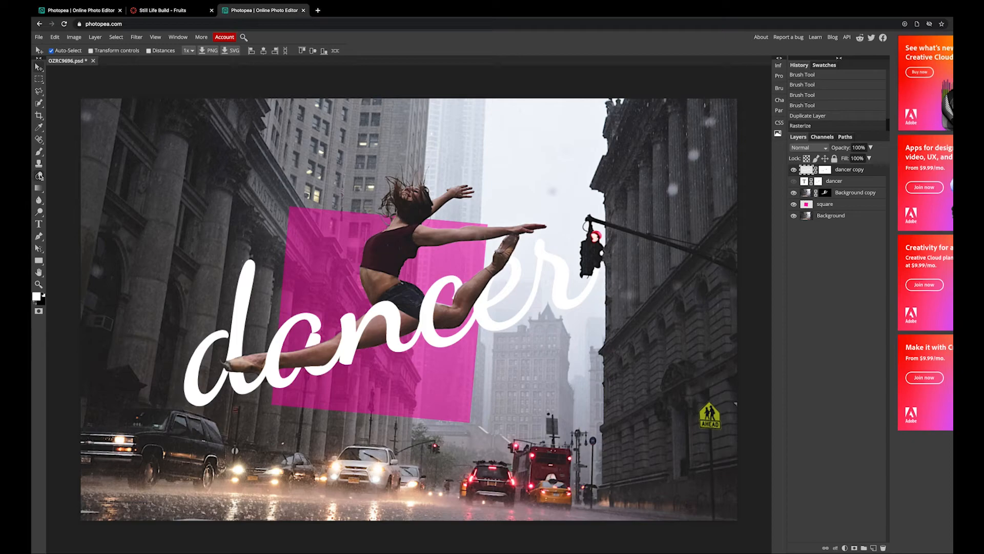
Set the Burn tool's range to Highlights, try a stroke on the d beside the front foot, and undo it.
left_click(38, 212)
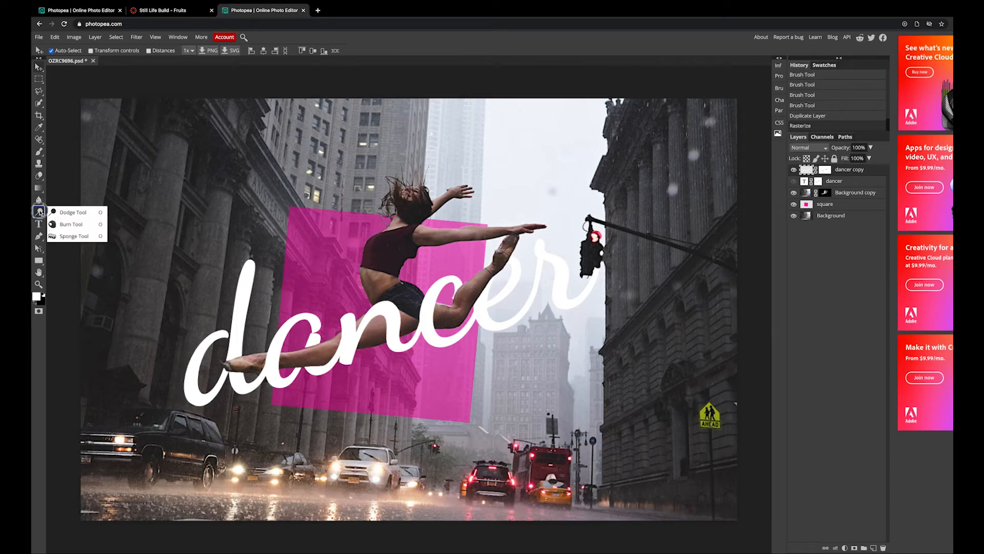
left_click(71, 224)
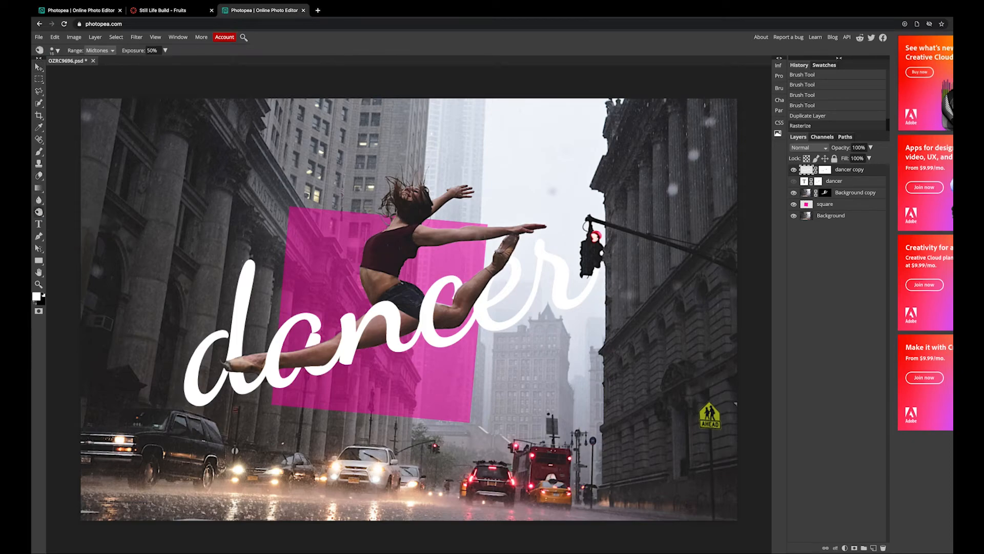
left_click(38, 213)
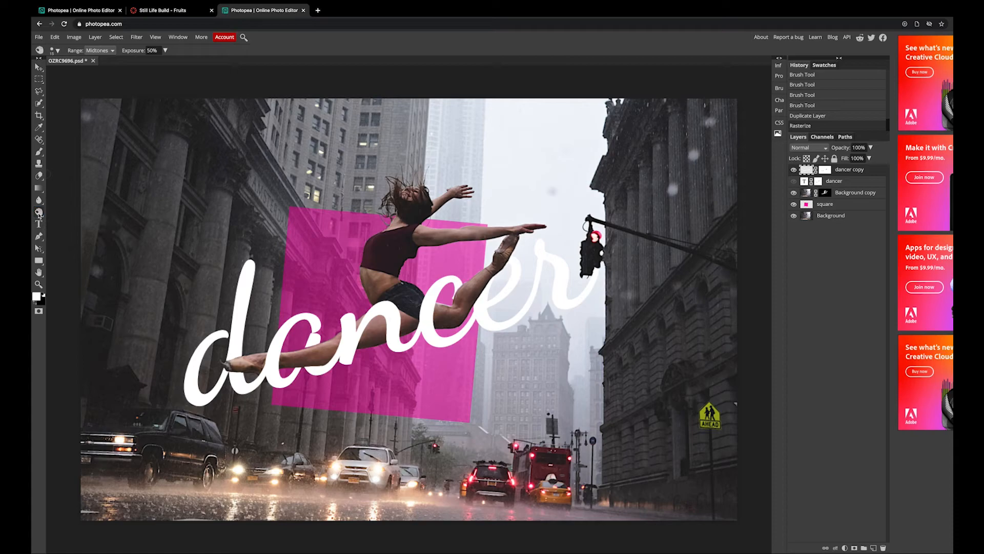
left_click(70, 224)
left_click(104, 54)
left_click(98, 50)
key("Down")
left_click_drag(243, 375, 215, 368)
key("ctrl+z")
Soften and enlarge the Burn brush, and burn shadows into the rasterized letters where the dancer's legs cross them.
left_click(55, 50)
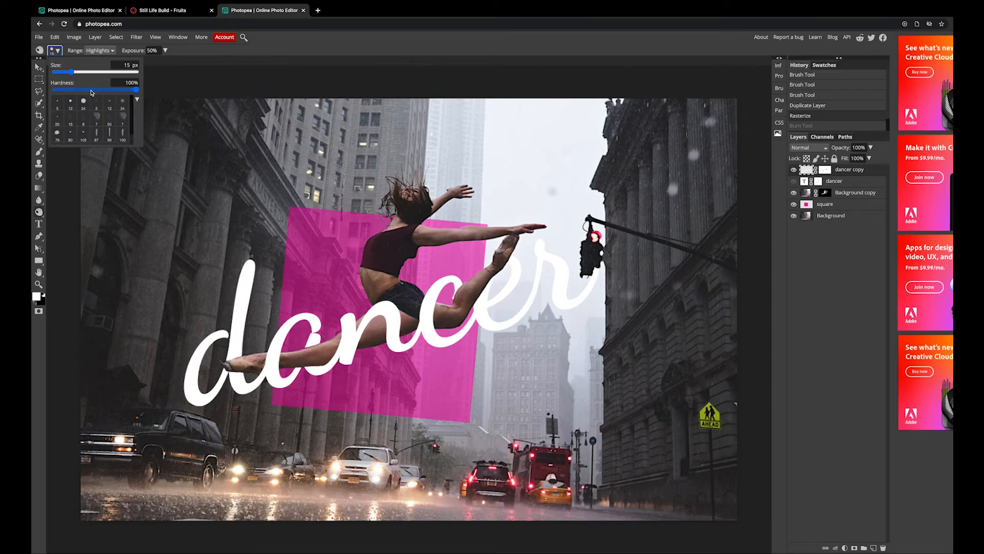
left_click_drag(92, 91, 69, 89)
left_click(77, 72)
left_click(236, 369)
mouse_move(237, 370)
left_mouse_down()
mouse_move(220, 368)
mouse_move(251, 365)
mouse_move(223, 369)
mouse_move(243, 367)
left_mouse_up()
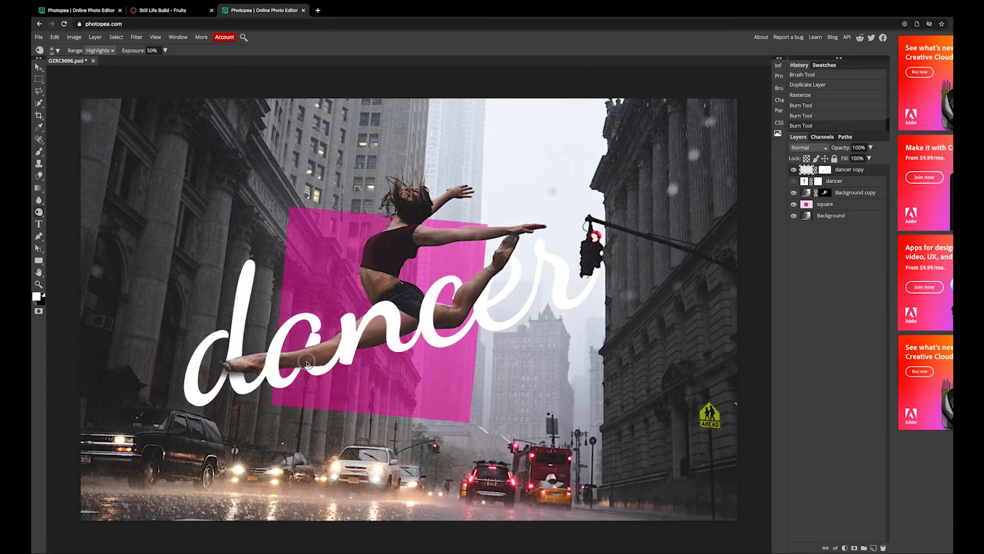
left_click_drag(322, 356, 292, 364)
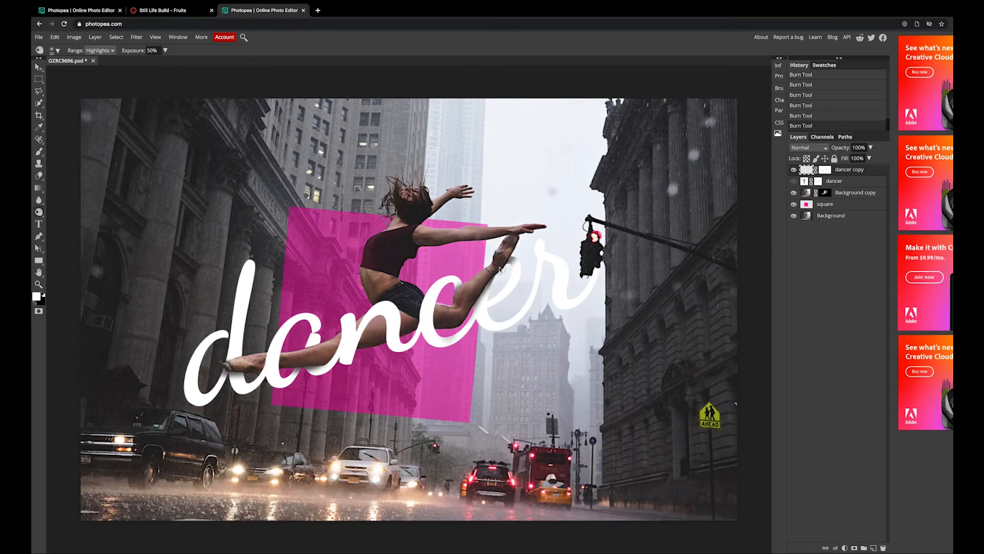
Undo the stray Brush stroke on the text pixels and paint white on the copy's mask to restore the e along the rear leg.
left_click(39, 175)
left_click(40, 157)
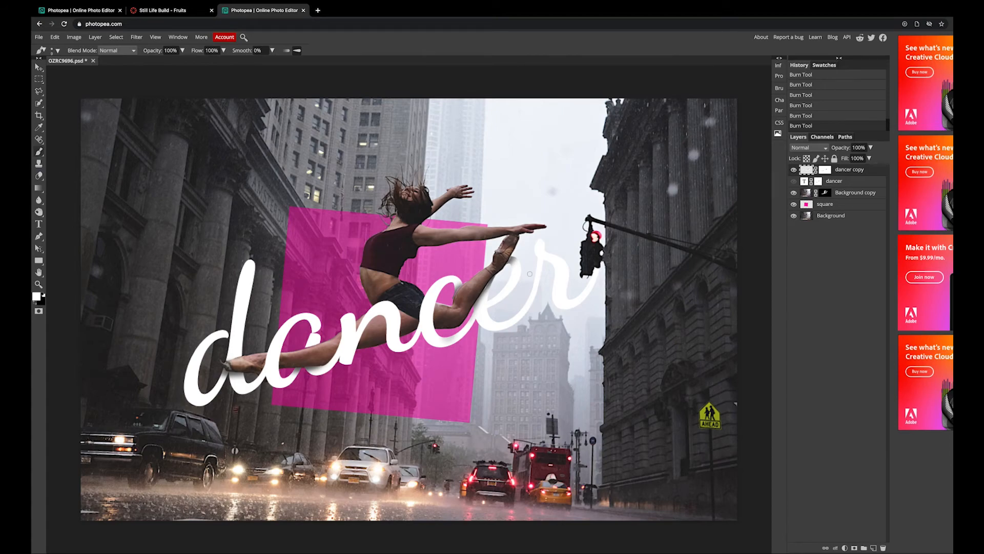
left_click(489, 286)
key("ctrl+z")
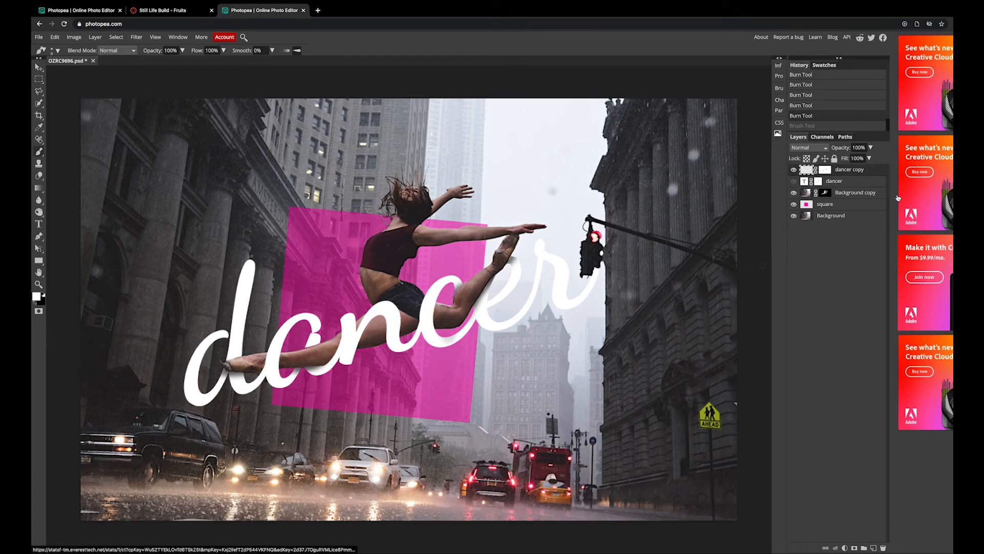
left_click(824, 173)
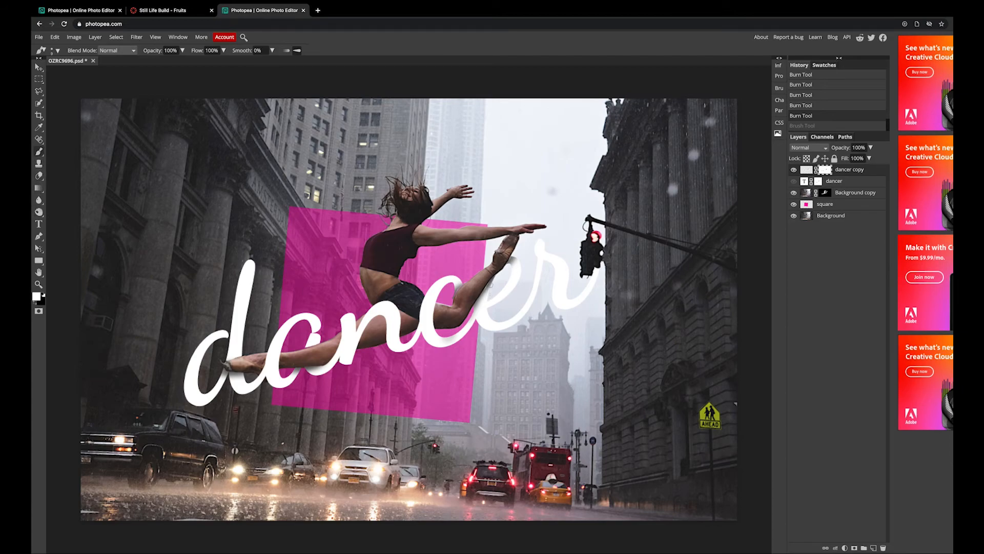
left_click_drag(486, 290, 513, 257)
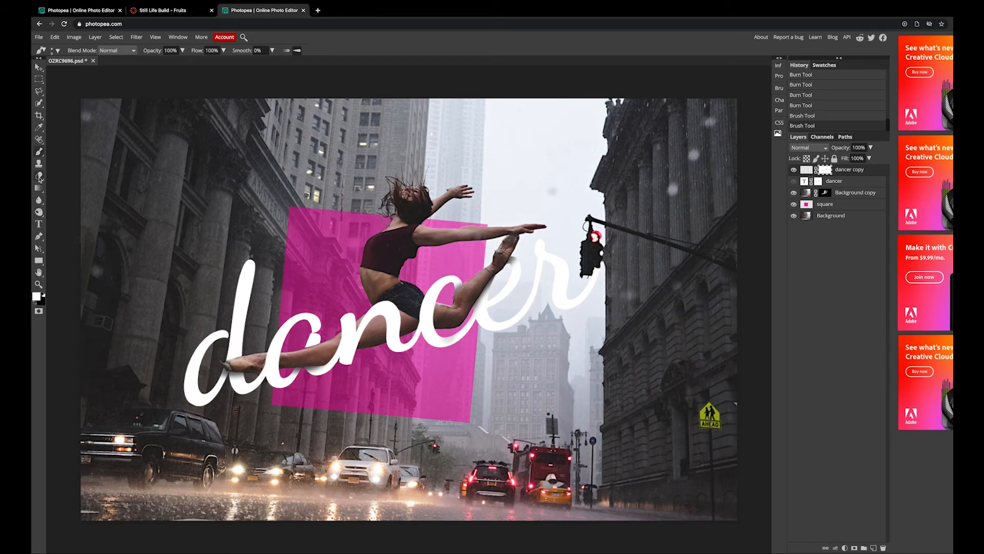
Undo the Burn strokes made on the mask and burn shadows into the text pixels of the d and a along the front leg.
left_click(39, 212)
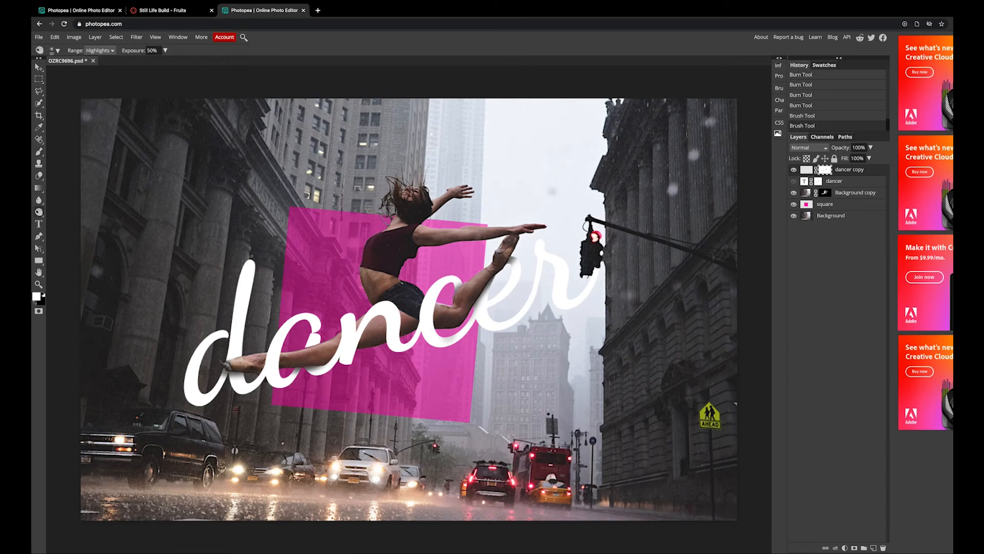
mouse_move(311, 347)
left_mouse_down()
mouse_move(322, 342)
mouse_move(312, 342)
left_mouse_up()
key("ctrl+z")
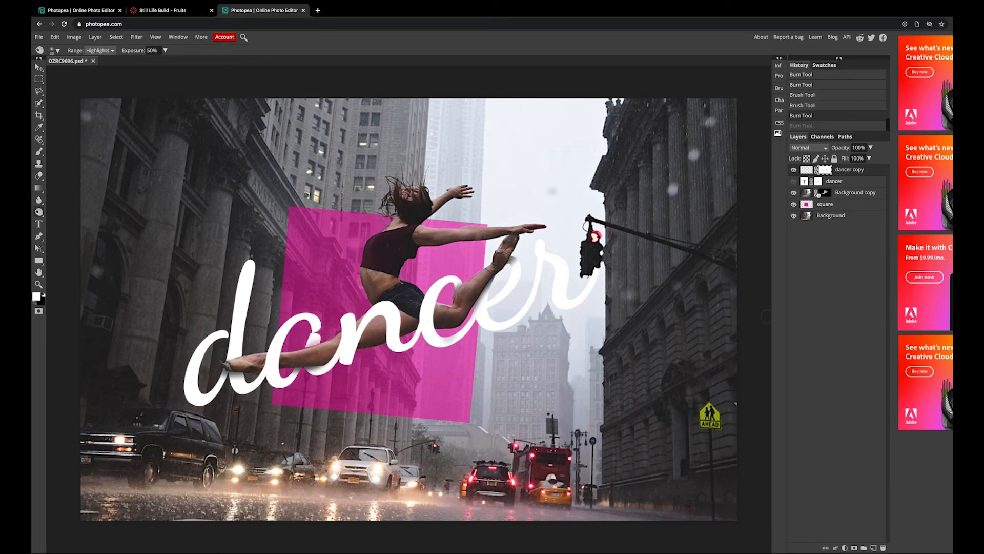
left_click(807, 170)
key("ctrl+z")
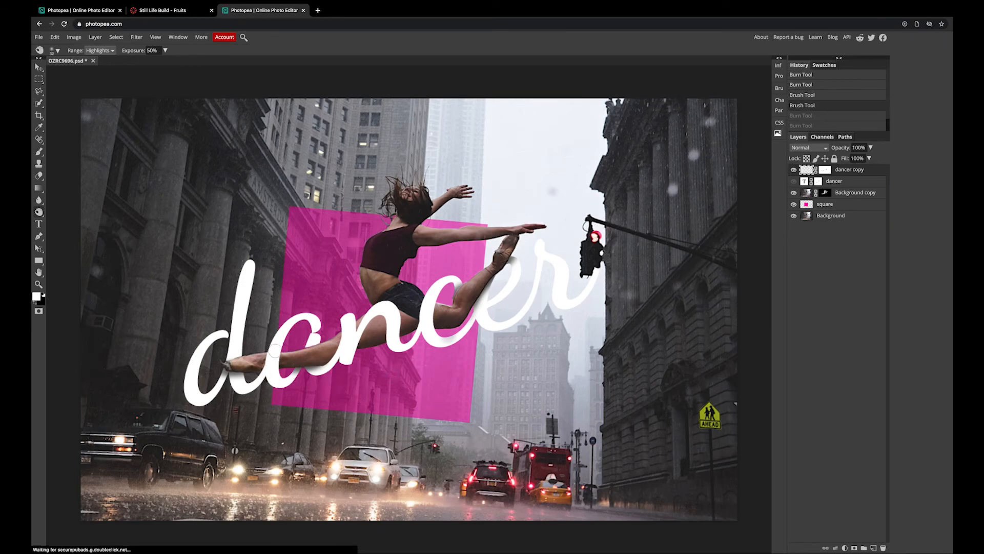
mouse_move(326, 344)
left_mouse_down()
mouse_move(279, 358)
mouse_move(330, 337)
left_mouse_up()
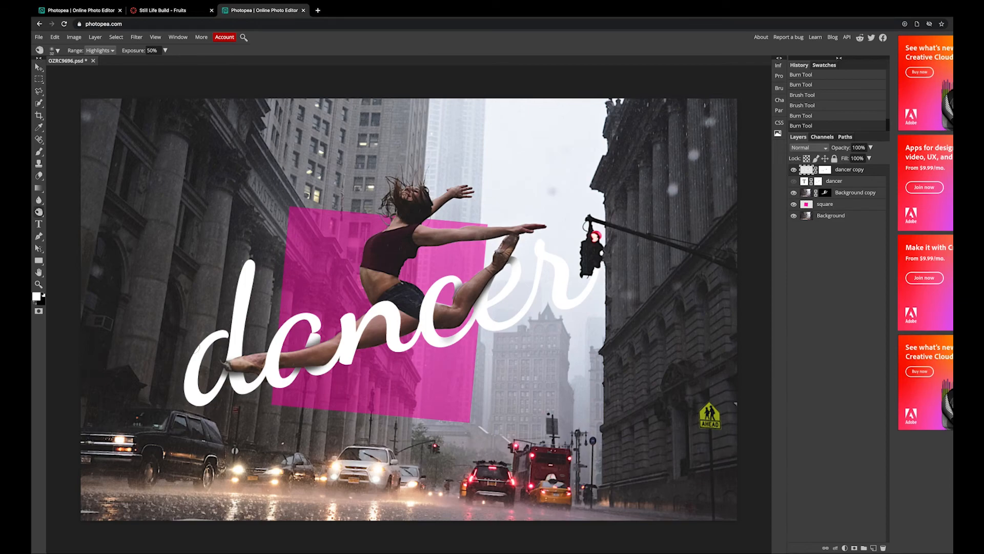
mouse_move(237, 352)
left_mouse_down()
mouse_move(218, 370)
mouse_move(235, 357)
left_mouse_up()
left_click_drag(314, 351, 319, 348)
key("super+minus")
key("super+minus")
key("super+minus")
key("super+minus")
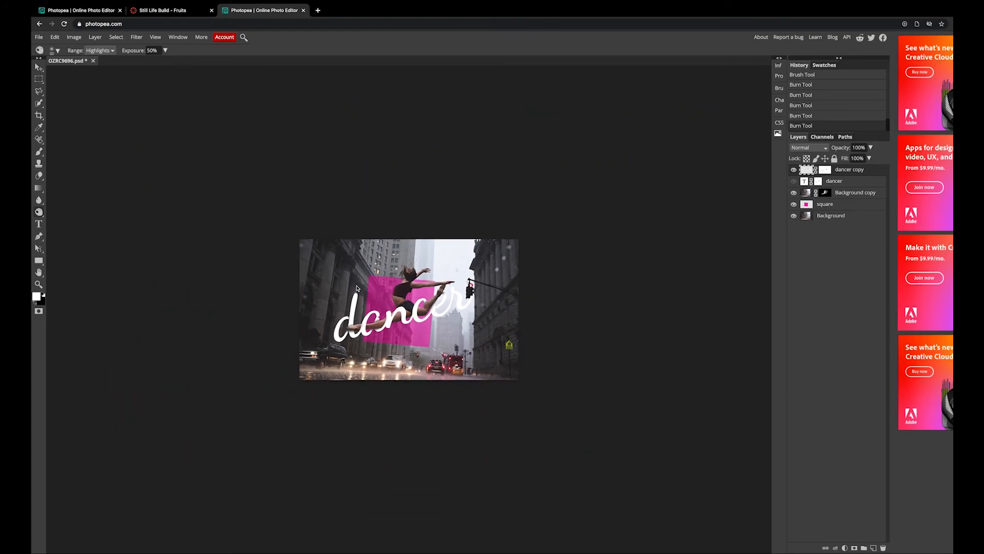
key("ctrl+0")
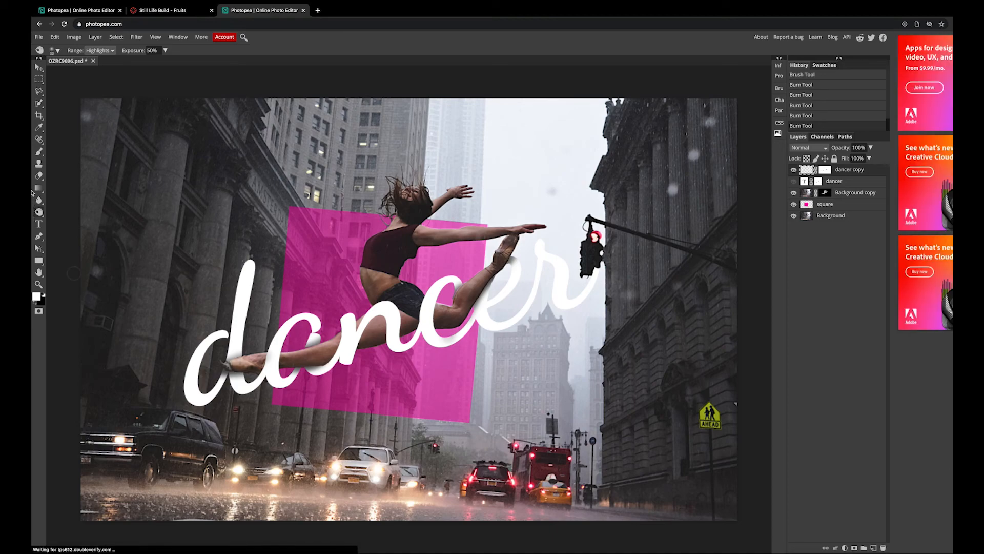
Desaturate the Background layer.
left_click(41, 81)
left_click(39, 67)
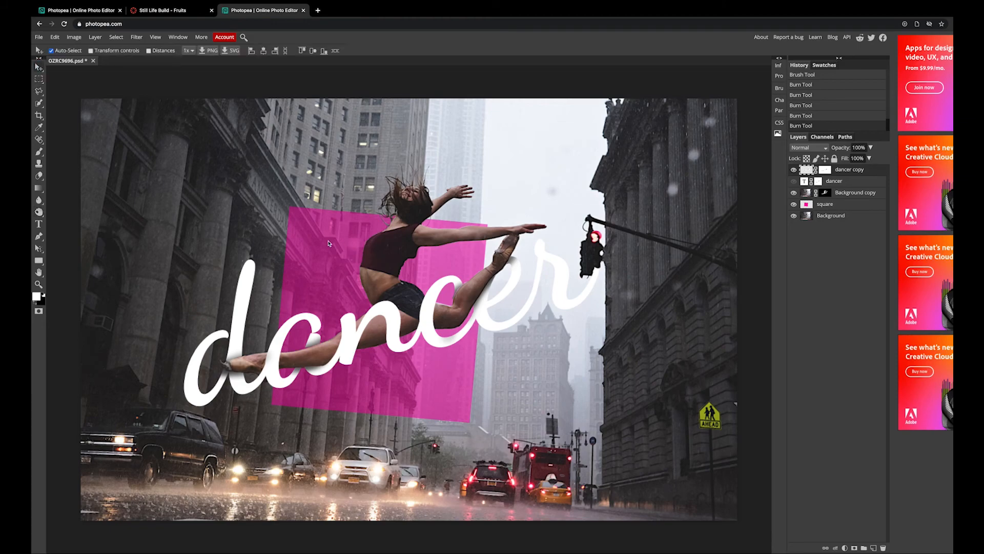
left_click(329, 244)
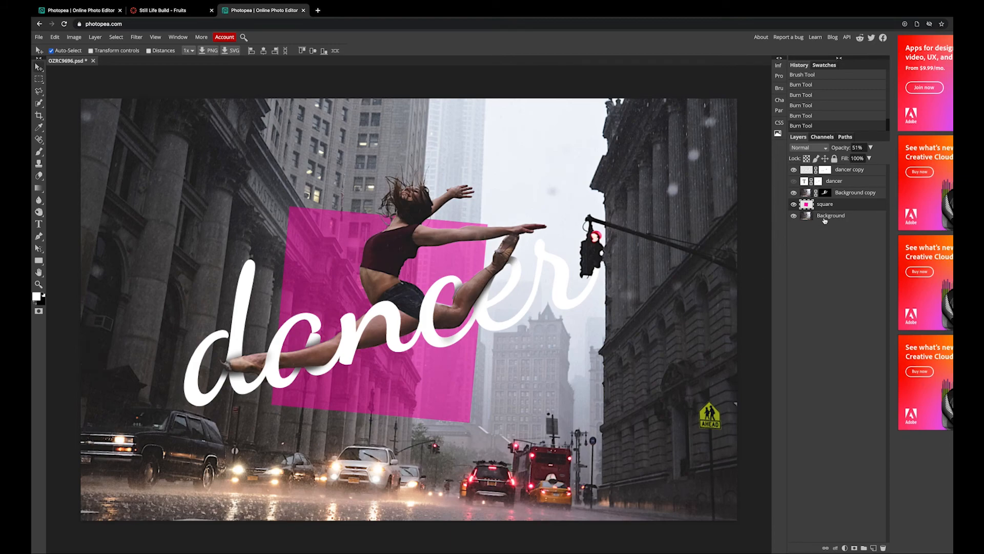
left_click(826, 217)
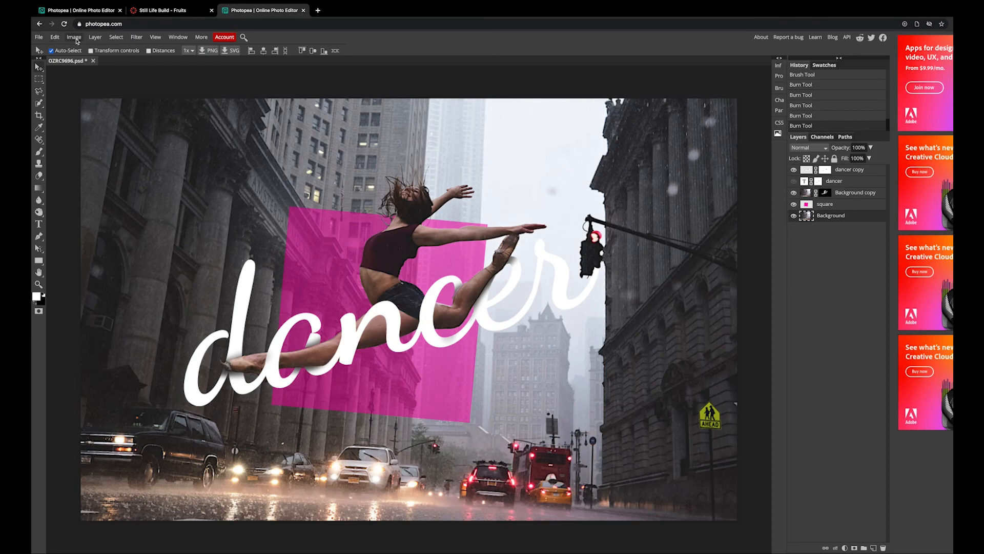
left_click(76, 40)
mouse_move(120, 51)
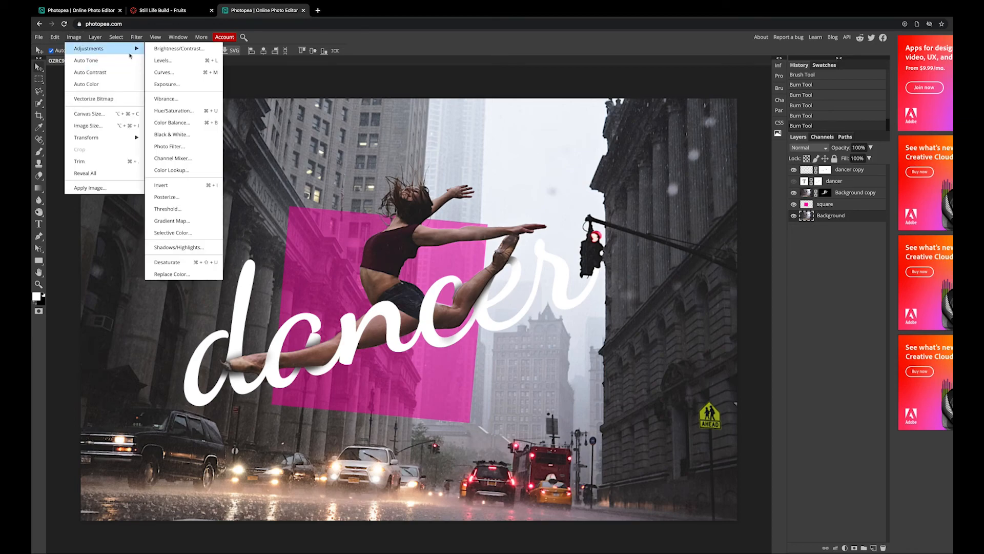
left_click(169, 262)
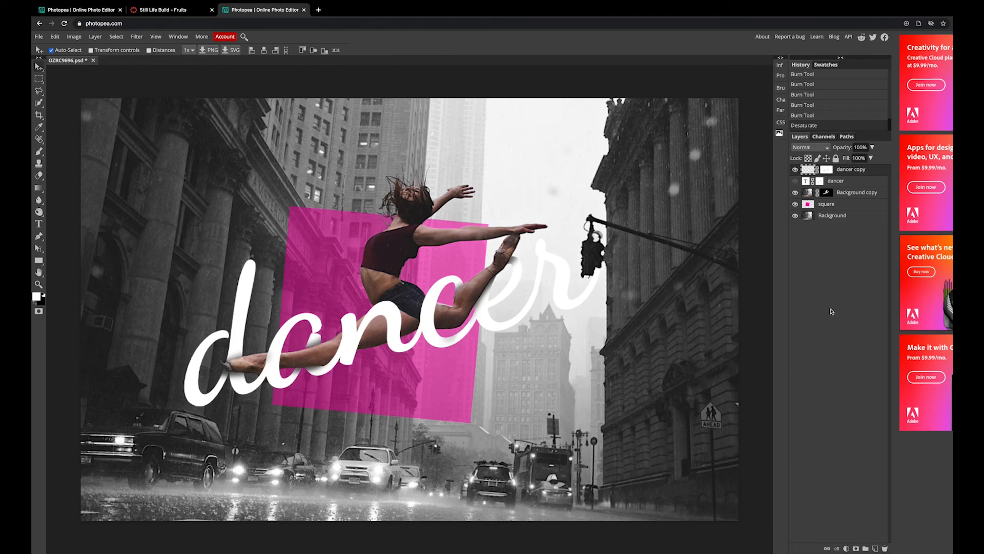
Add a drop shadow to the "dancer copy" layer with an angle of 108°, a distance of 3 px and a size of 8 px.
left_click(837, 548)
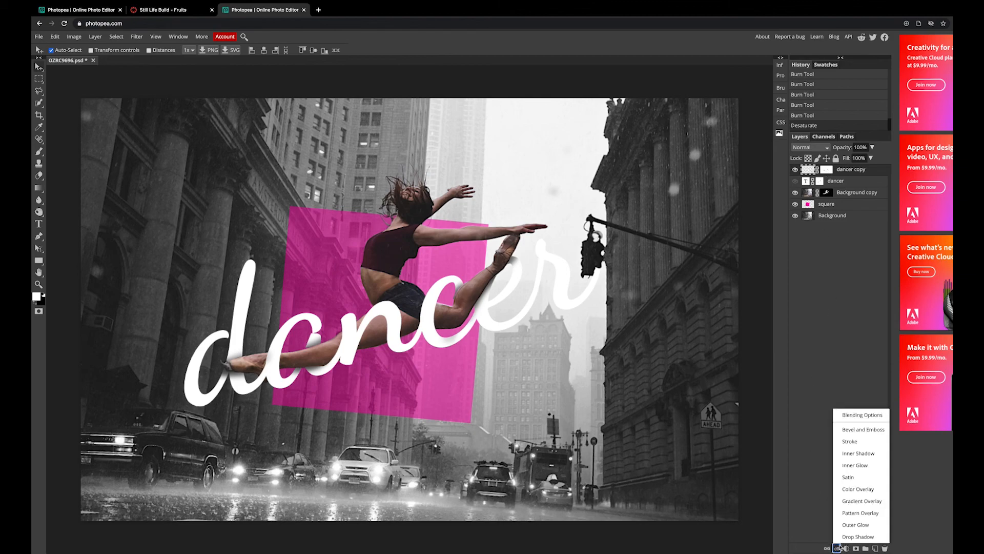
left_click(858, 537)
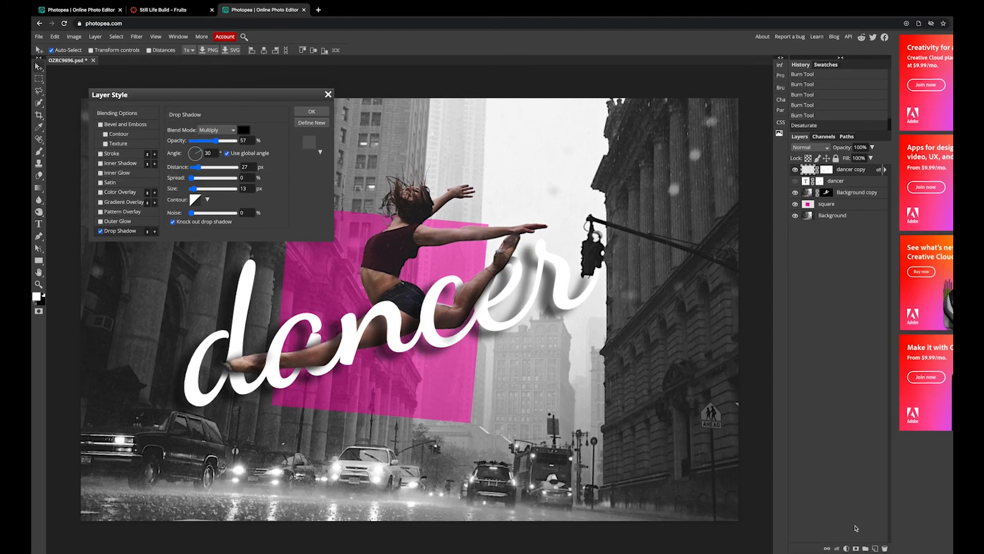
left_click_drag(226, 97, 217, 59)
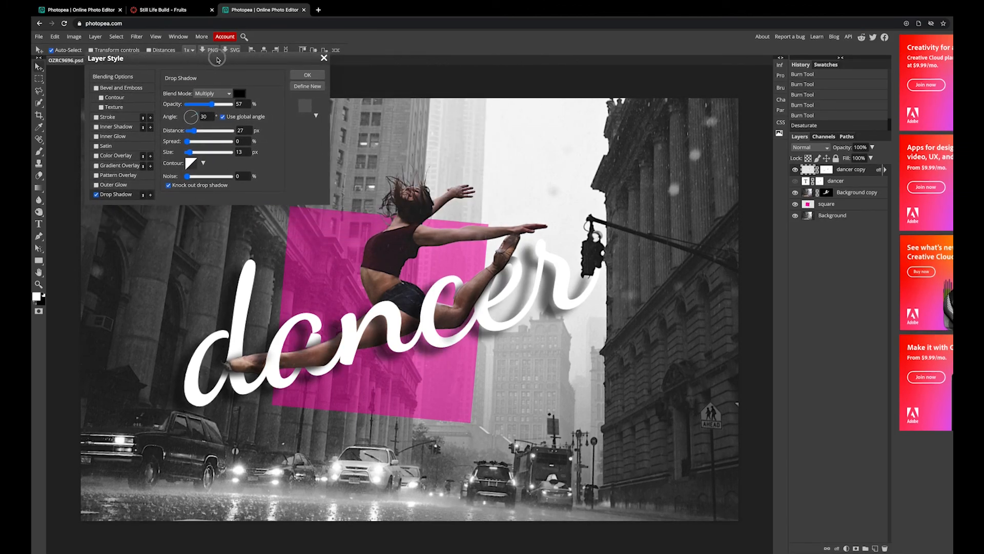
left_click_drag(196, 119, 189, 112)
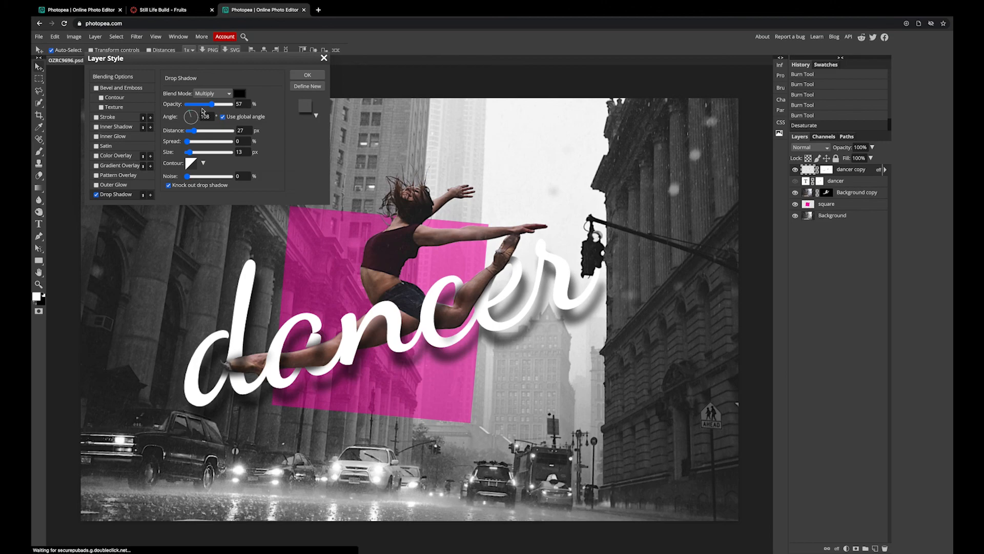
left_click_drag(194, 131, 190, 152)
mouse_move(262, 61)
left_mouse_down()
mouse_move(798, 54)
mouse_move(263, 56)
left_mouse_up()
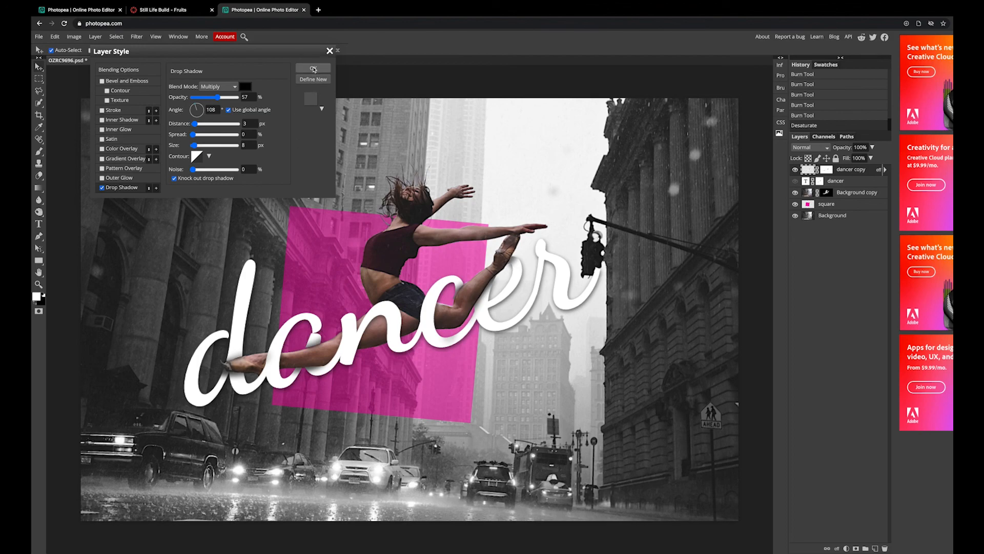
left_click(313, 68)
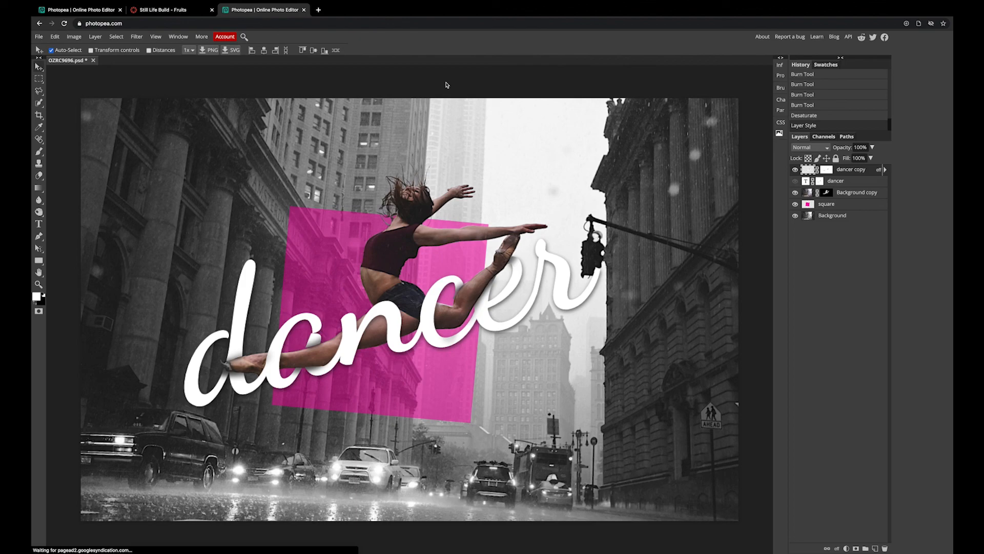